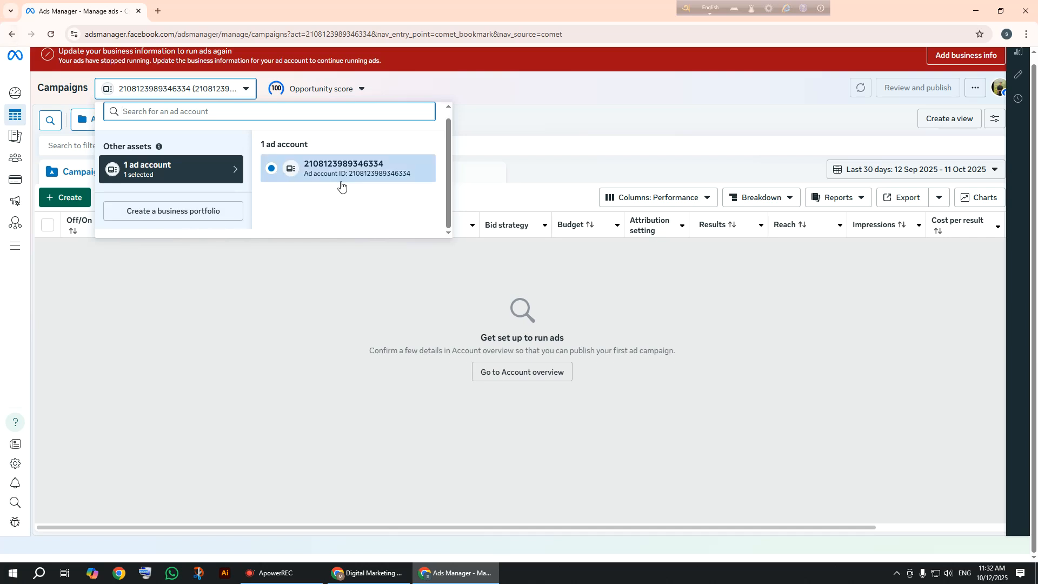
Close the ad account list and go back to the Facebook page.
click(493, 130)
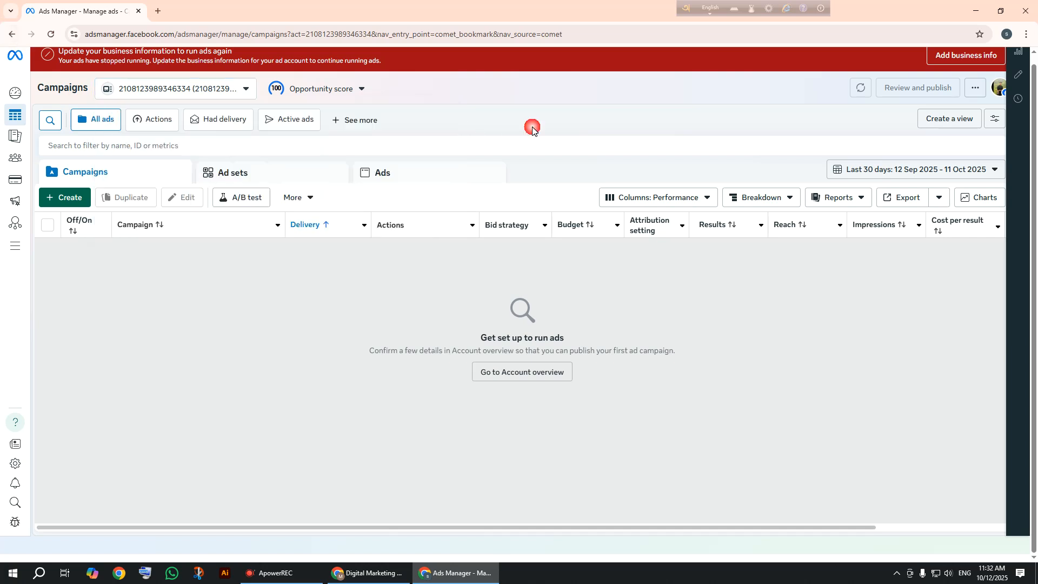
click(8, 34)
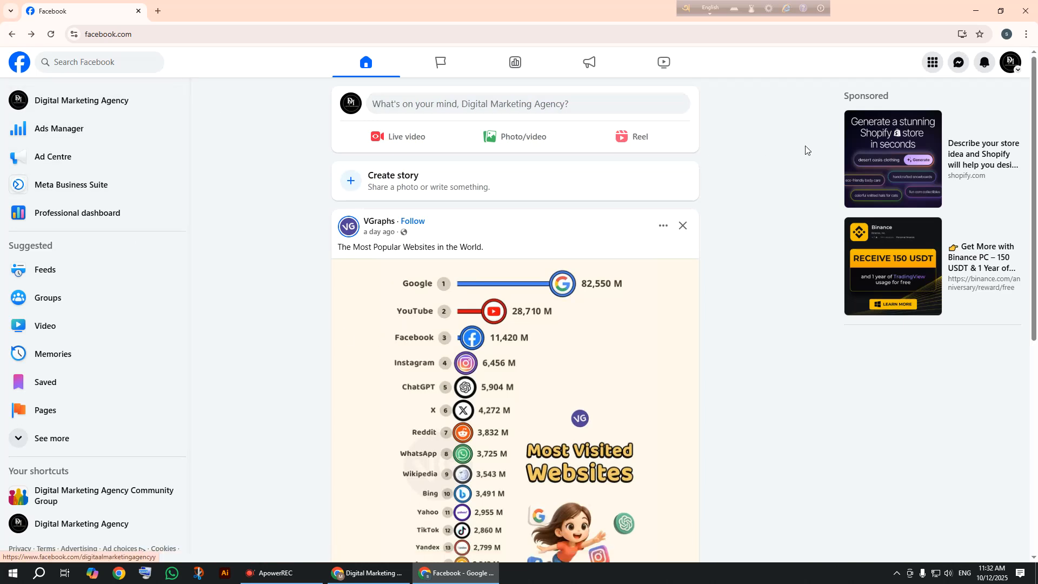
Switch to the personal profile, then open Ads Manager from the Meta menu.
click(1009, 68)
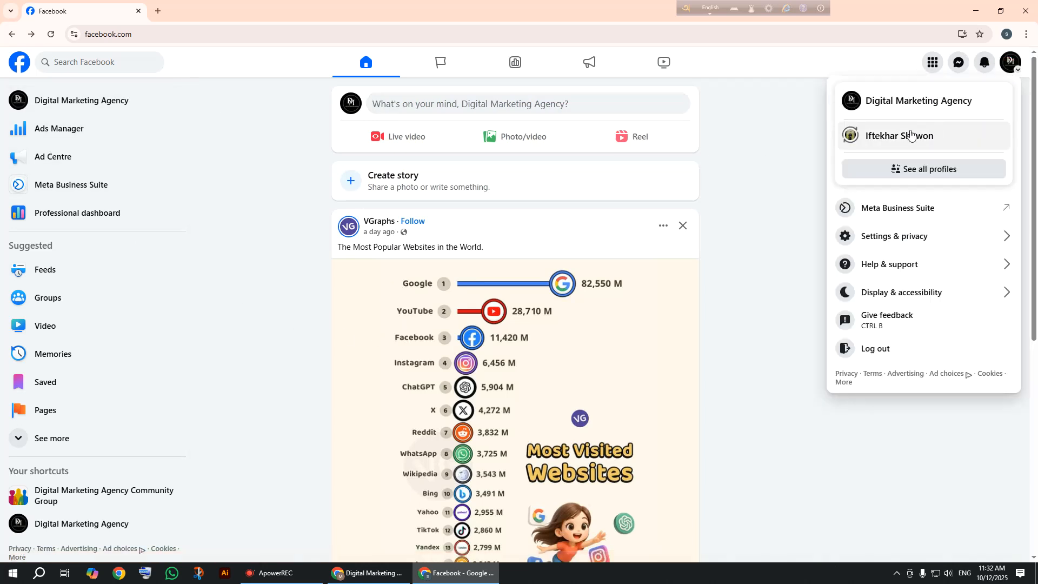
click(880, 145)
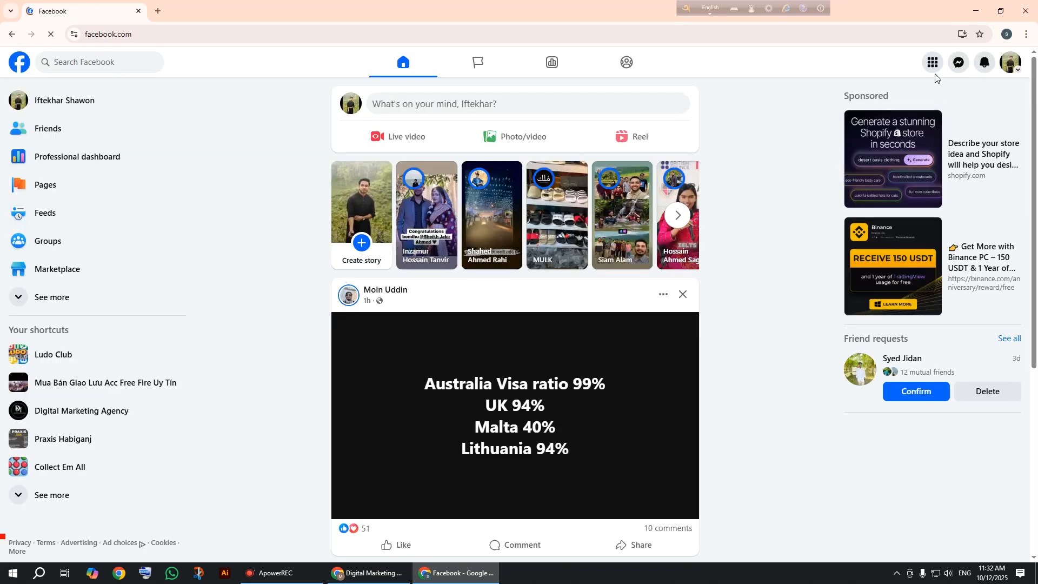
click(935, 68)
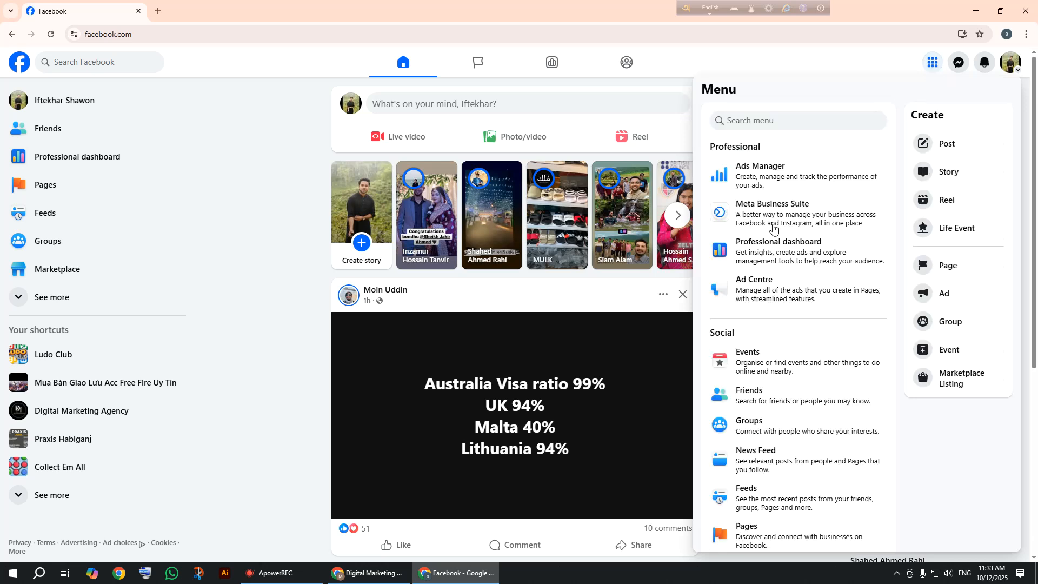
click(763, 186)
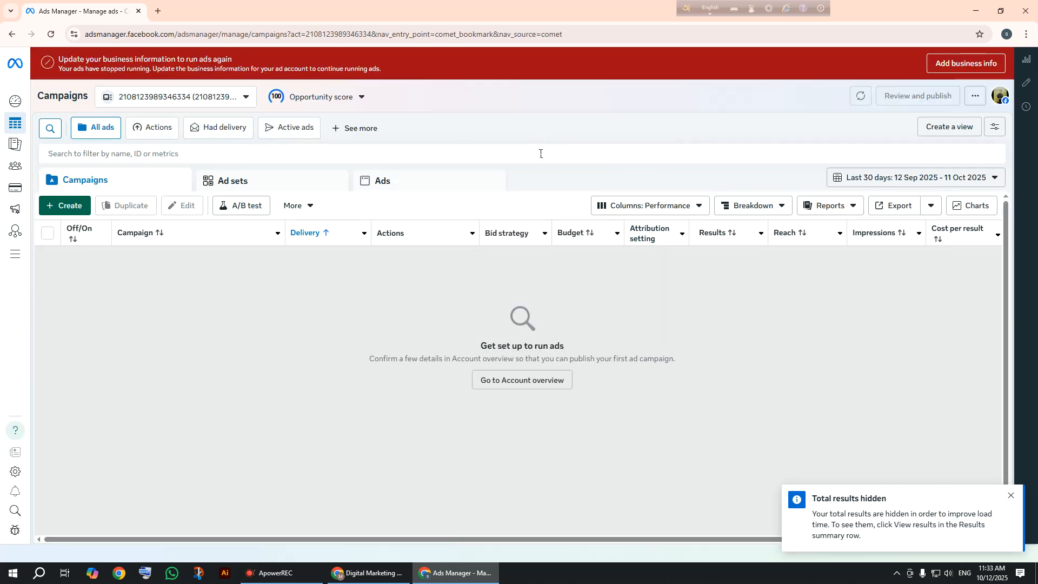
click(190, 97)
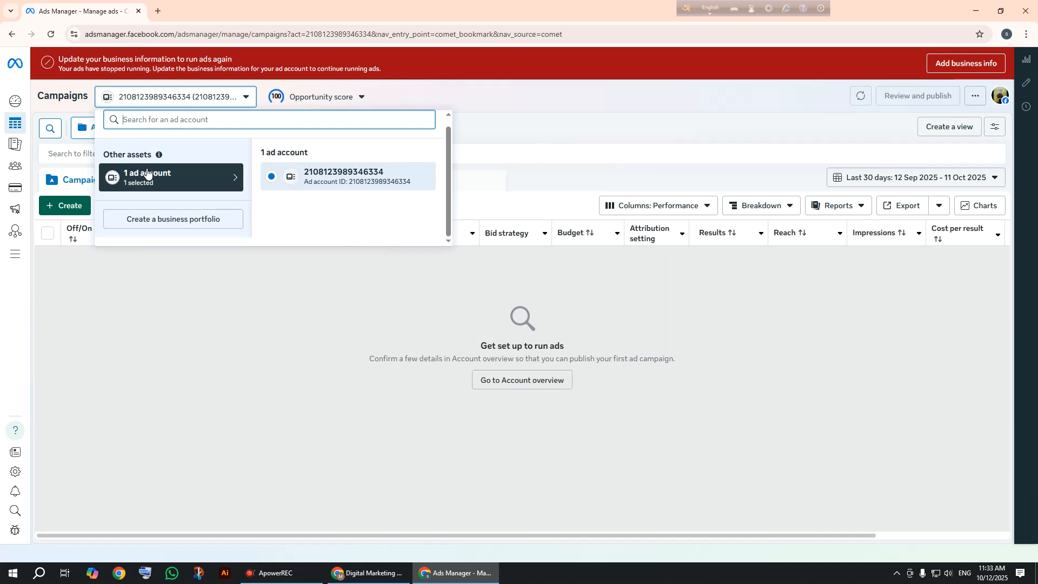
click(144, 332)
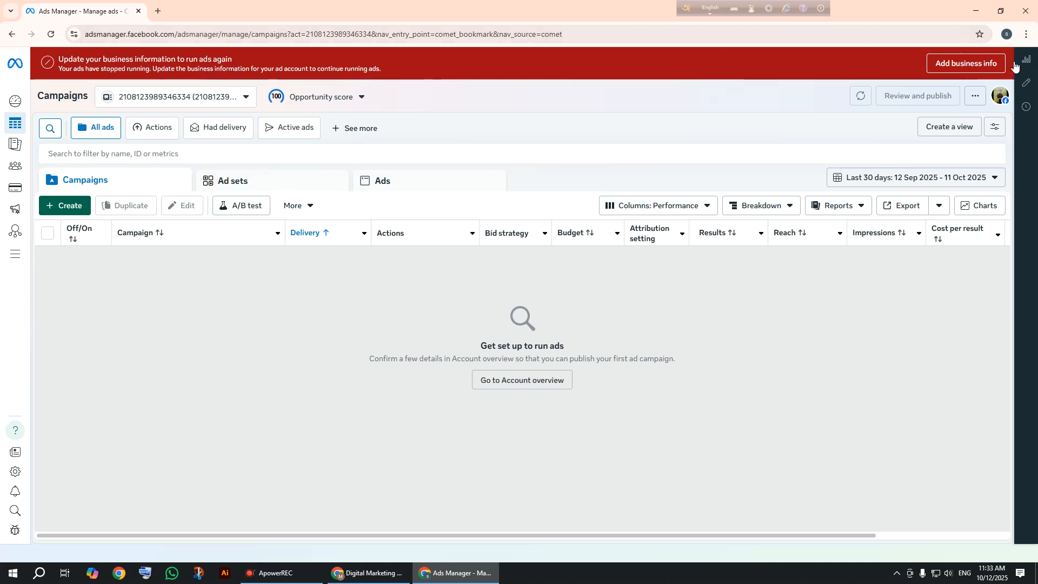
Bring up the Add business info prompt from the red banner.
click(946, 70)
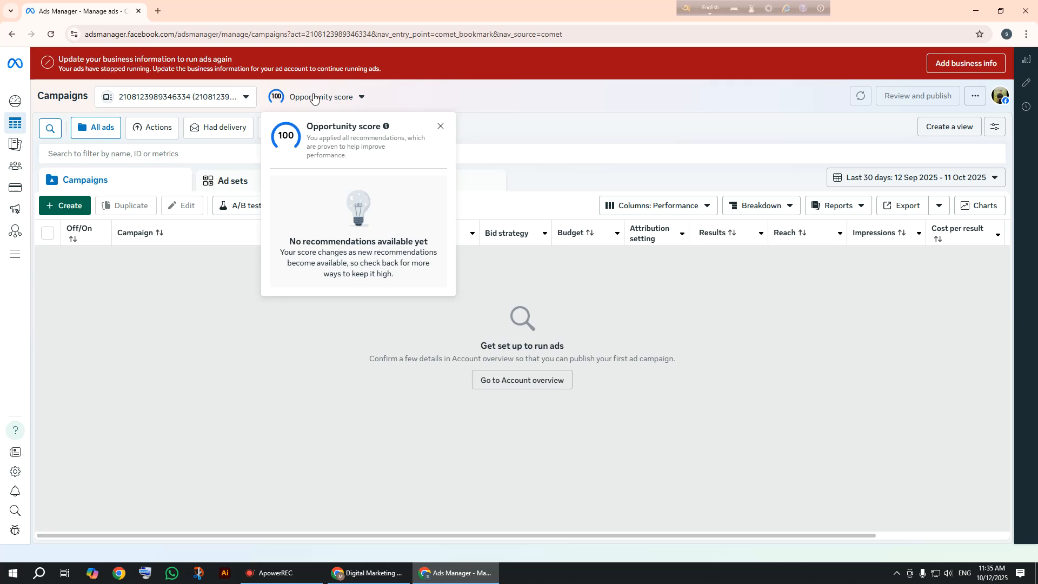
Close the Opportunity score panel, glance at the ad account list, and start a new browser tab.
click(441, 126)
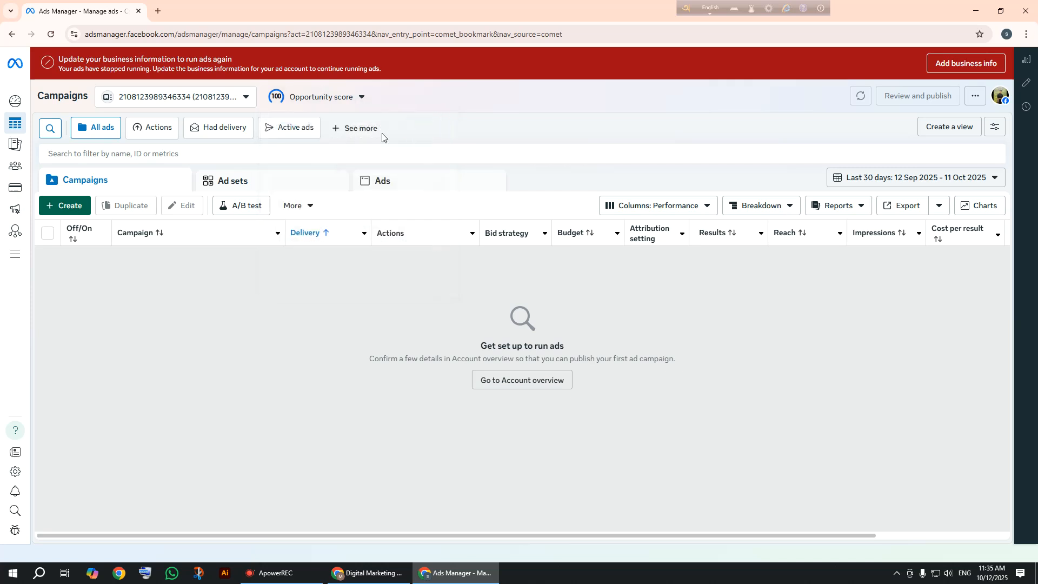
click(206, 103)
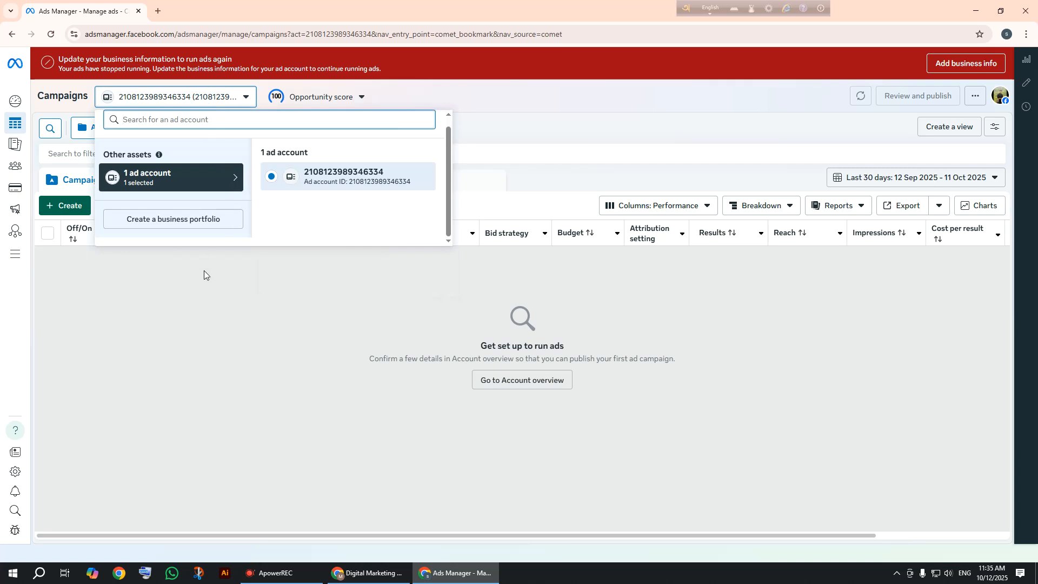
click(197, 283)
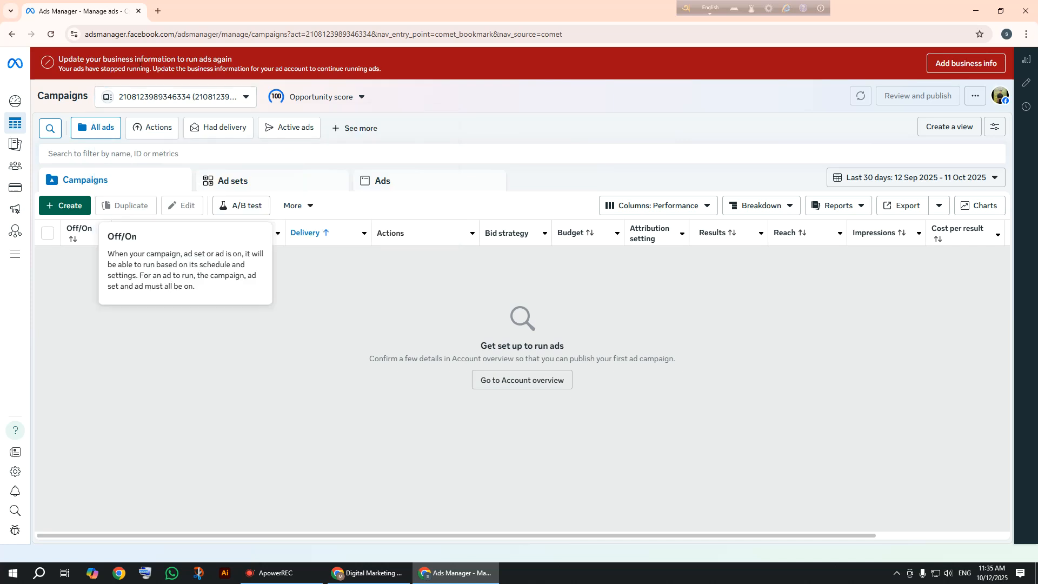
click(157, 11)
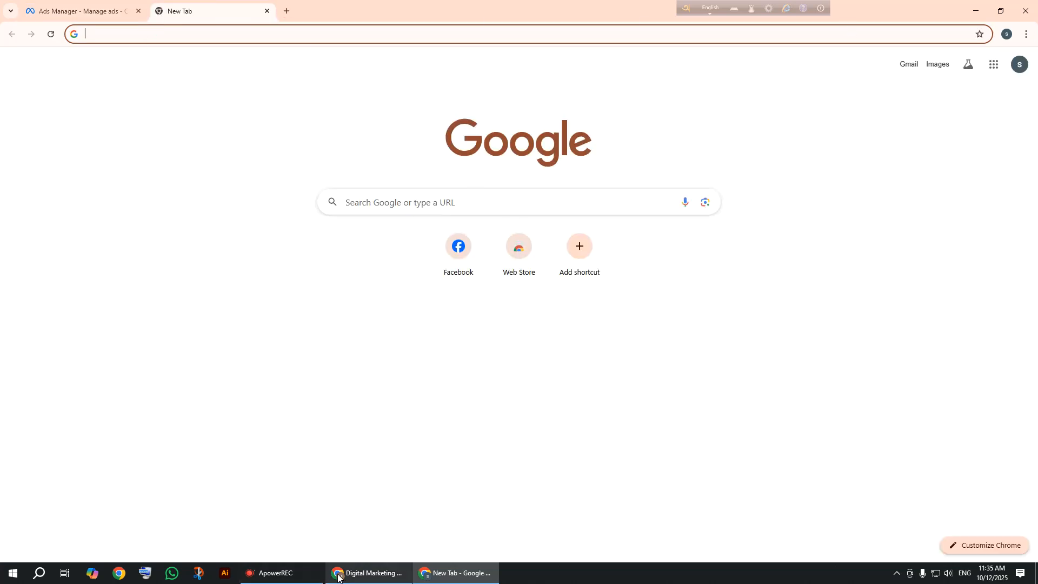
Switch to Google Docs and create a blank document from the Docs home page.
click(365, 574)
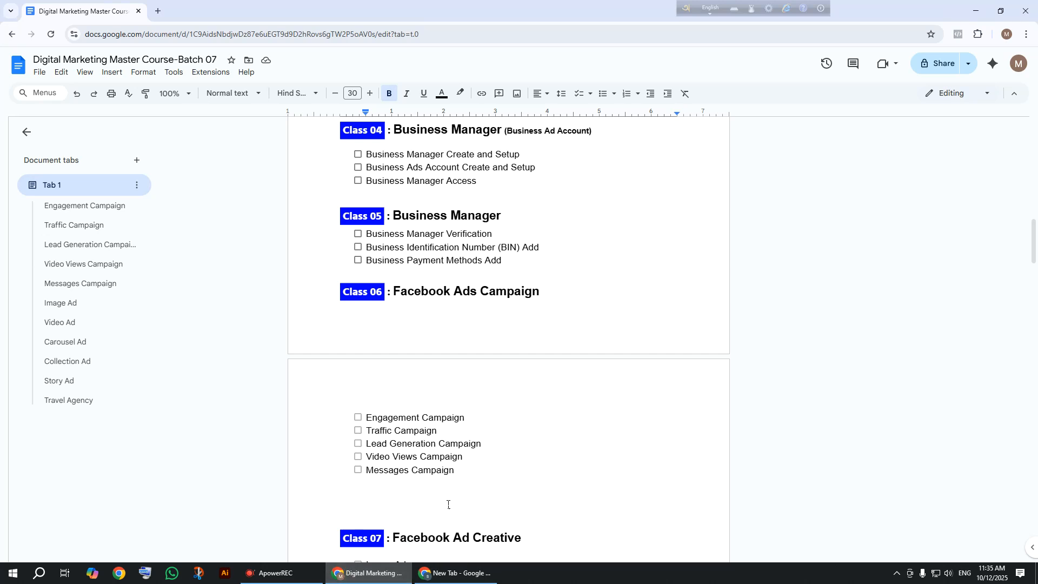
click(20, 65)
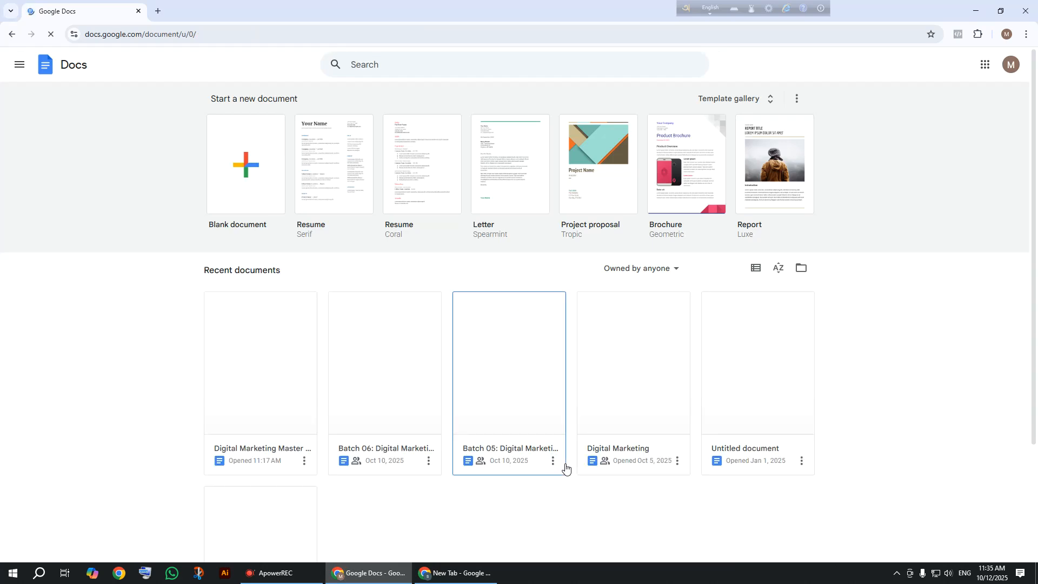
click(235, 143)
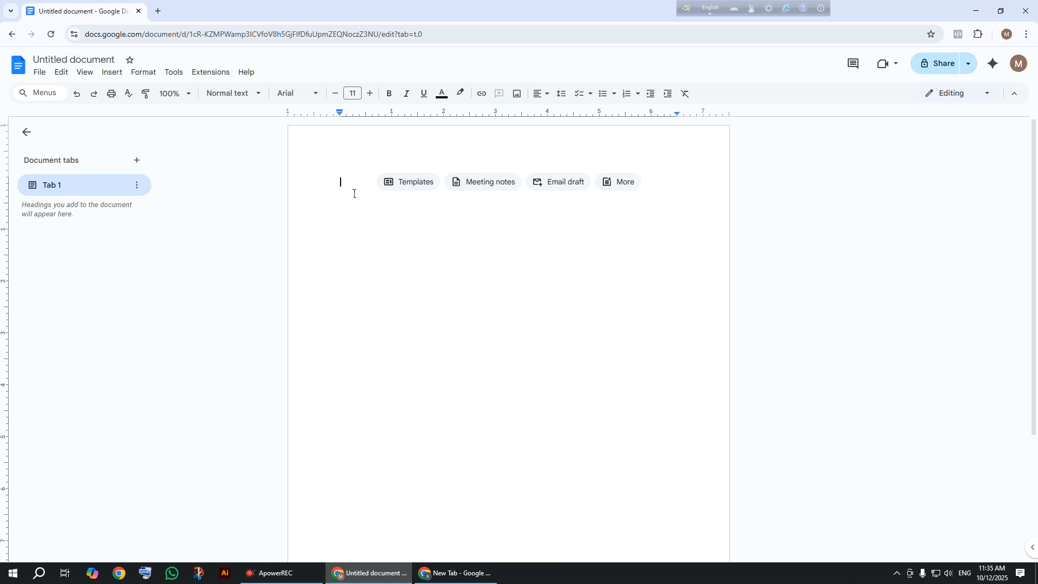
Write 'Facebook ID Minimum Old 6 month' as the document's first line.
text(Fa)
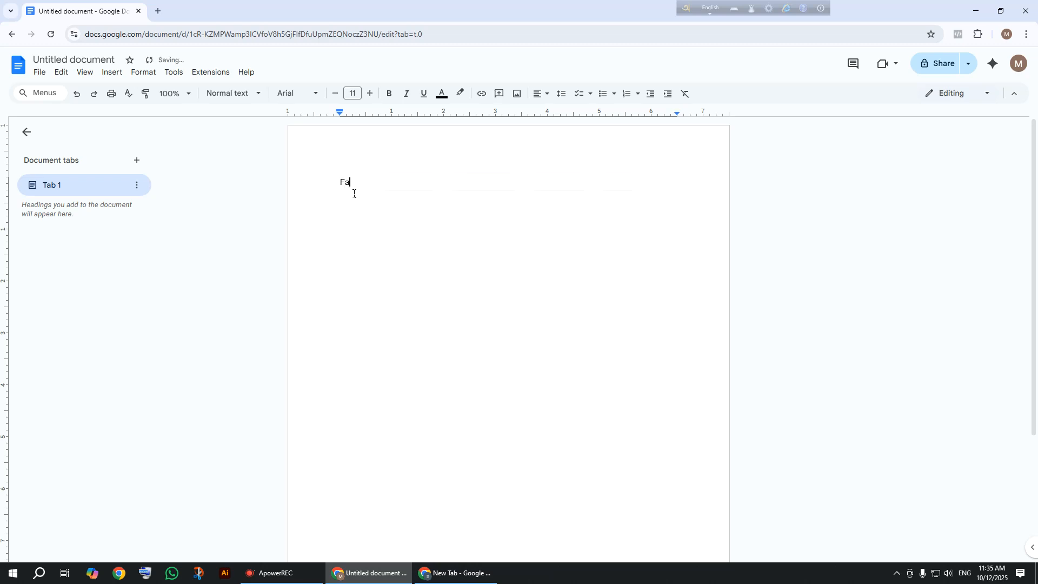
text(cebook id o)
key(BackSpace)
key(BackSpace)
key(BackSpace)
key(BackSpace)
text(ID)
text(m)
key(BackSpace)
text(Minimum Old )
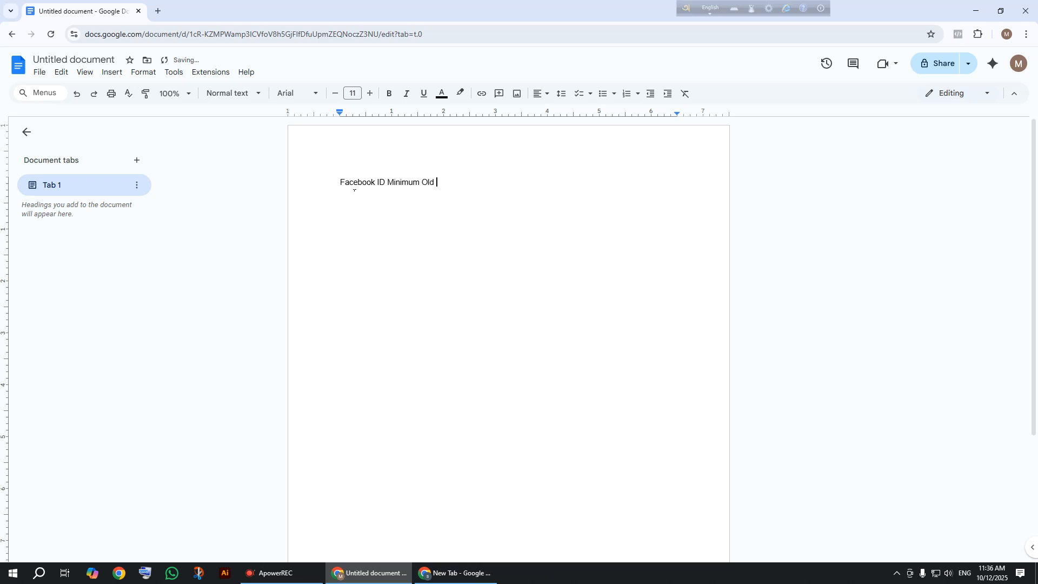
text(^)
key(BackSpace)
text(6 )
text(m)
text(a)
text(onth)
key(Return)
Turn the first line into a numbered list and add item 2, 'Business portfolio Name'.
click(340, 182)
text(1.)
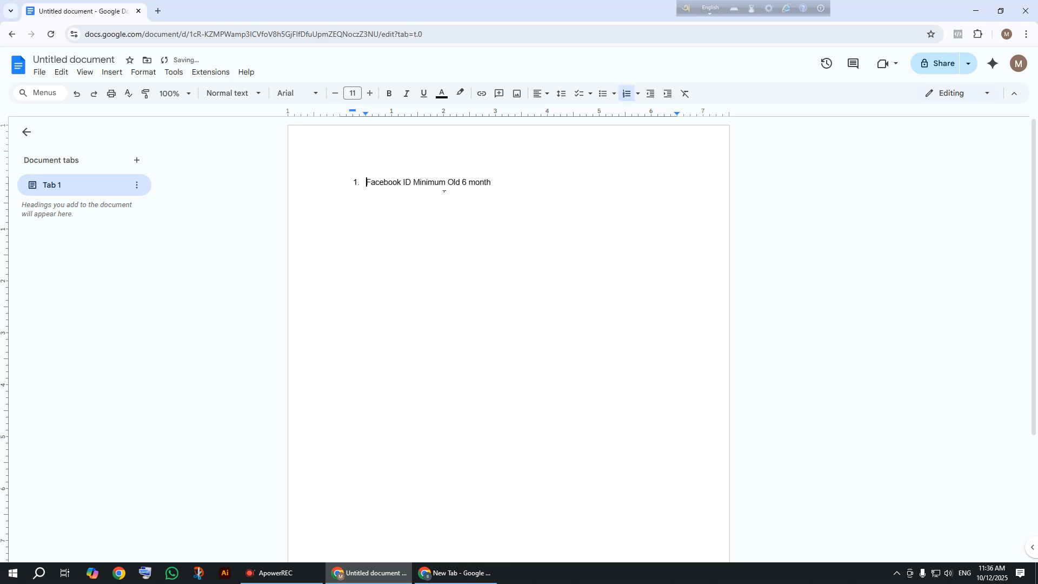
click(505, 190)
key(Return)
text(Bu)
text(sin)
text(s)
text(ess )
text(fo)
key(BackSpace)
key(BackSpace)
text(portfo;io)
key(BackSpace)
key(BackSpace)
key(BackSpace)
key(BackSpace)
text(li)
text(o )
text(Ns)
key(BackSpace)
text(ame)
key(Return)
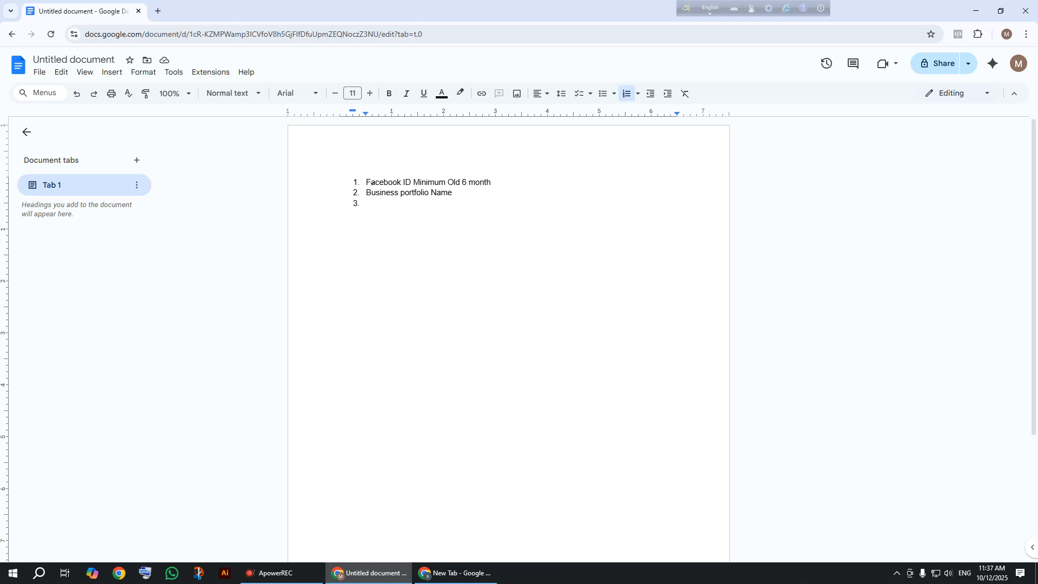
Add list items 'First name Last Name' and 'Email', ending the numbering below.
drag(367, 182, 504, 184)
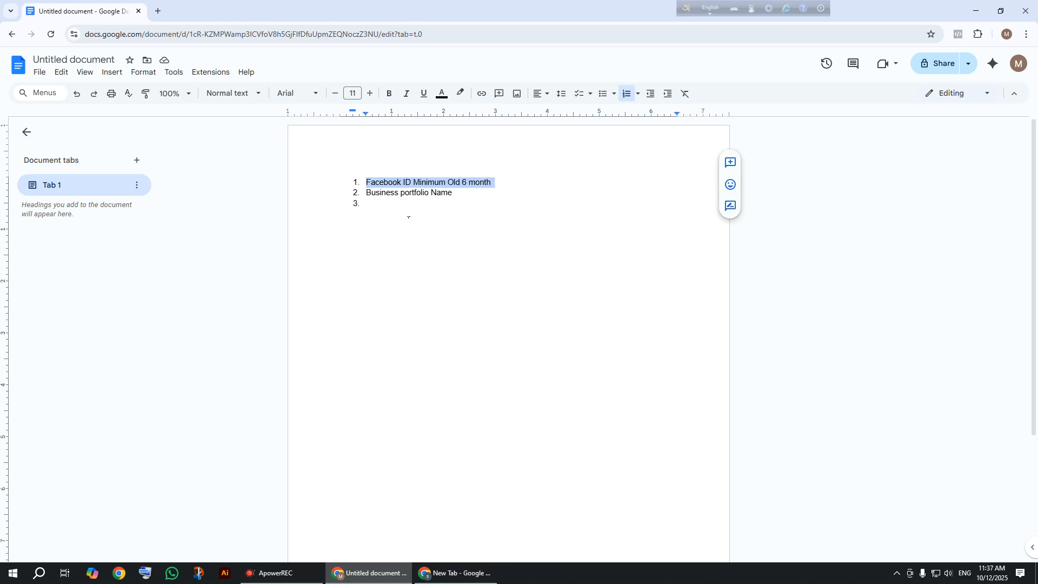
click(393, 213)
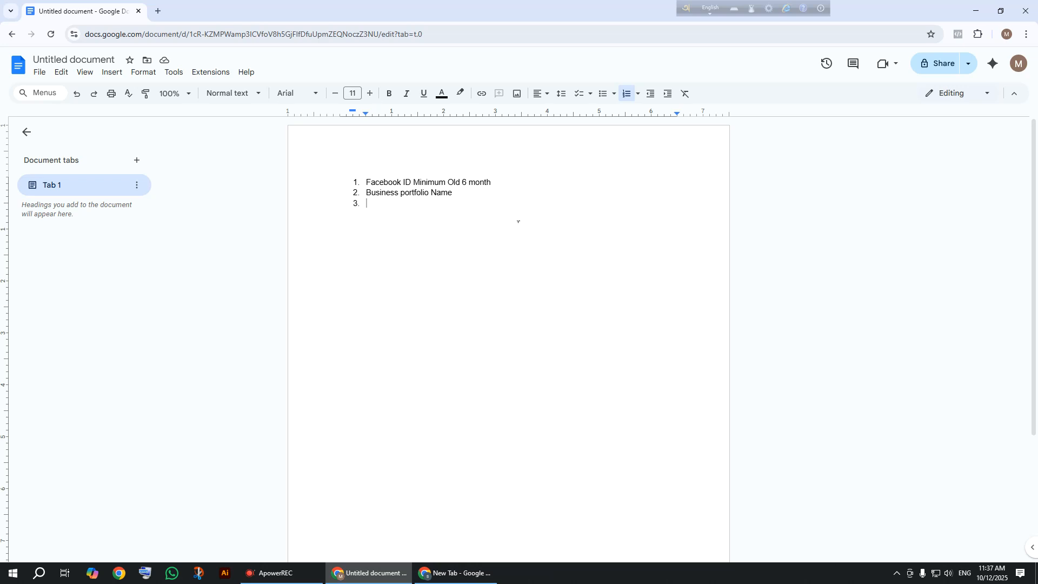
text(fas)
key(BackSpace)
key(BackSpace)
text(irst name Last Name)
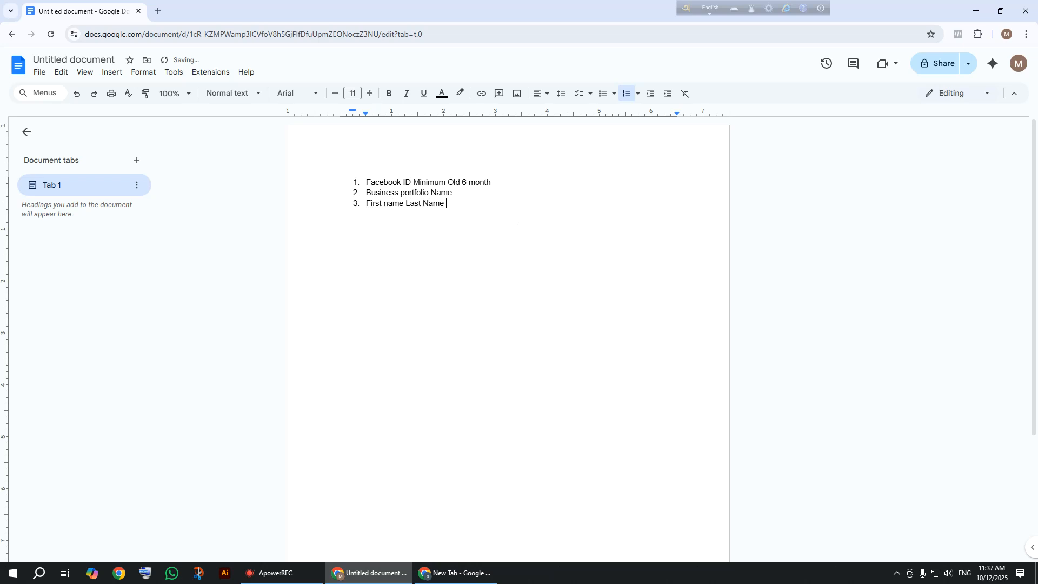
key(Return)
text(Email)
click(388, 246)
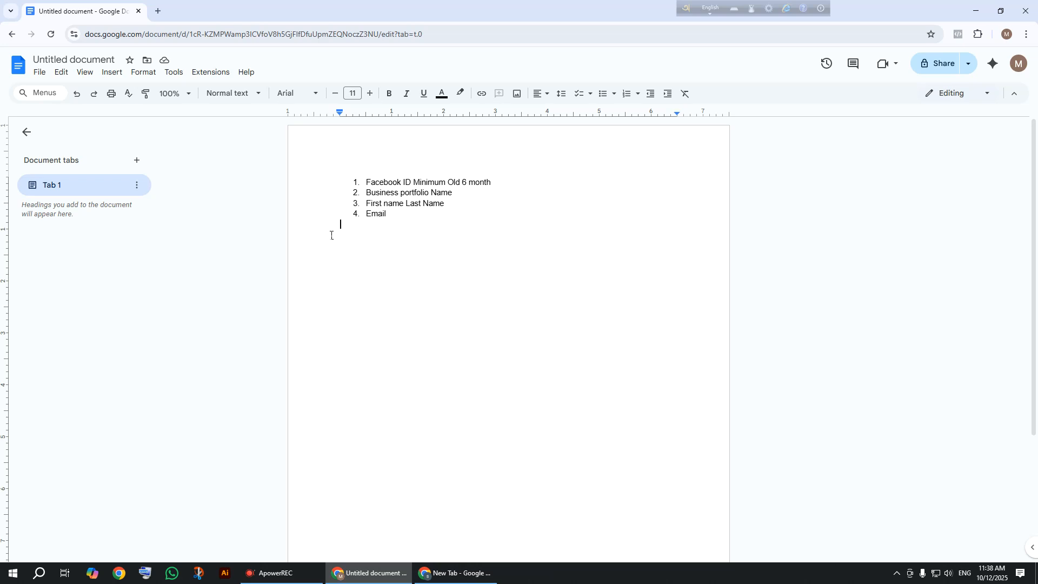
Return to the Ads Manager tab and open the Create a business portfolio form.
click(455, 573)
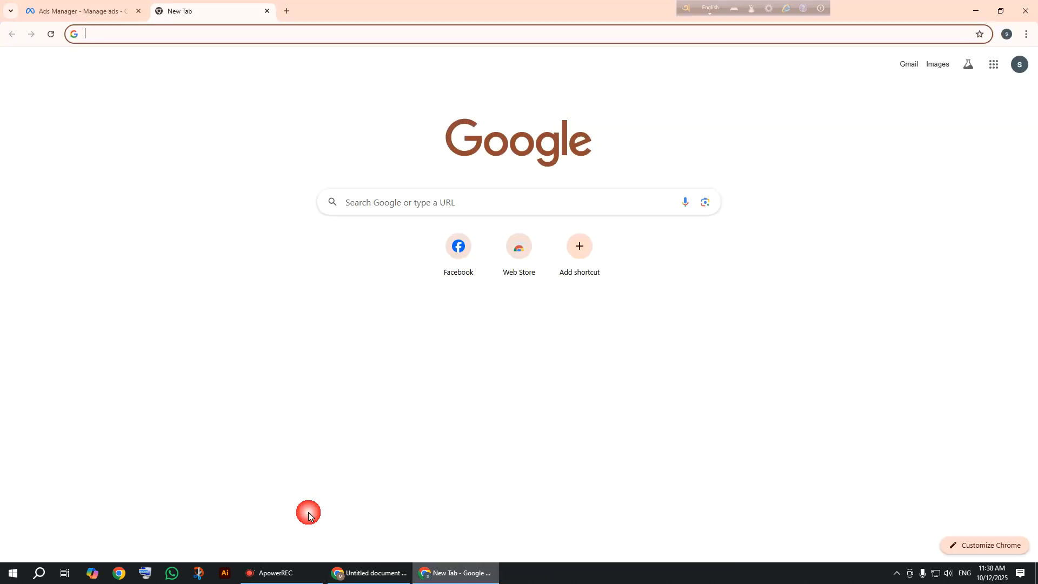
click(82, 6)
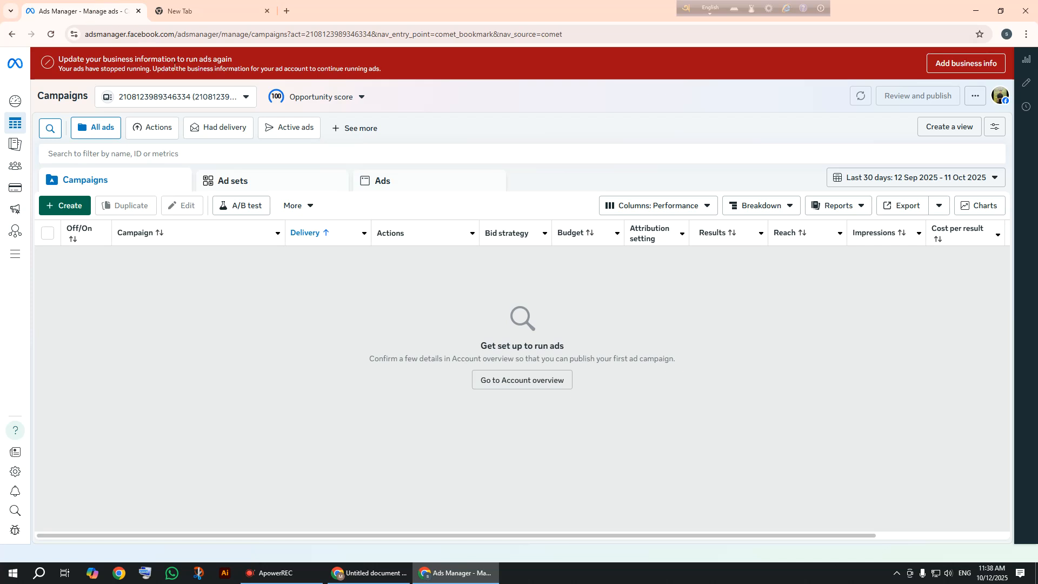
click(195, 100)
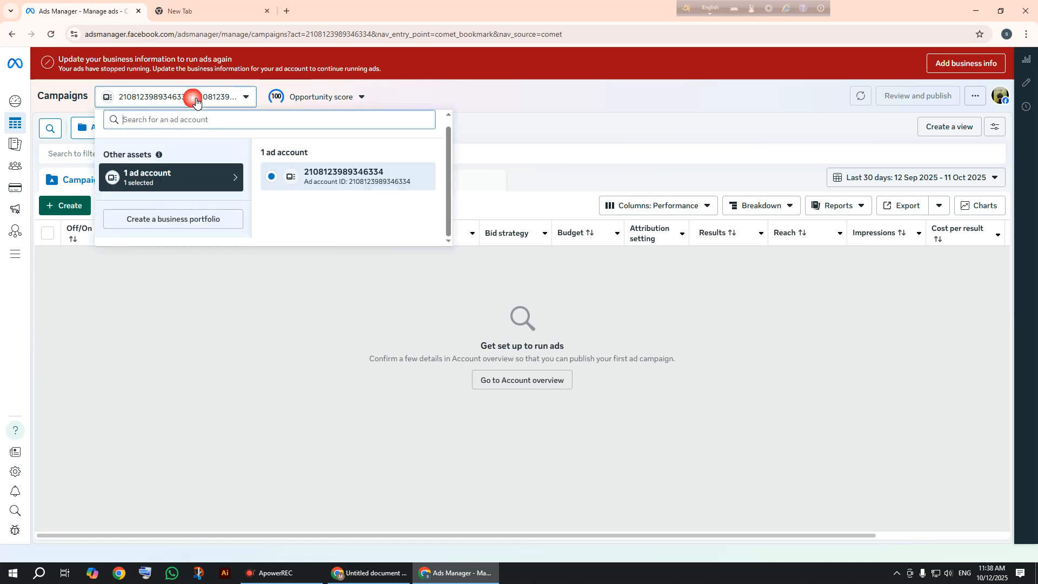
click(164, 220)
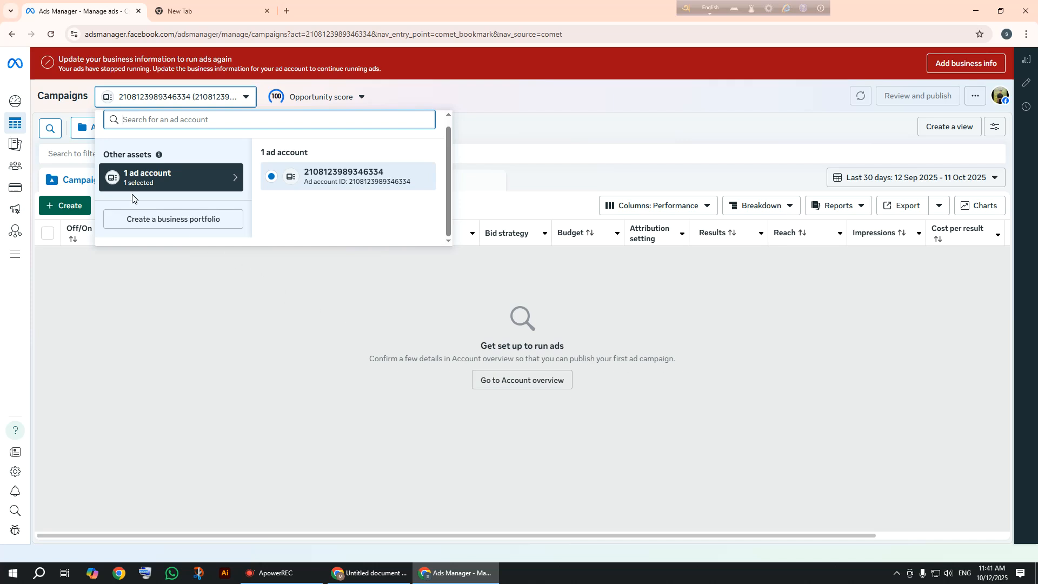
click(141, 216)
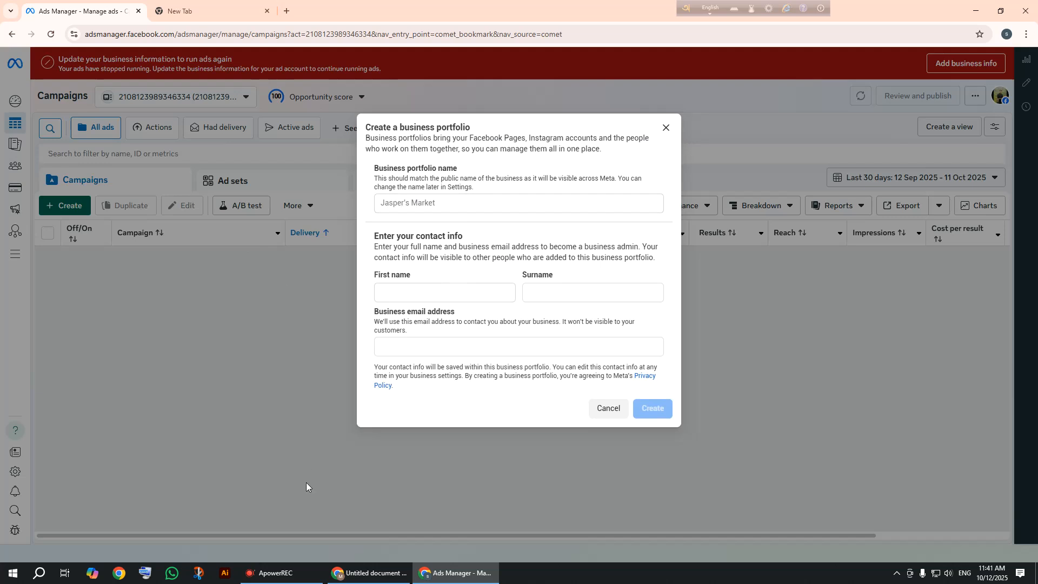
click(334, 577)
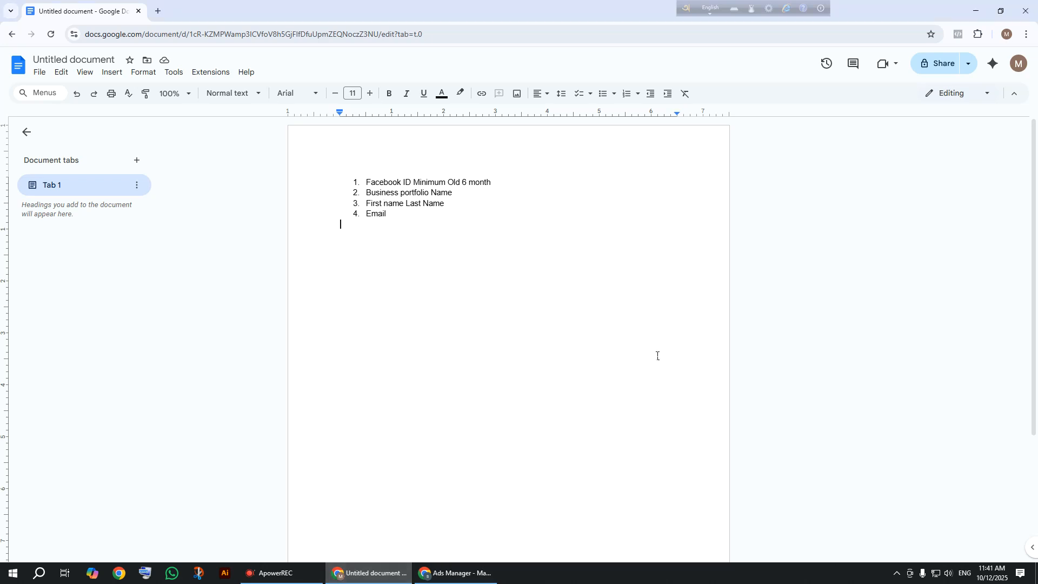
click(467, 582)
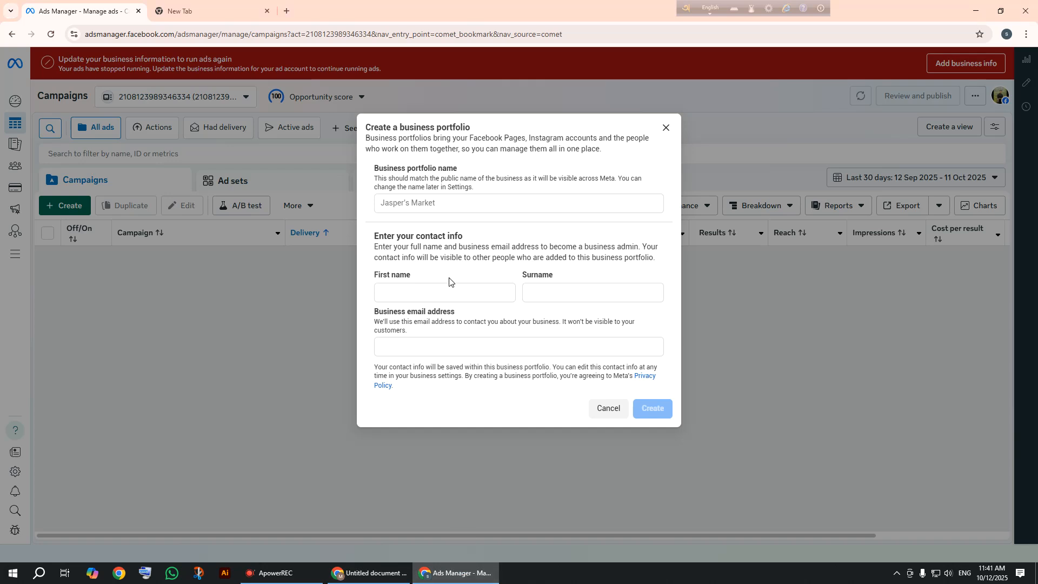
click(427, 212)
drag(457, 178, 401, 170)
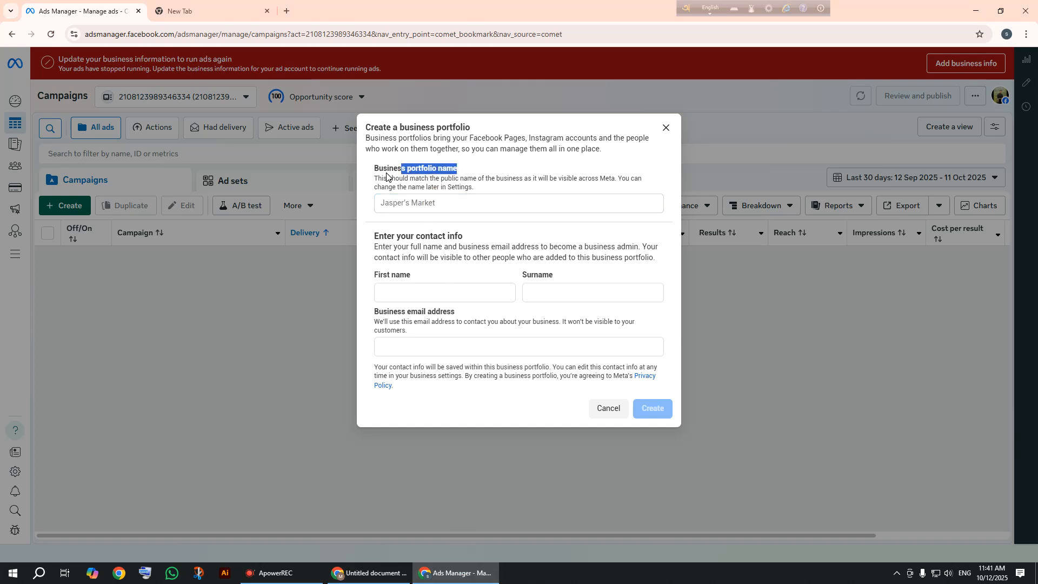
click(389, 177)
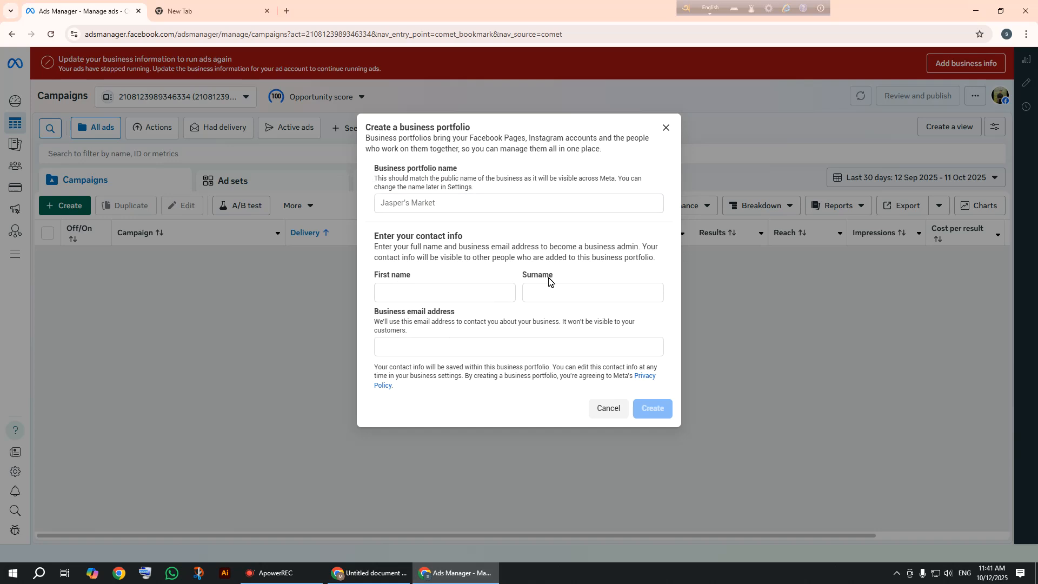
click(394, 347)
click(393, 348)
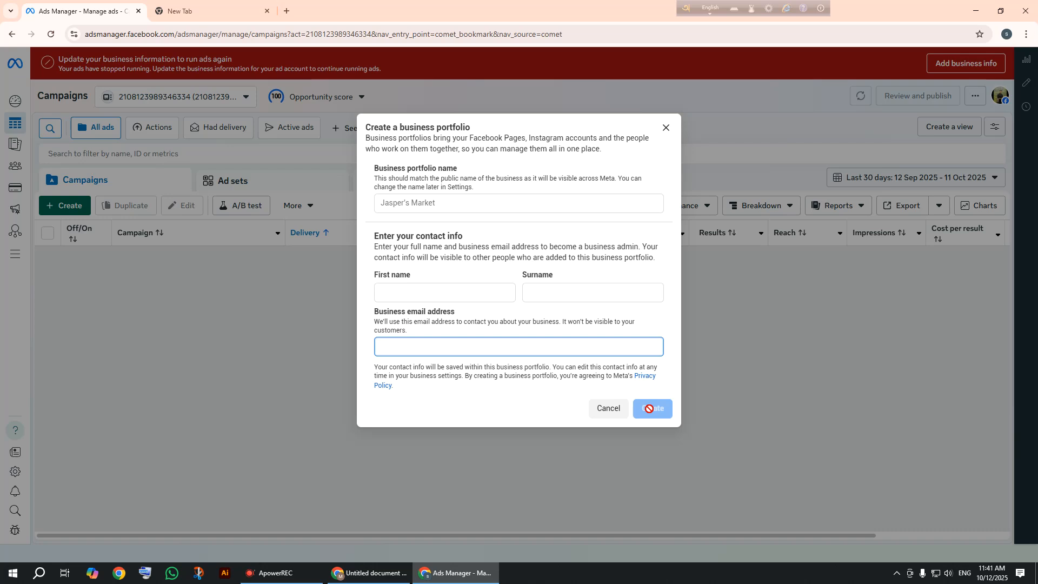
click(405, 206)
click(487, 210)
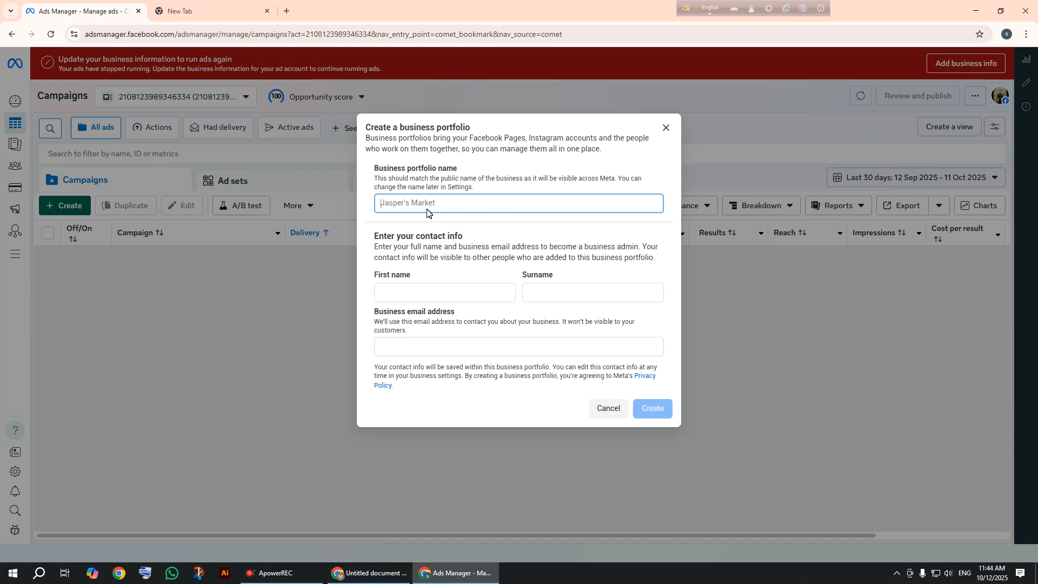
Enter 'Digital Marketing Agency' as the portfolio name, plus the admin's first name and surname.
text(Digital)
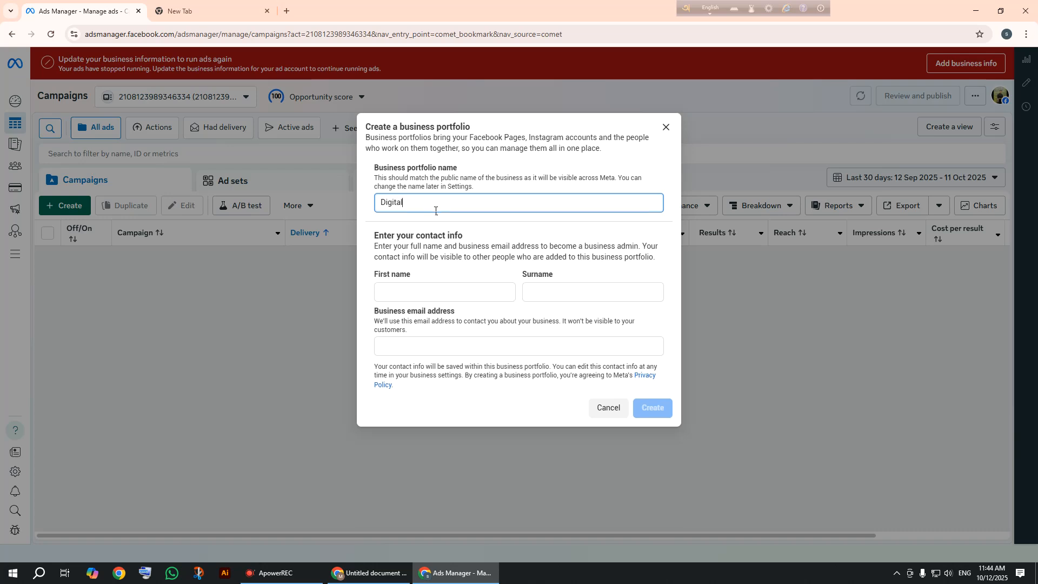
text( M)
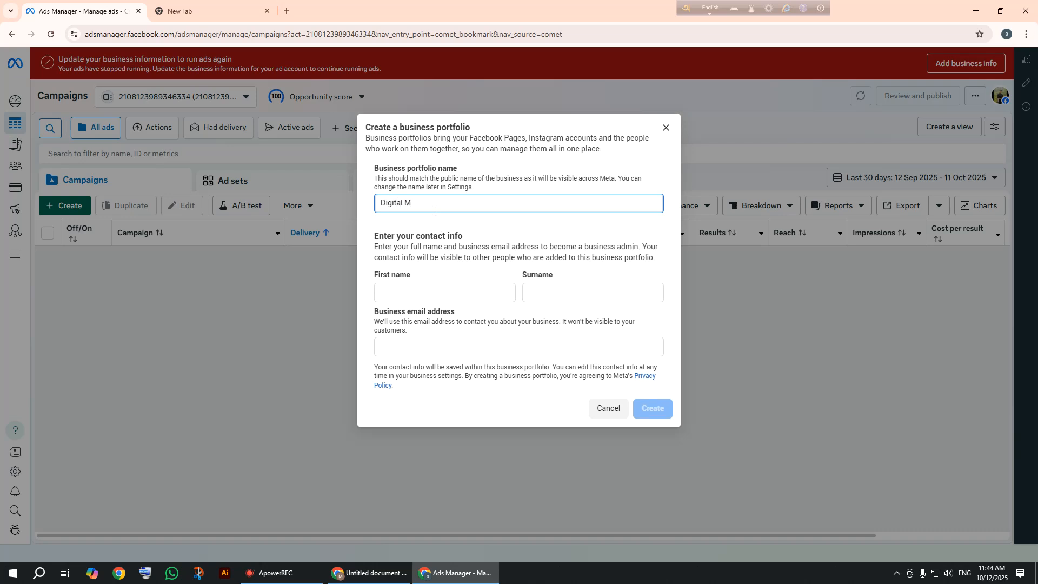
text(arketing Ag)
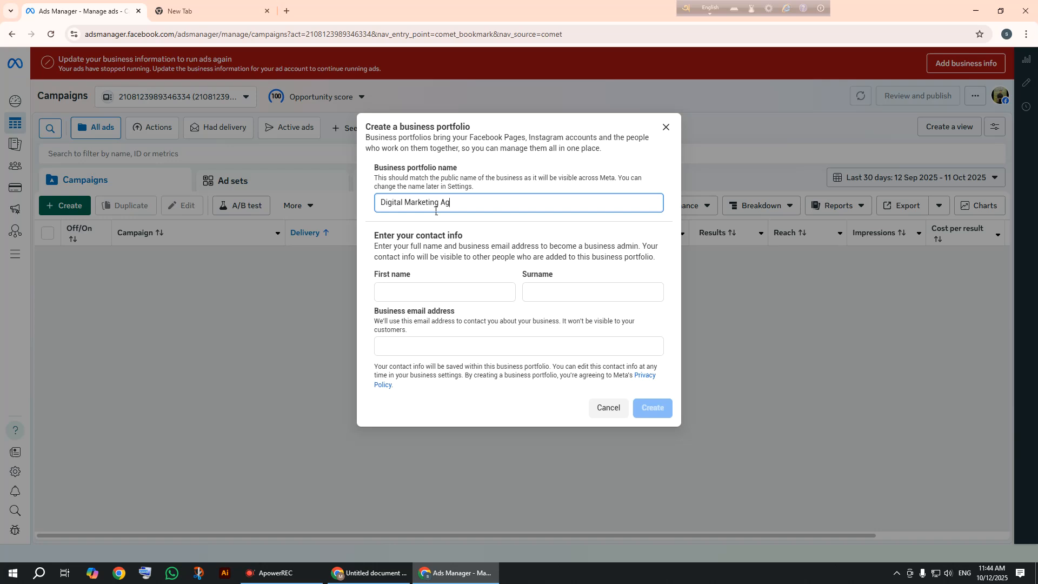
text(en)
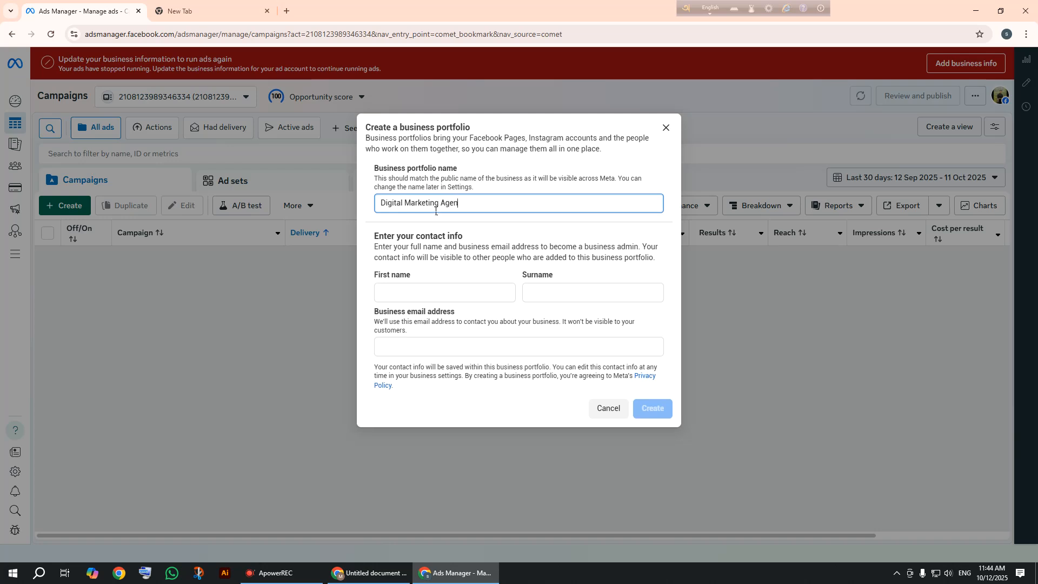
text(cy)
click(430, 295)
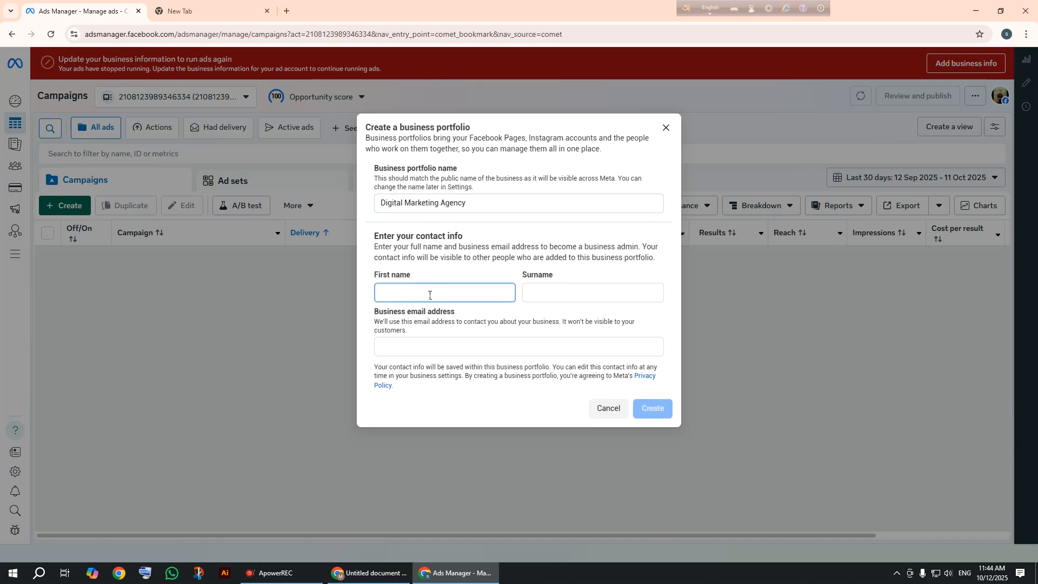
text(Shawn)
click(556, 300)
text(Ifti)
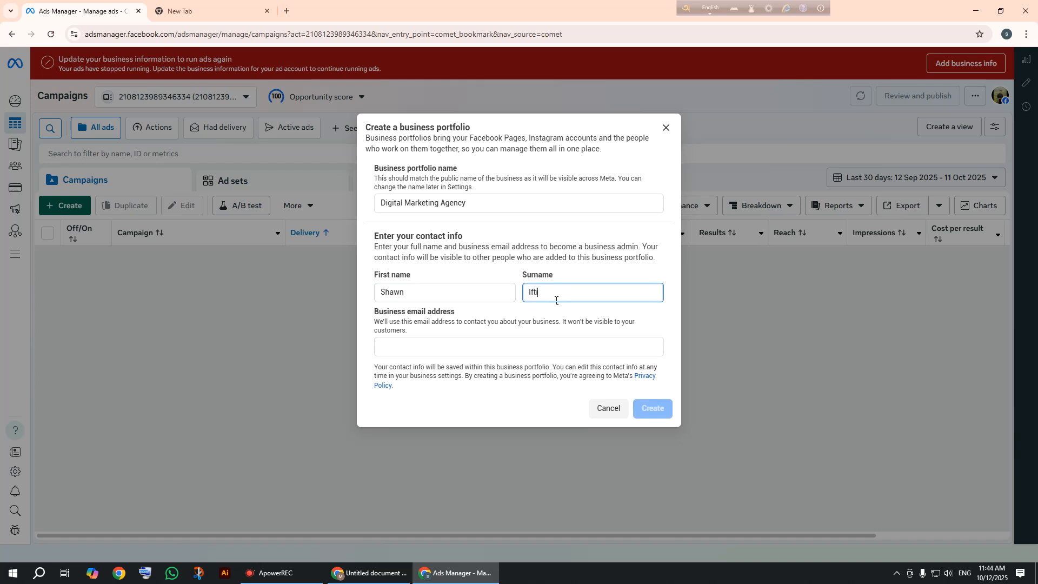
text(kar)
Correct the spelling of the admin's first name and surname.
click(400, 297)
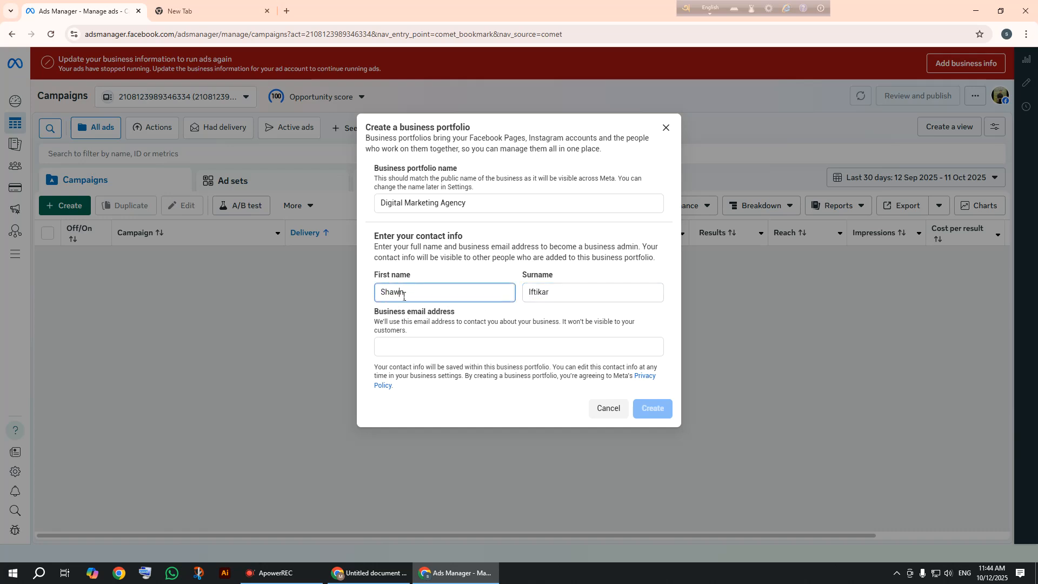
text(o)
click(538, 298)
key(BackSpace)
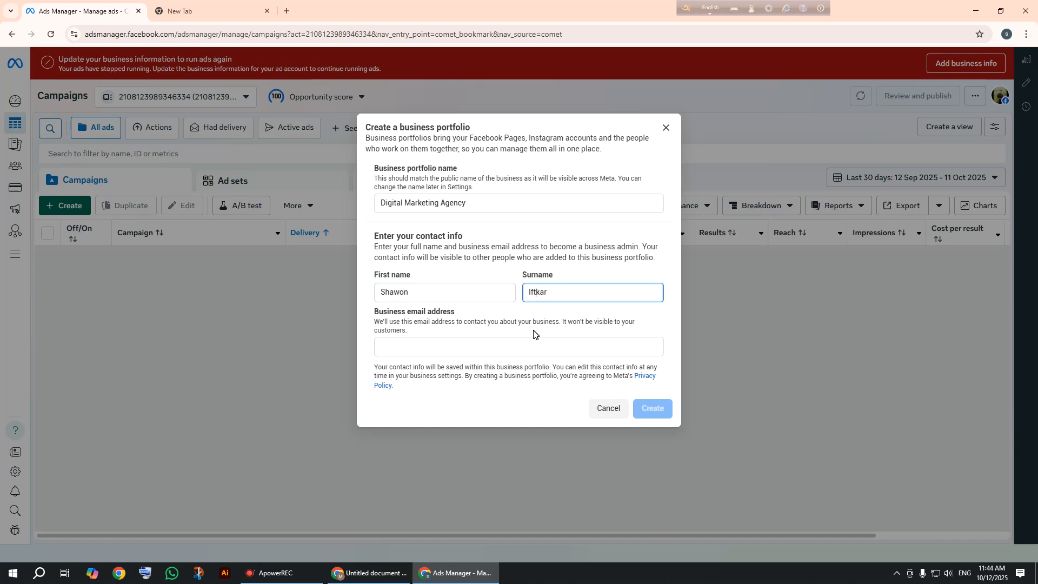
text(e)
click(524, 344)
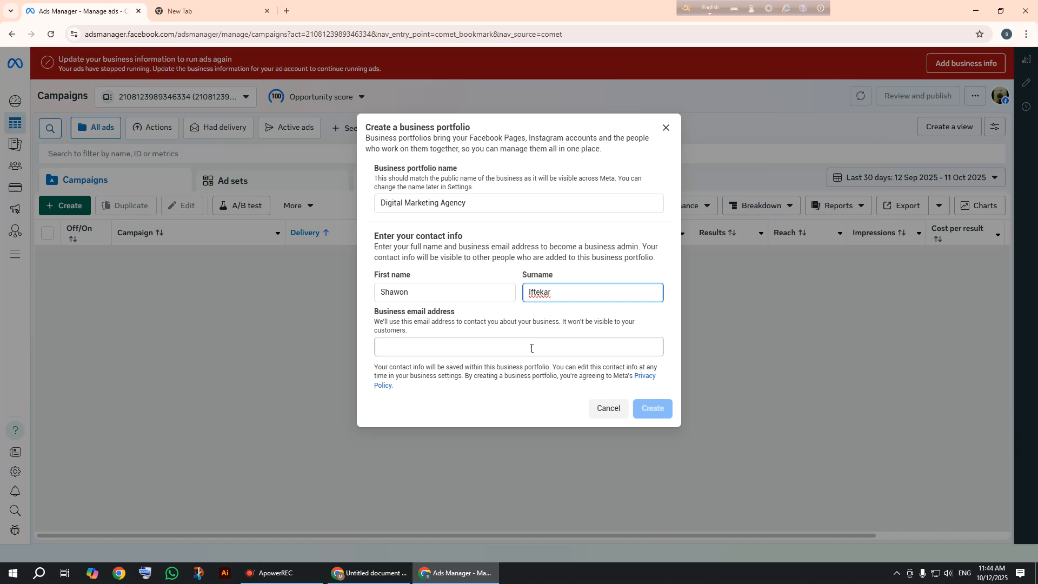
text(h)
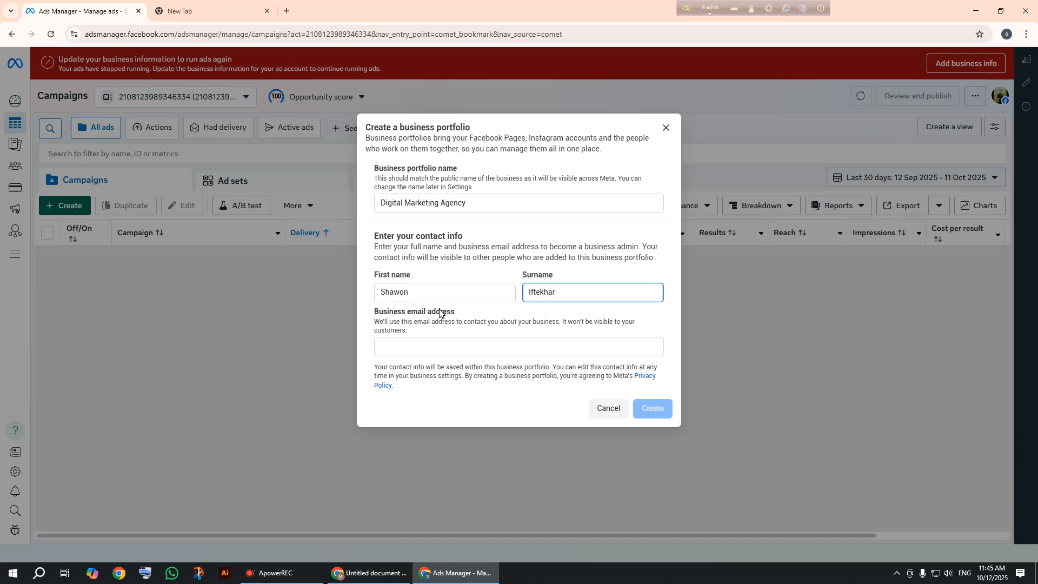
click(400, 352)
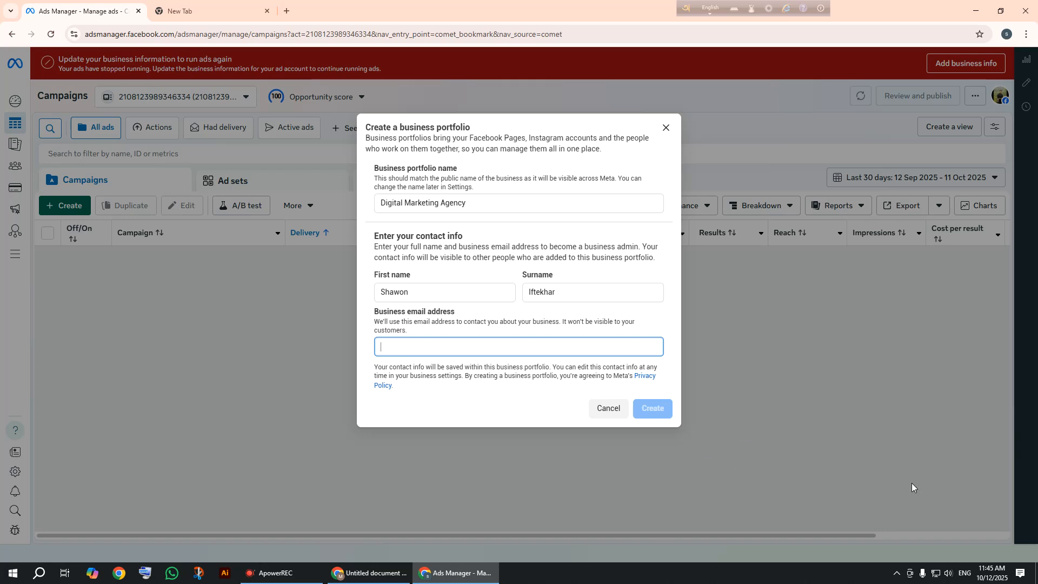
Paste the admin's business email address into the form and create the portfolio.
right_click(421, 359)
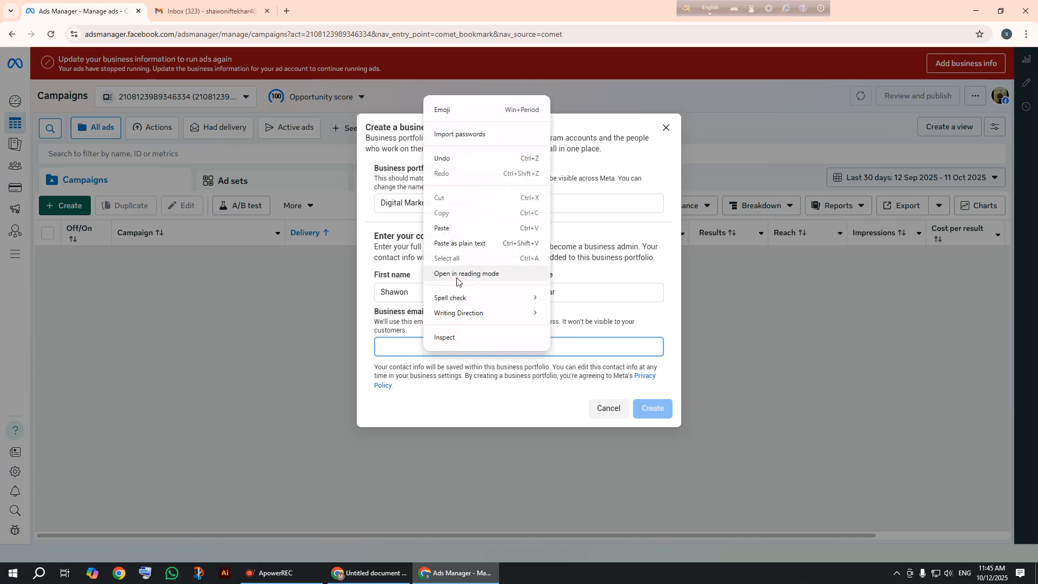
click(471, 231)
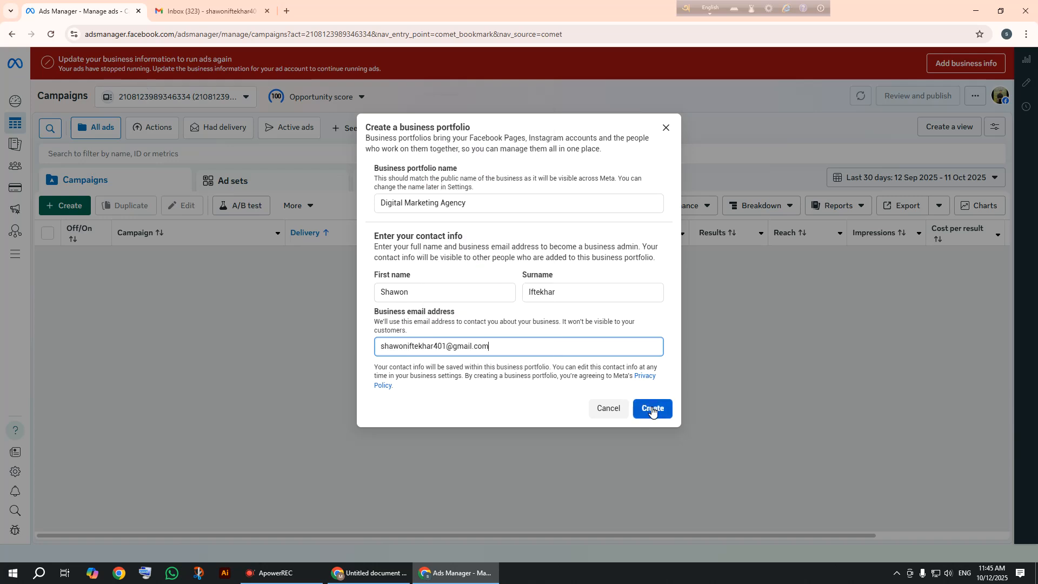
click(652, 409)
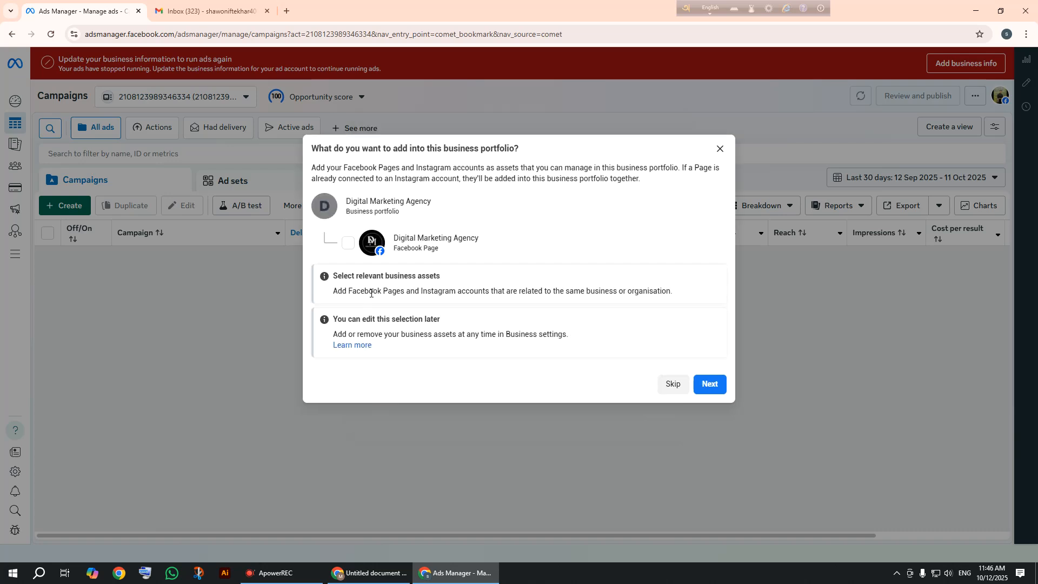
Skip asset selection and adding people, then confirm the Digital Marketing Agency portfolio.
click(712, 385)
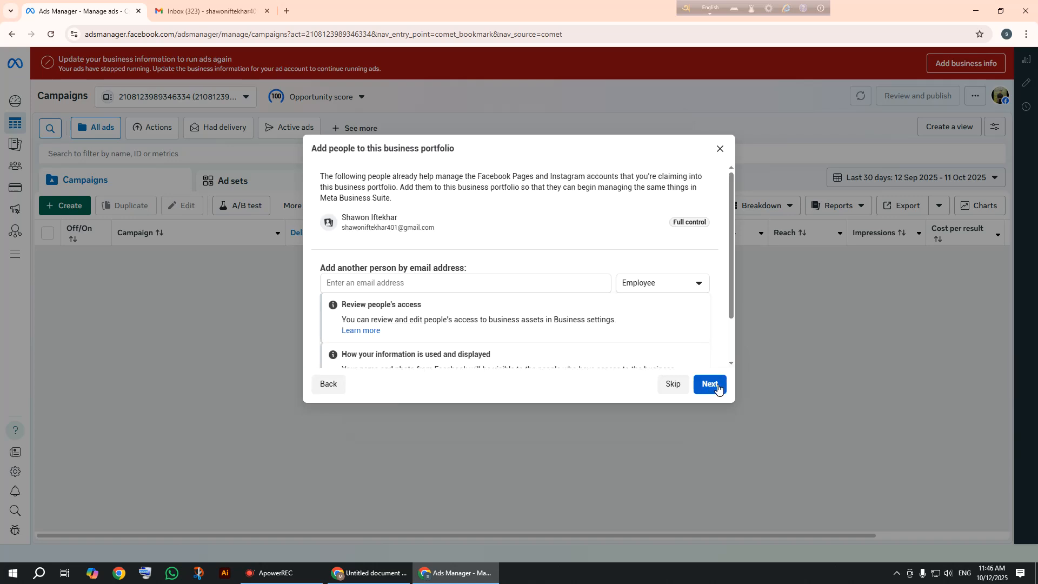
scroll(622, 370, down, 1)
scroll(621, 369, up, 1)
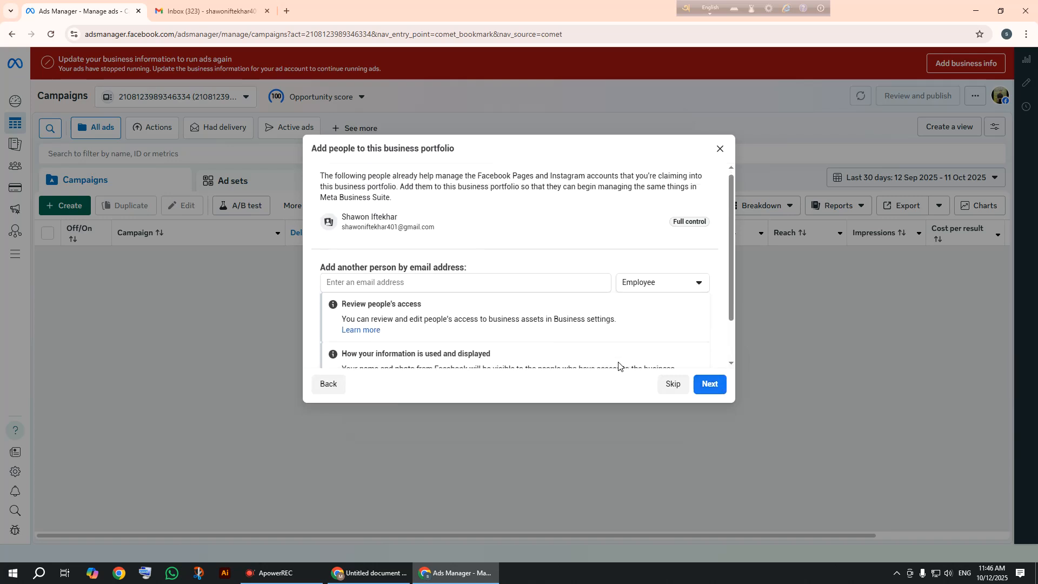
scroll(619, 366, down, 1)
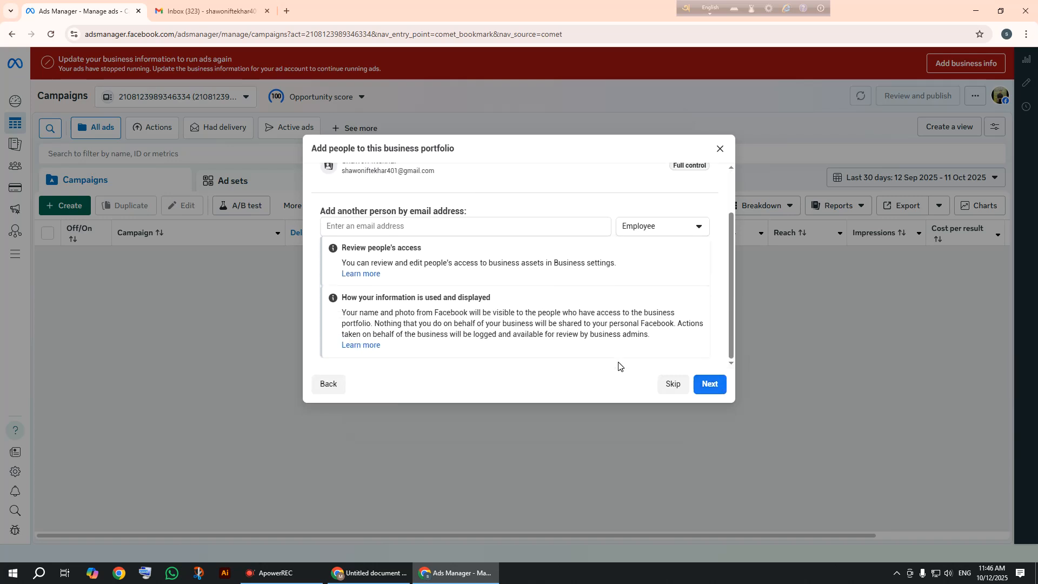
click(676, 385)
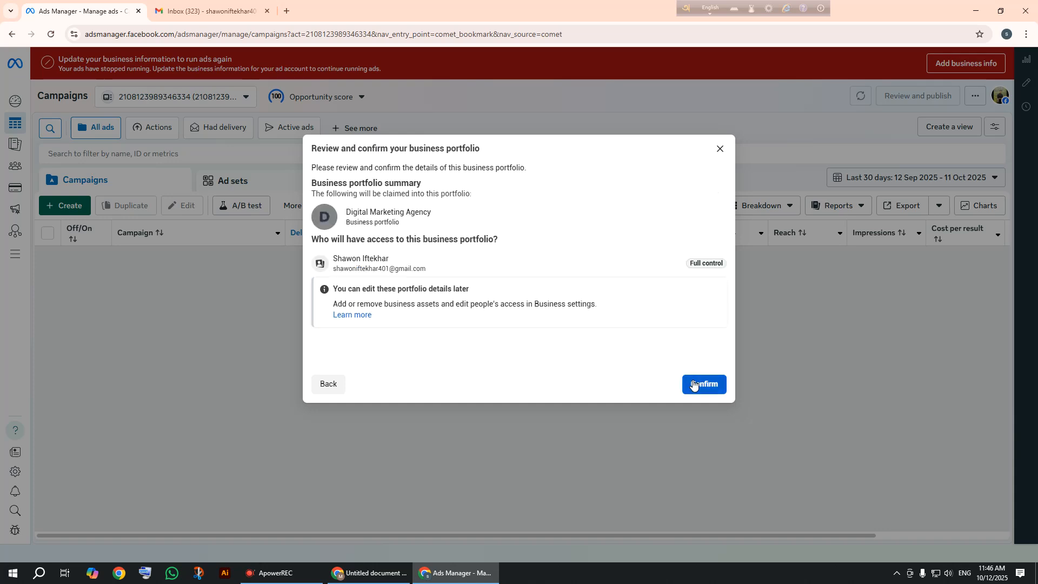
click(692, 385)
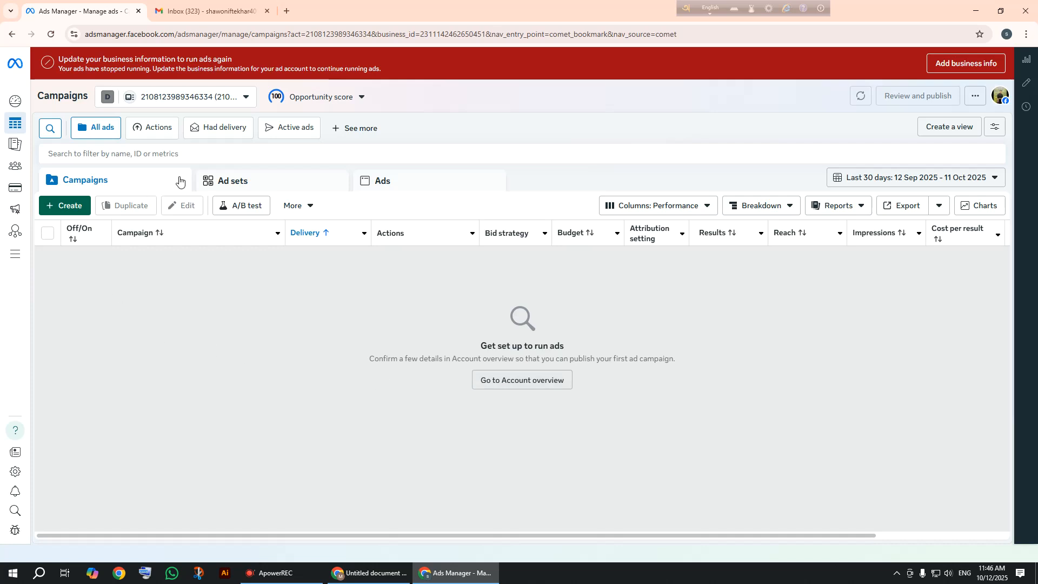
Open the portfolio and ad account list and highlight its Business portfolios heading and subtitle.
click(196, 98)
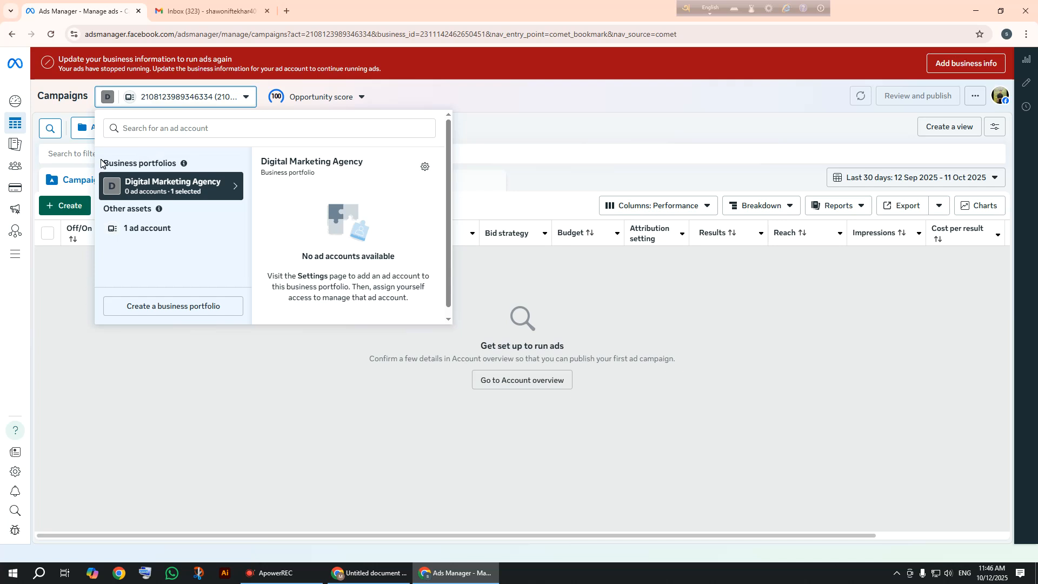
drag(101, 163, 181, 170)
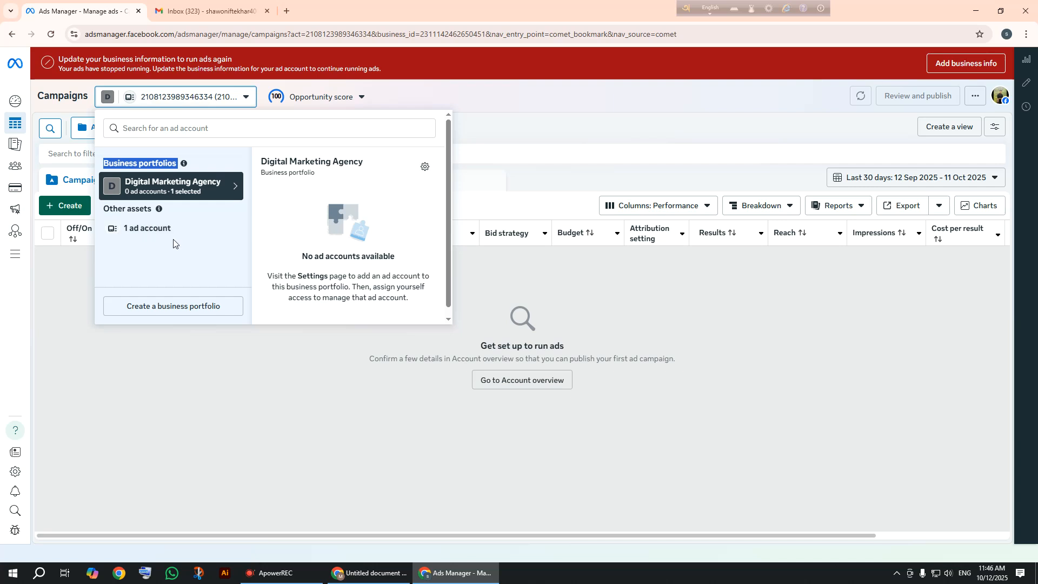
click(134, 174)
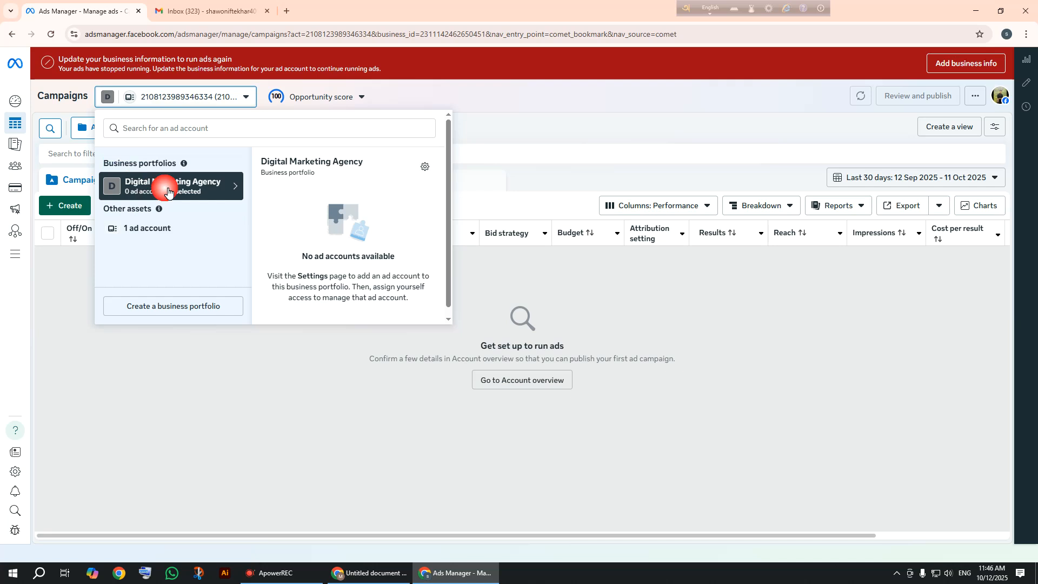
drag(105, 165, 183, 164)
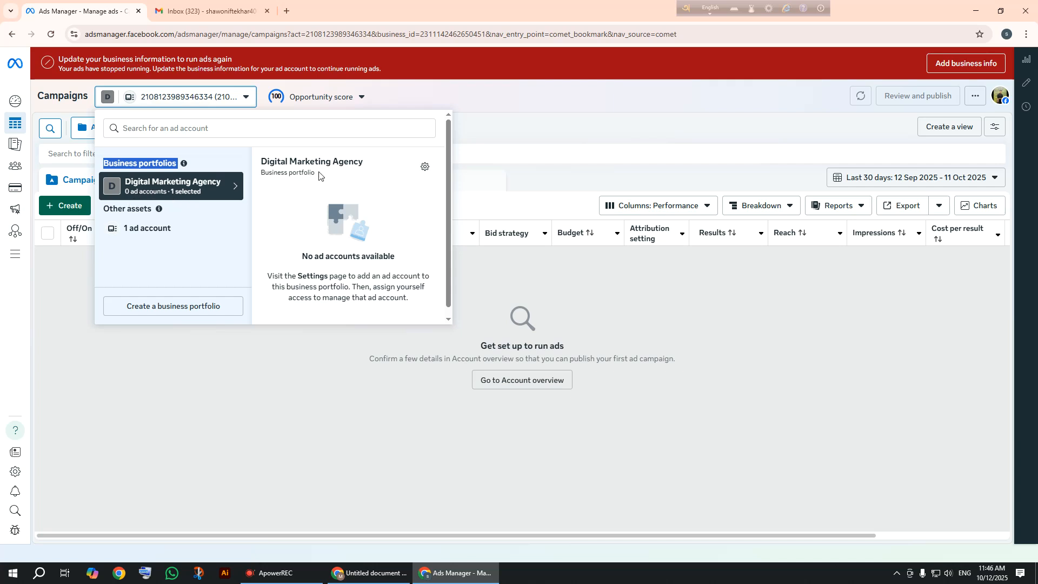
drag(320, 174, 261, 172)
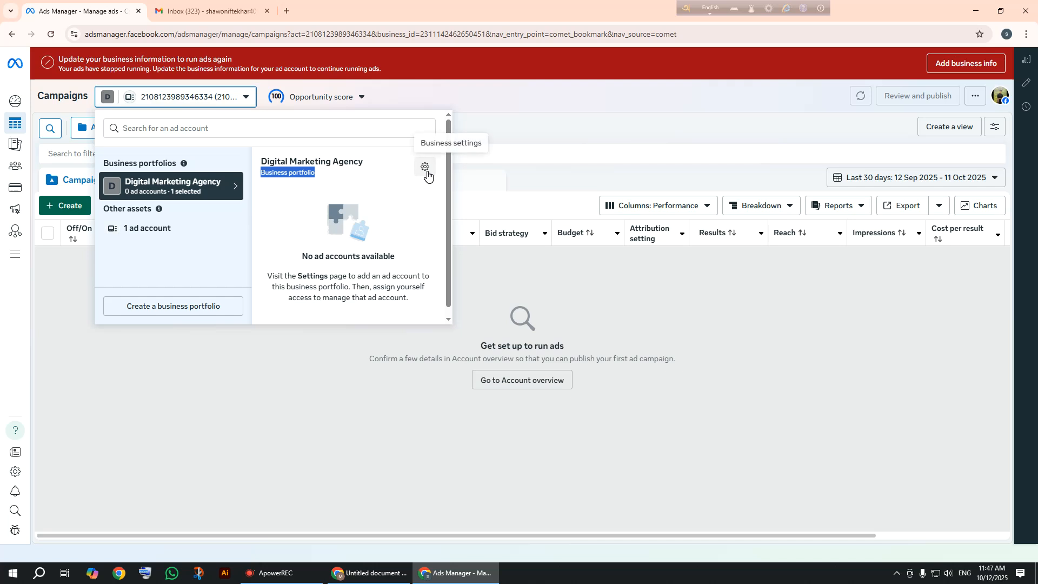
Check the ad account outside the portfolio, then open Digital Marketing Agency's settings.
click(167, 228)
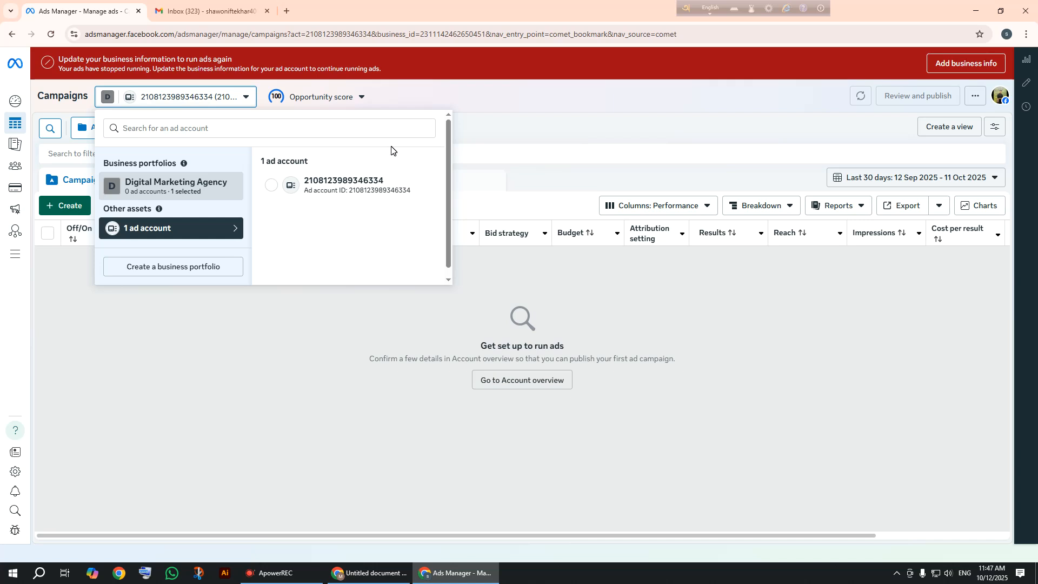
click(141, 186)
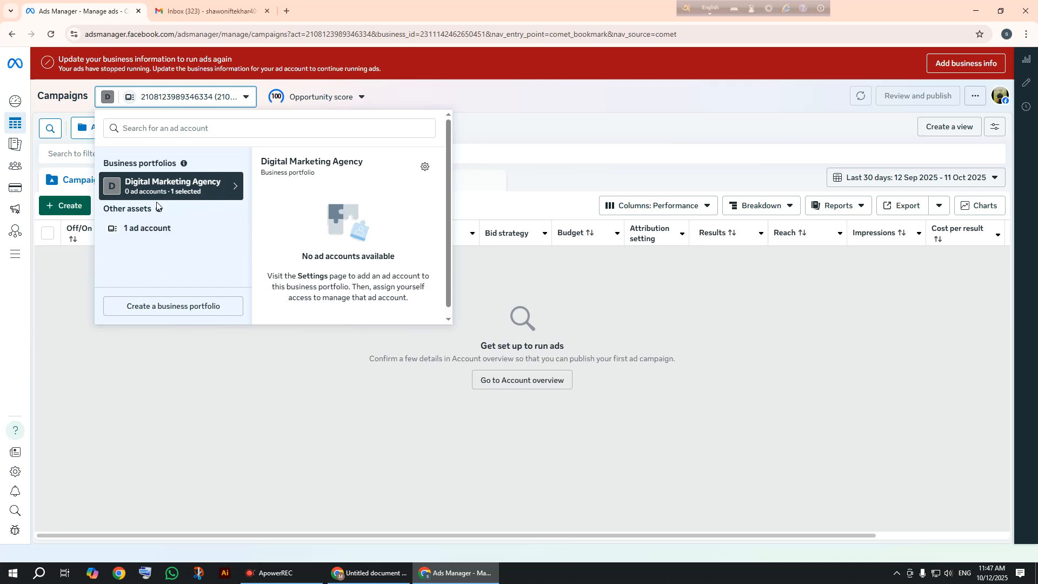
click(425, 169)
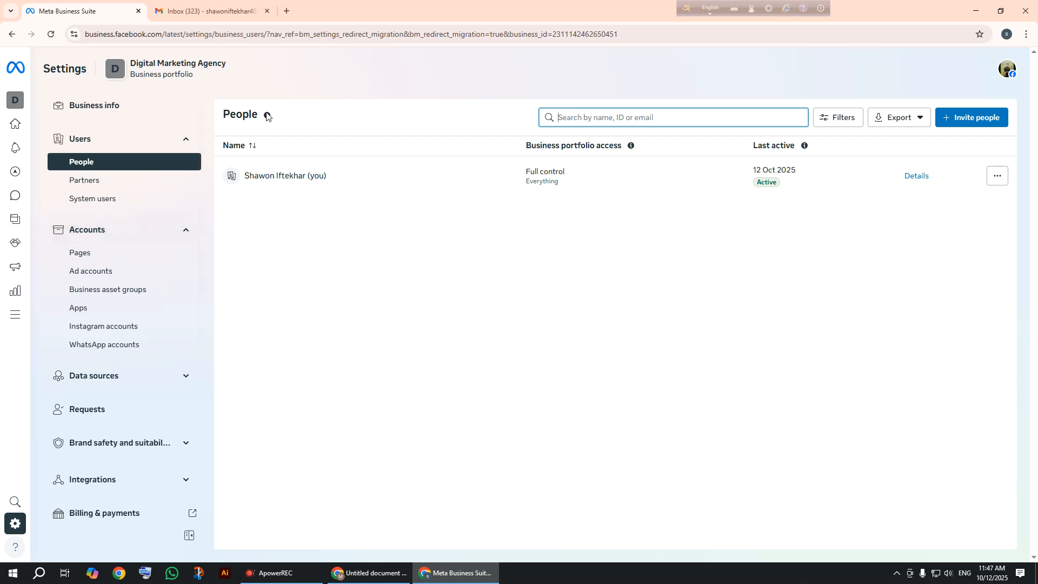
Go to the Business info page in the Digital Marketing Agency settings sidebar.
click(100, 106)
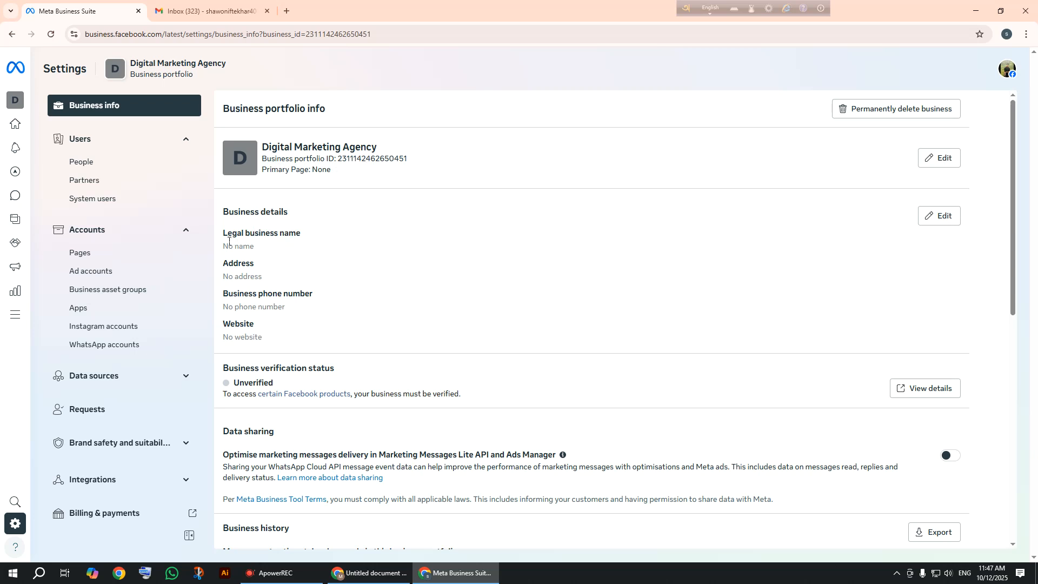
drag(228, 241, 335, 233)
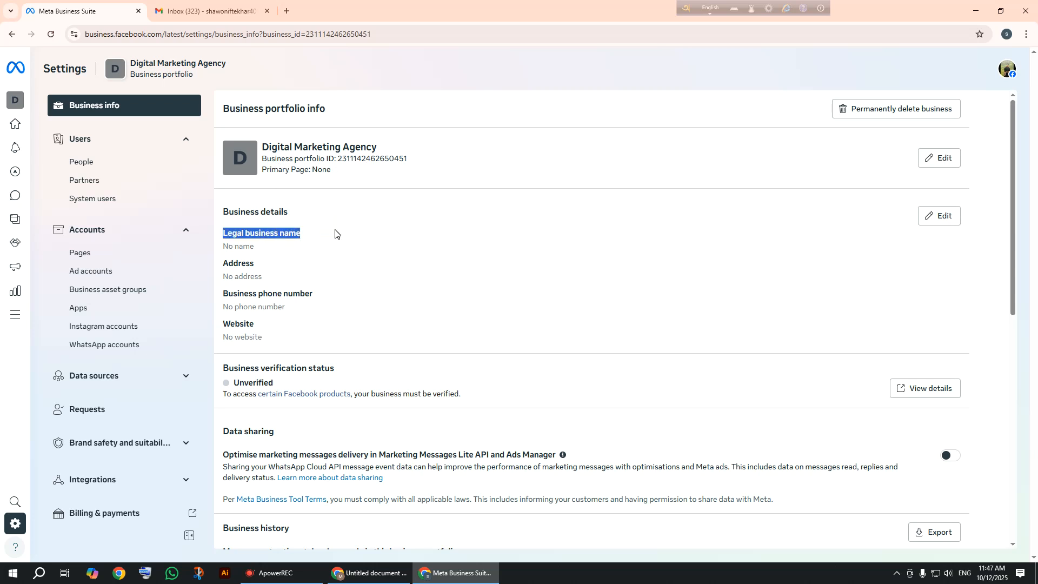
click(240, 266)
drag(327, 295, 228, 296)
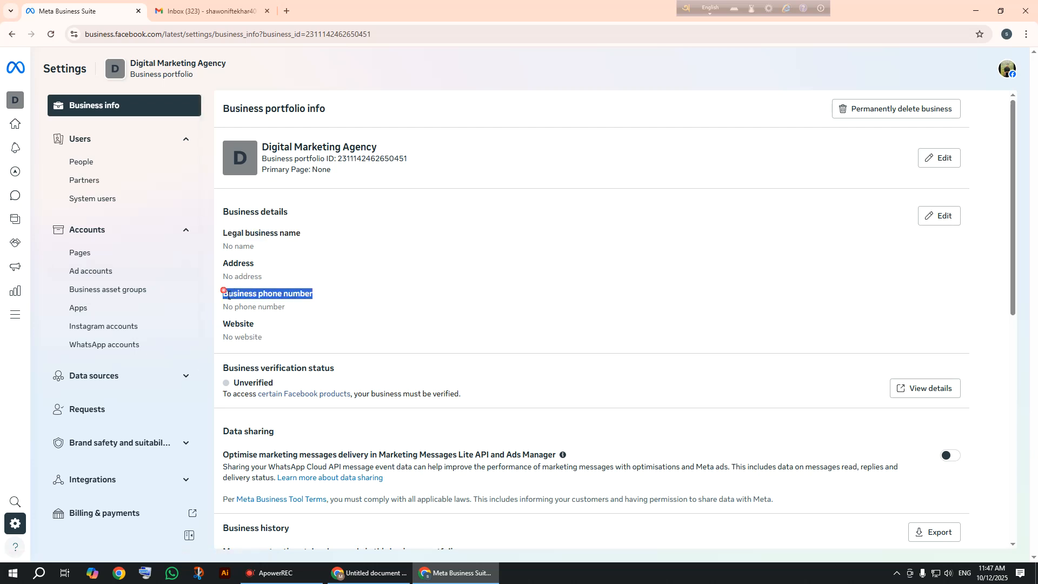
drag(250, 332, 216, 347)
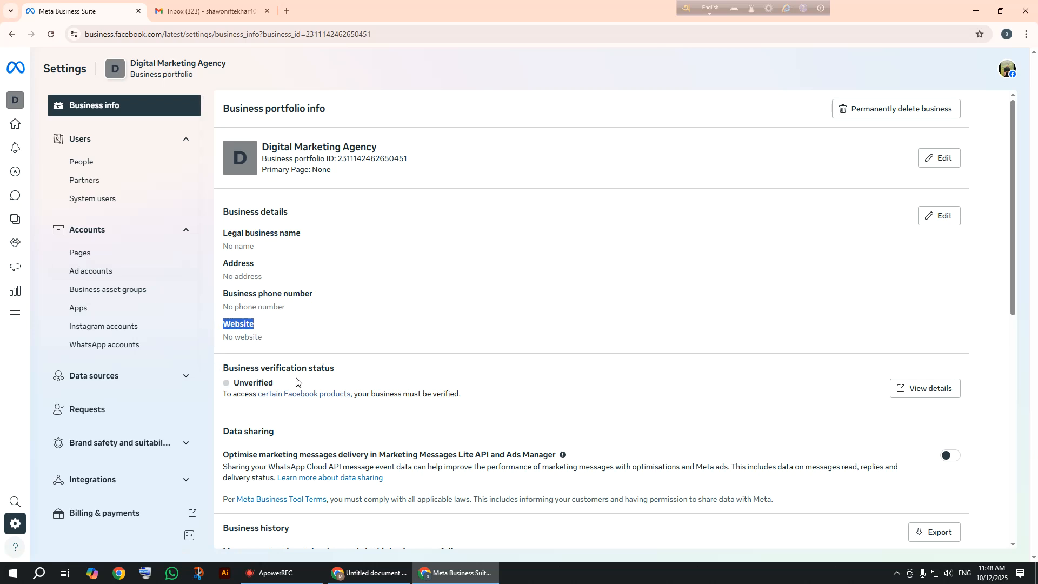
drag(296, 381, 232, 382)
scroll(300, 332, down, 2)
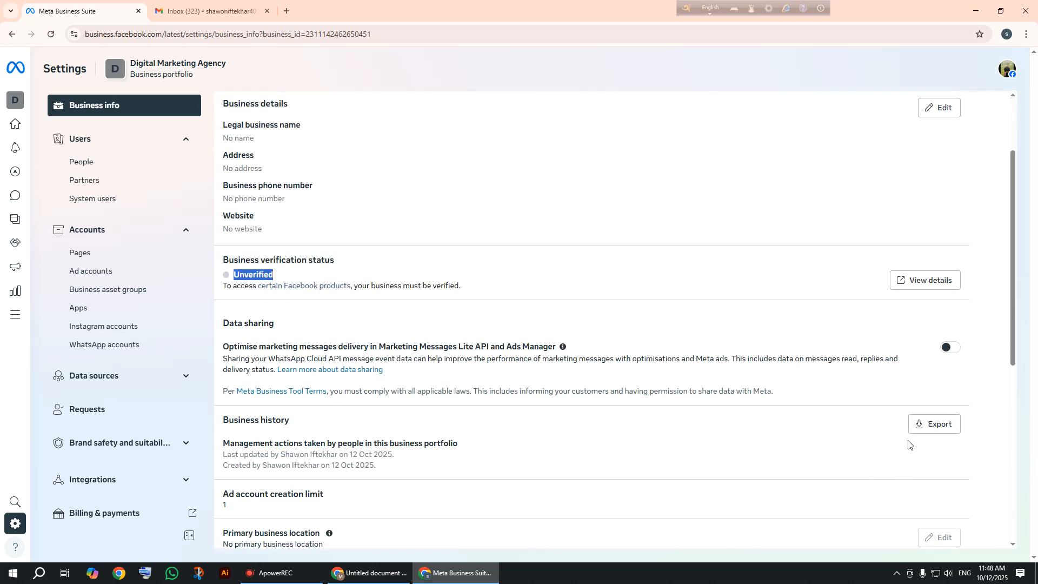
scroll(415, 449, down, 1)
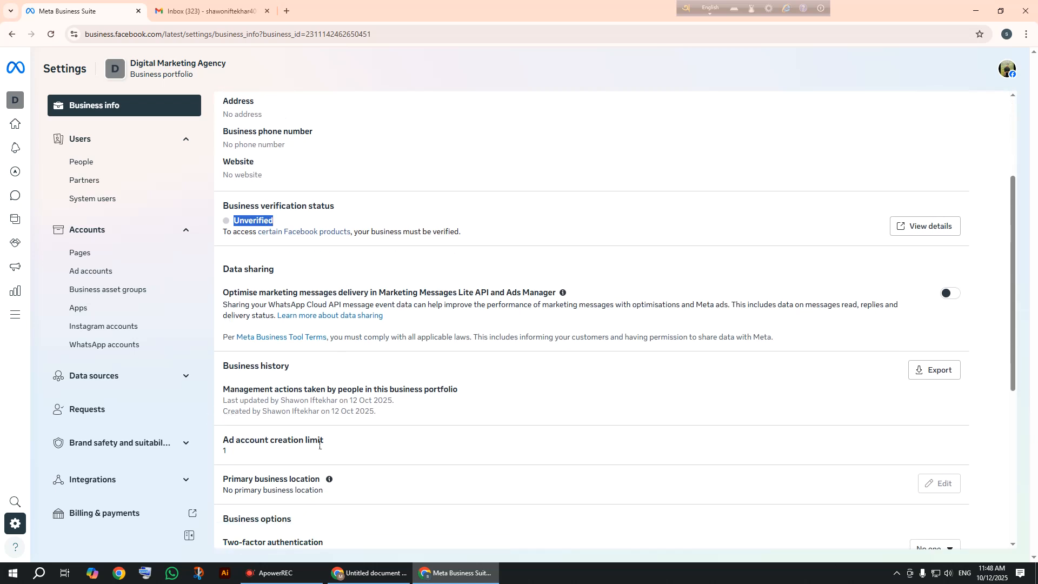
drag(318, 441, 243, 455)
click(236, 456)
mouse_move(233, 457)
mouse_down()
mouse_move(198, 452)
mouse_move(240, 457)
mouse_up()
click(233, 460)
double_click(222, 452)
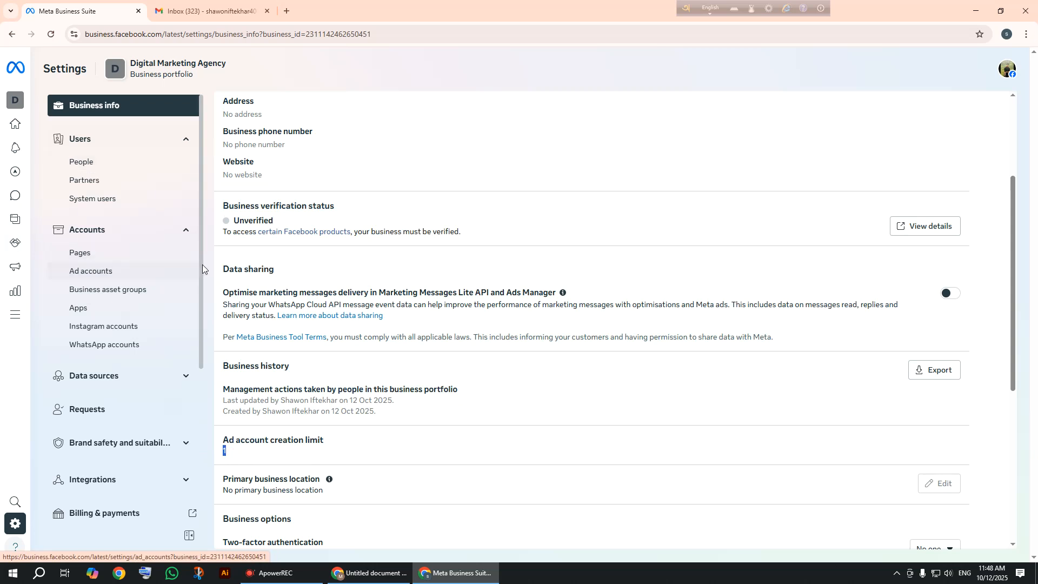
scroll(205, 267, down, 1)
scroll(291, 344, down, 3)
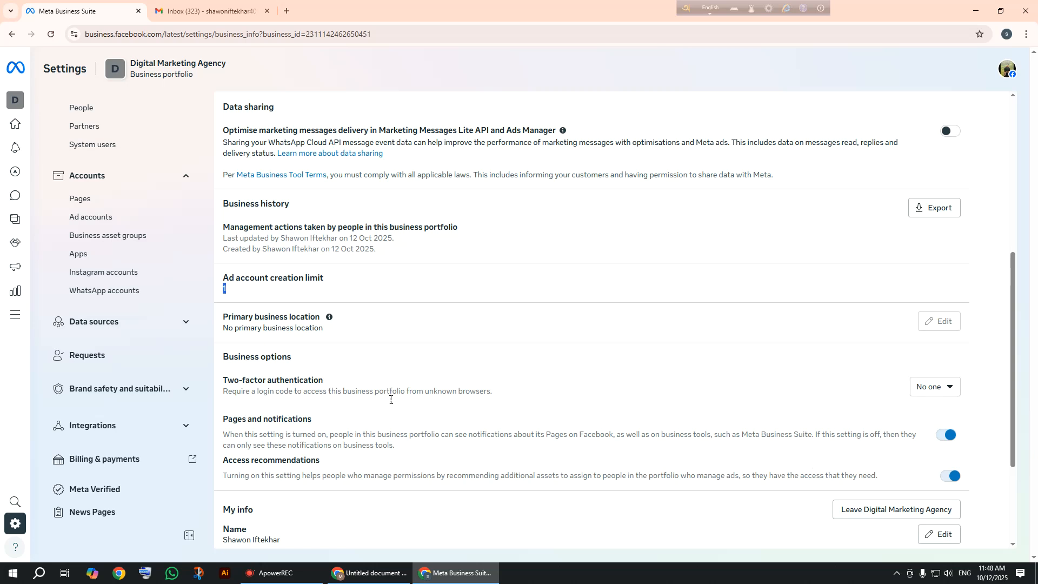
scroll(154, 443, down, 3)
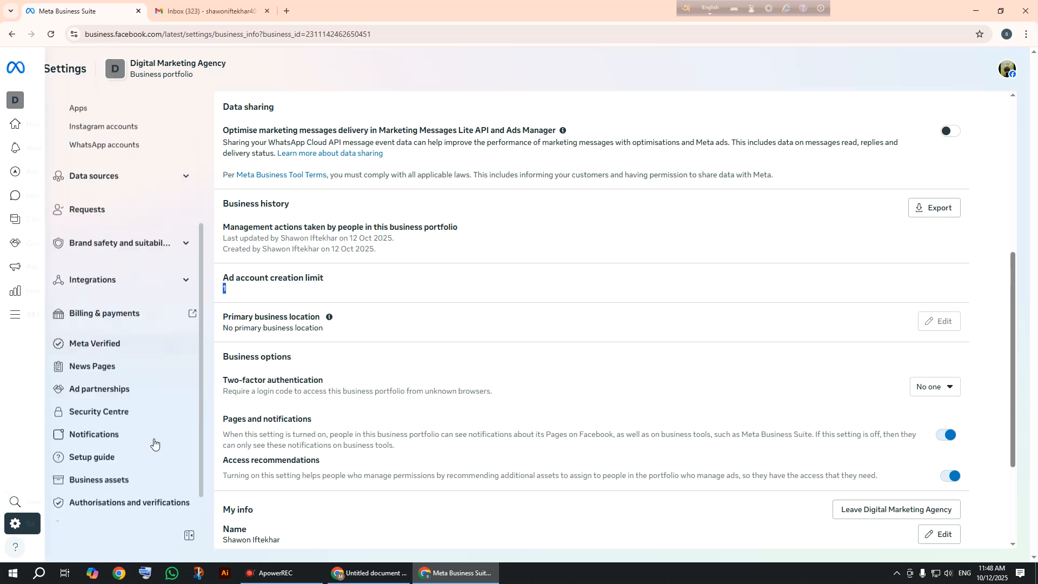
scroll(155, 444, down, 1)
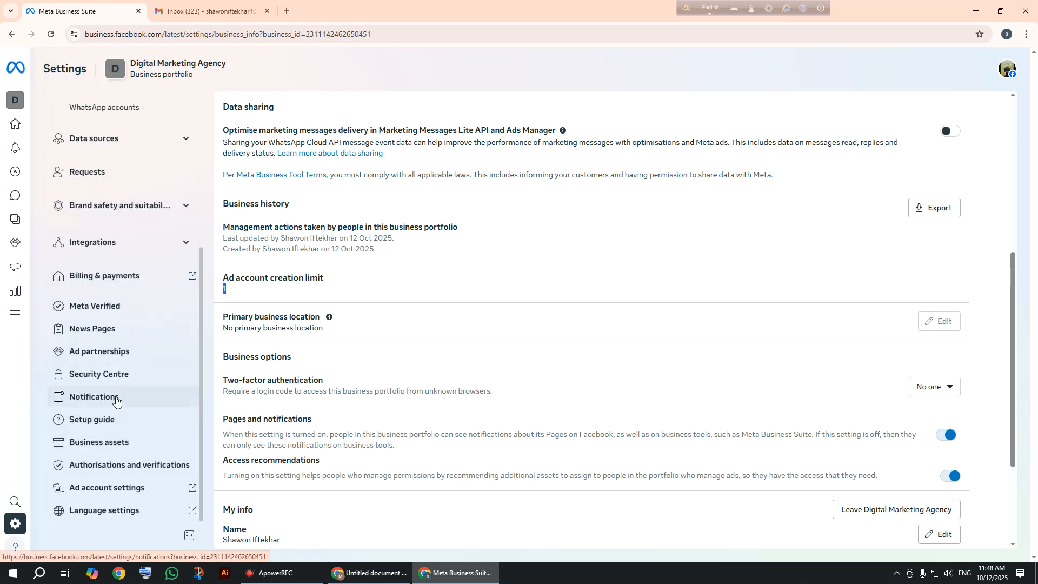
scroll(355, 464, down, 1)
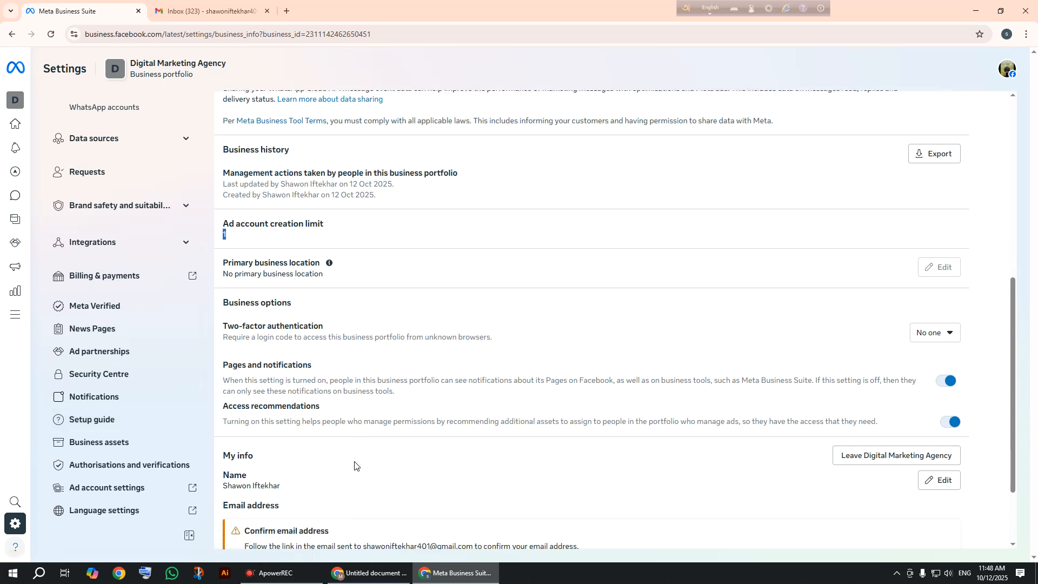
scroll(343, 425, down, 2)
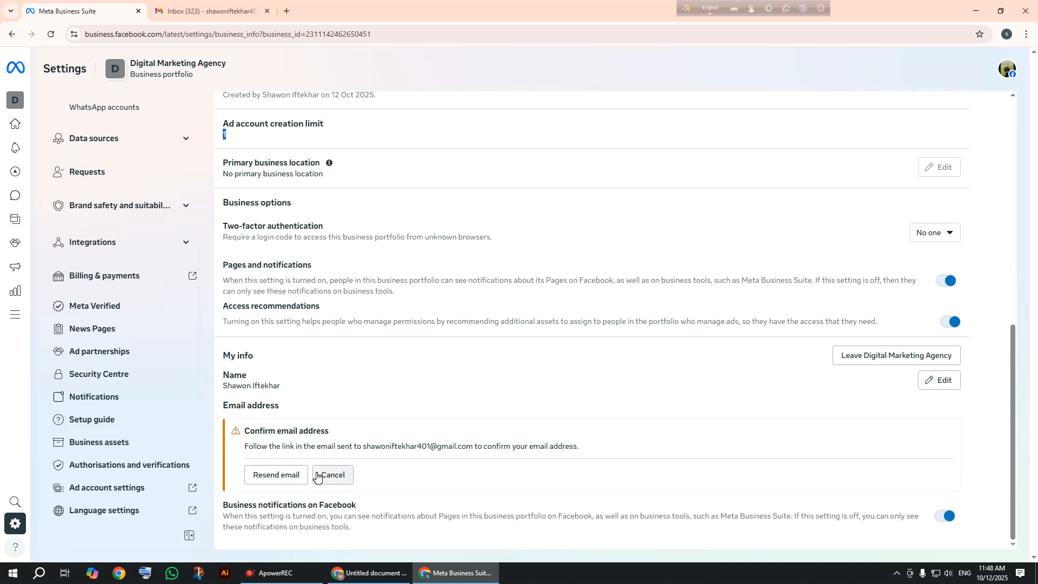
Resend the confirmation email, open Facebook's message in Gmail's Social category, and follow Confirm Now.
click(274, 475)
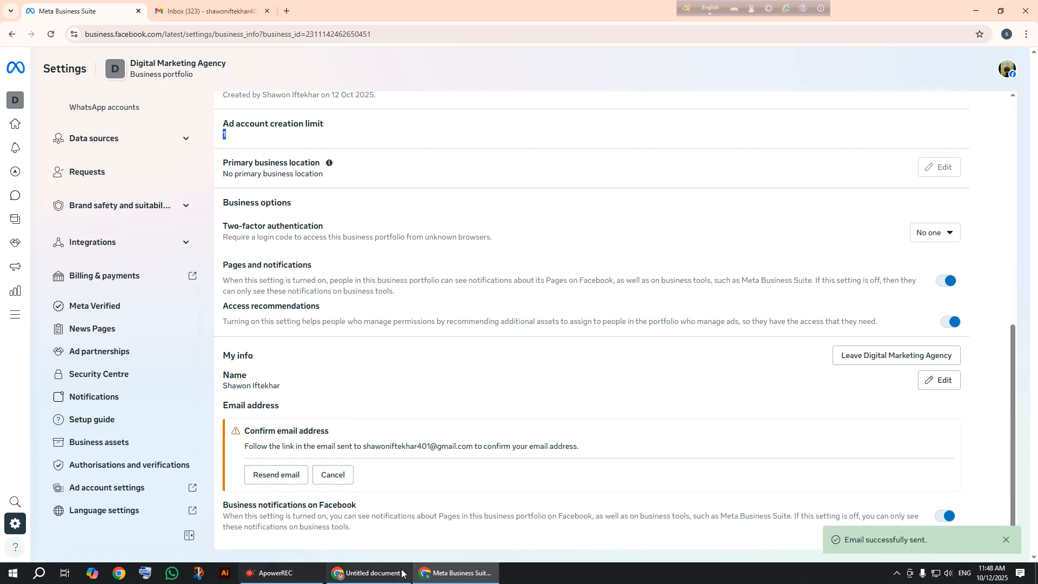
click(208, 11)
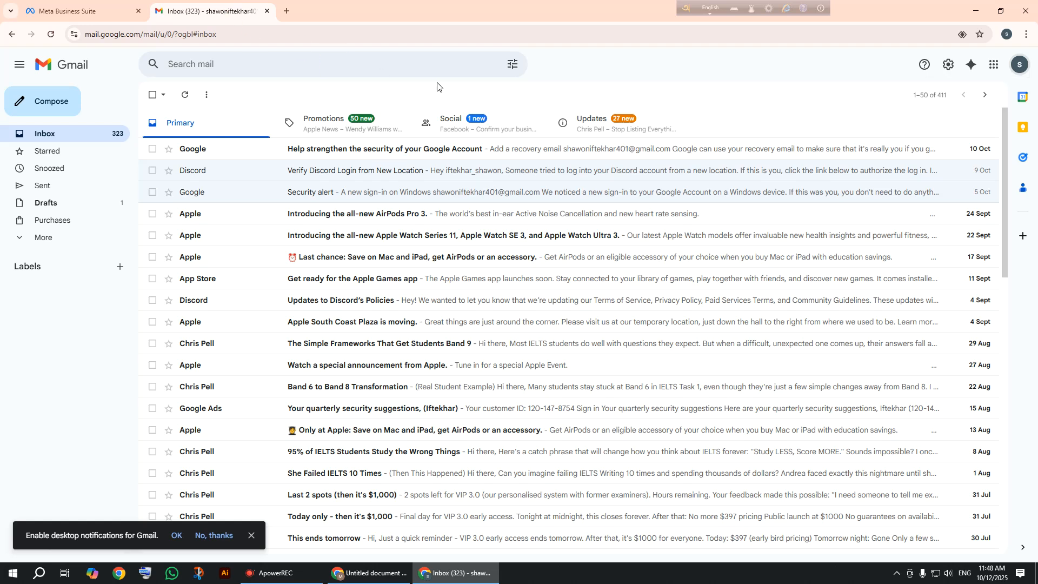
click(449, 123)
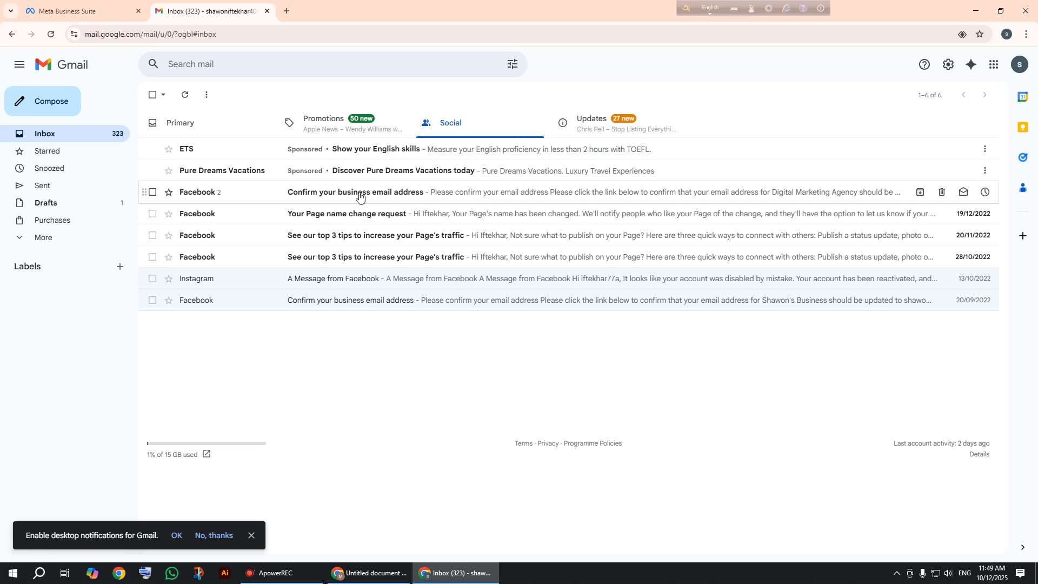
click(390, 198)
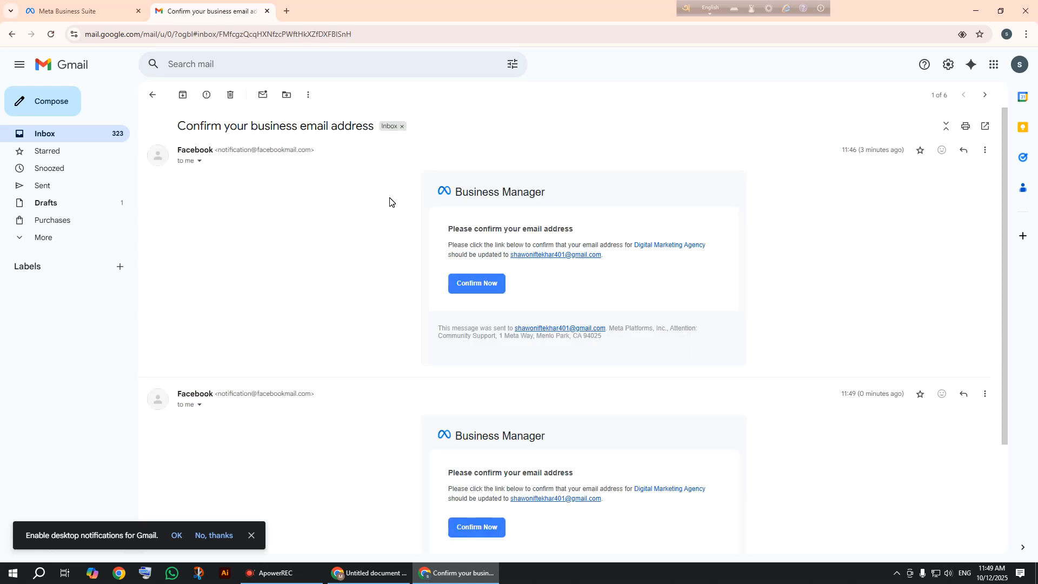
click(470, 287)
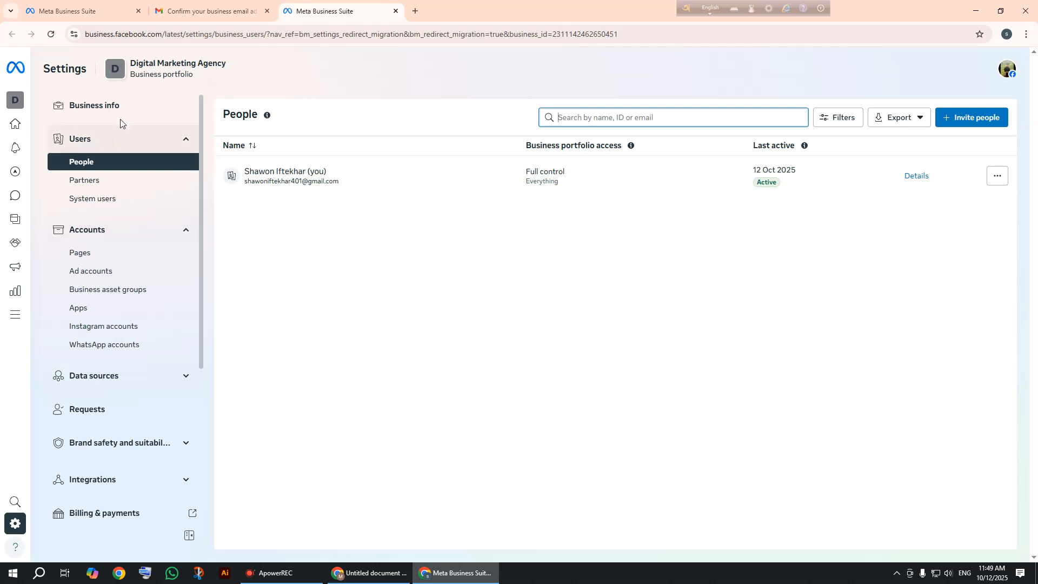
Review Business info details, including ad account creation limit 1 and two-factor authentication set to No one.
click(130, 109)
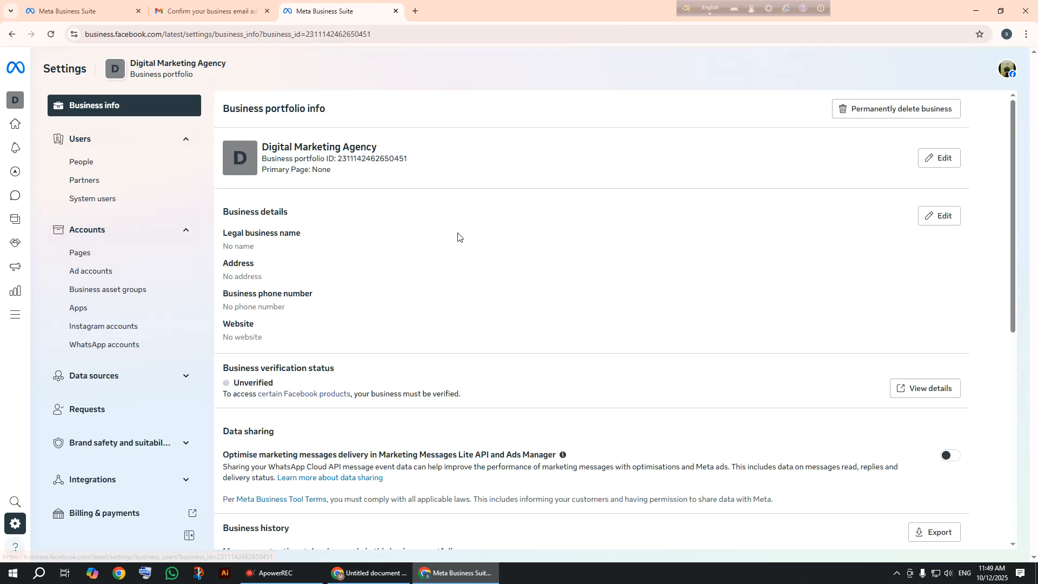
scroll(457, 236, down, 8)
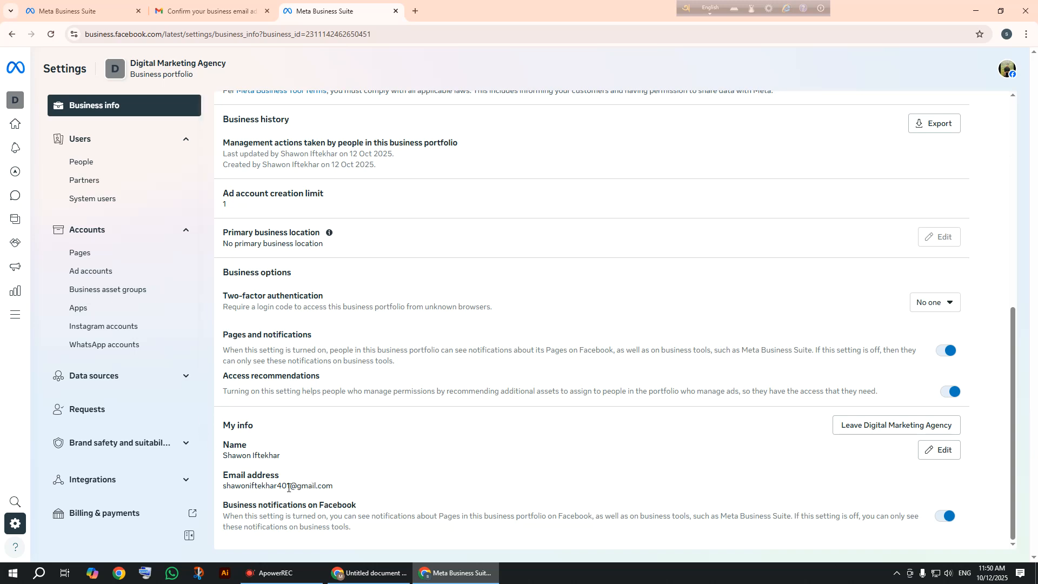
scroll(275, 468, up, 1)
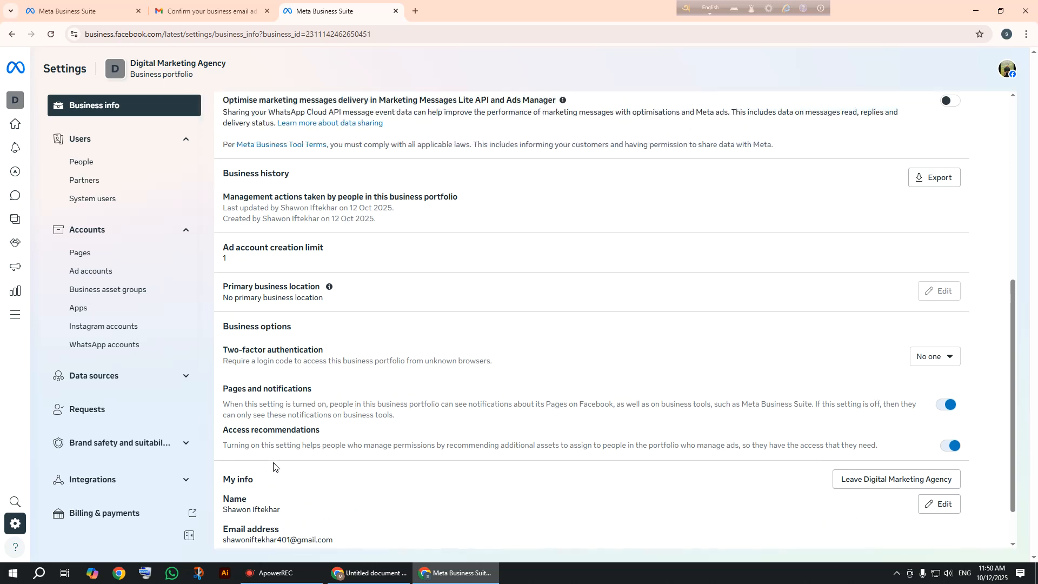
scroll(274, 465, down, 1)
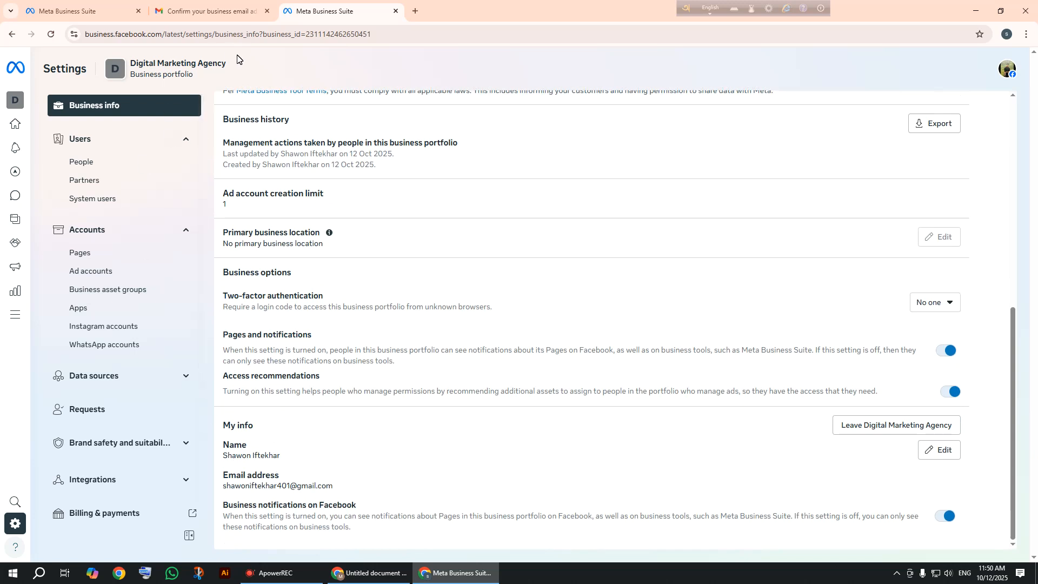
scroll(196, 169, up, 4)
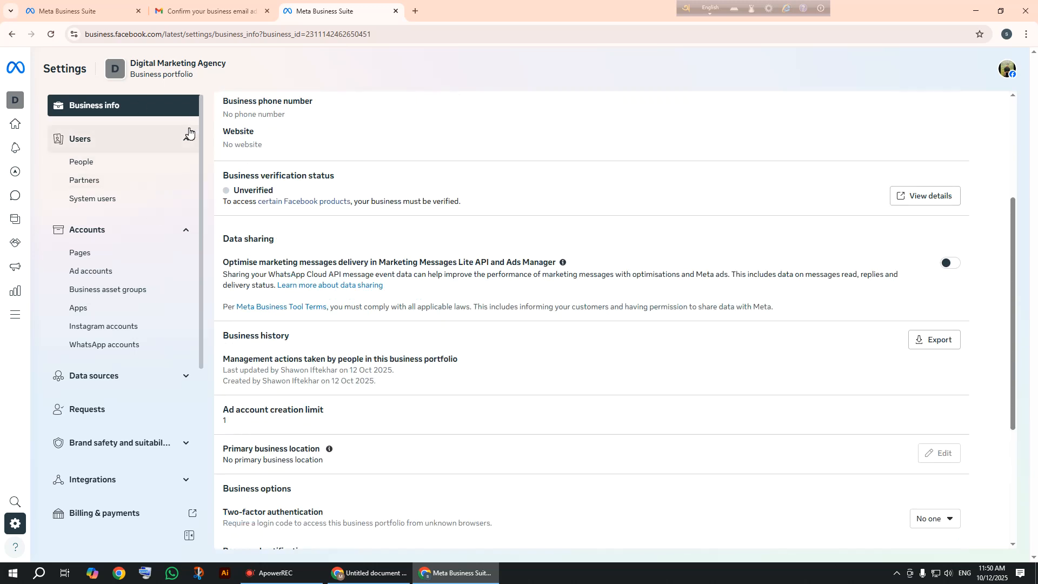
scroll(237, 174, up, 2)
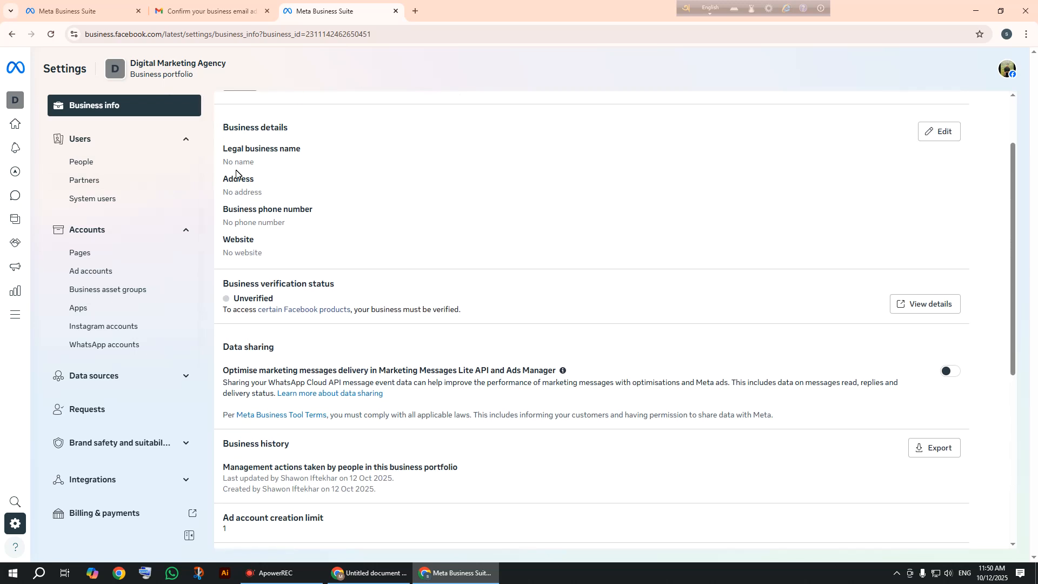
scroll(236, 170, up, 2)
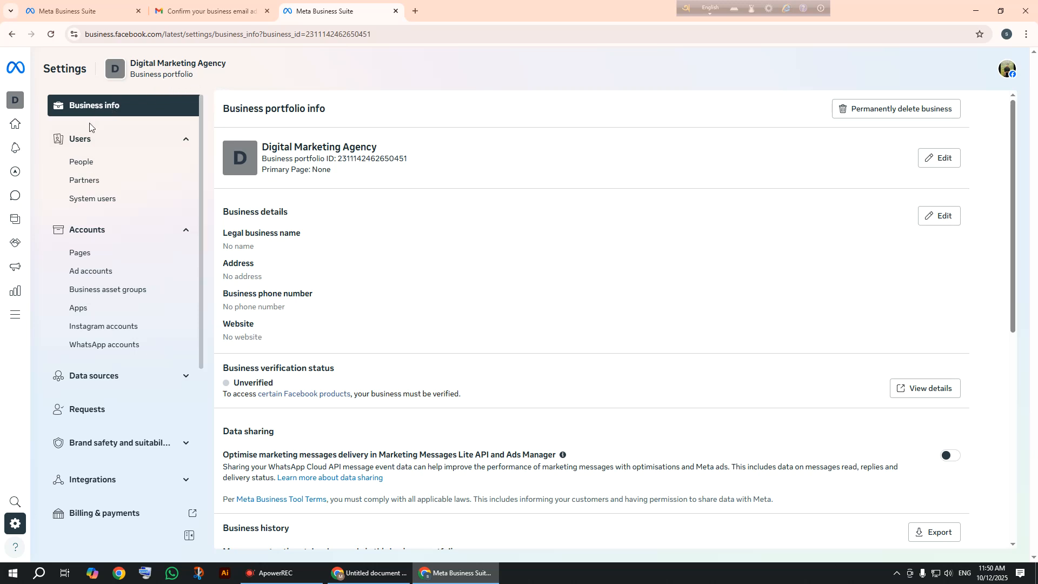
mouse_move(8, 107)
scroll(414, 204, down, 3)
scroll(413, 204, down, 3)
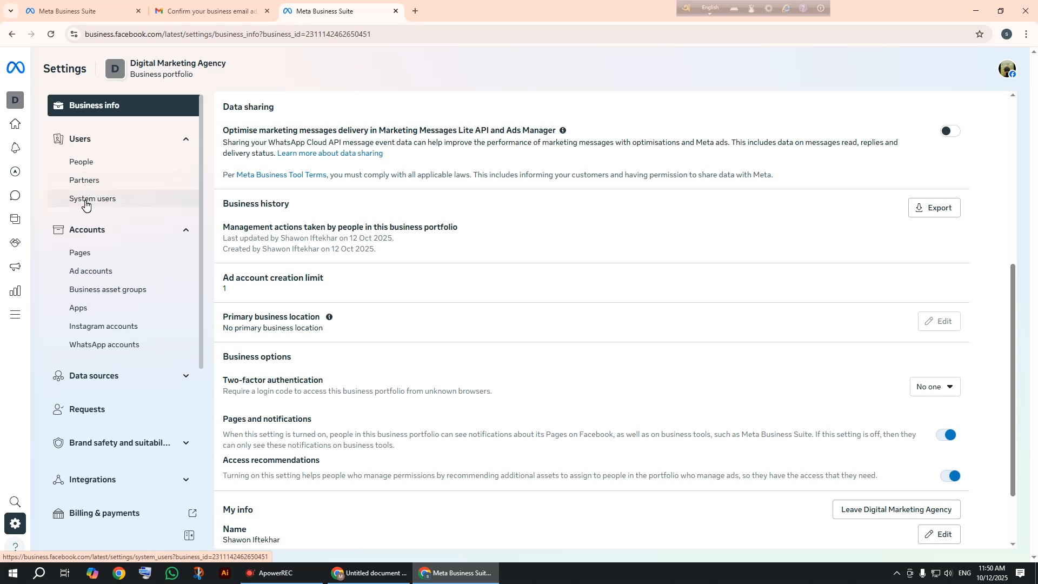
View the portfolio's People list, then its Partners page showing no partners.
click(79, 172)
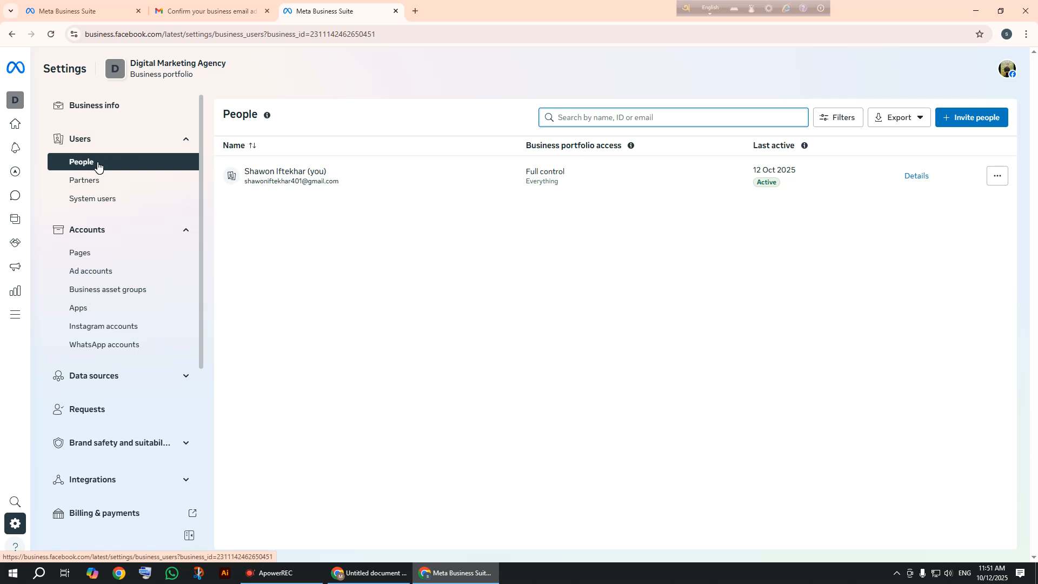
click(86, 180)
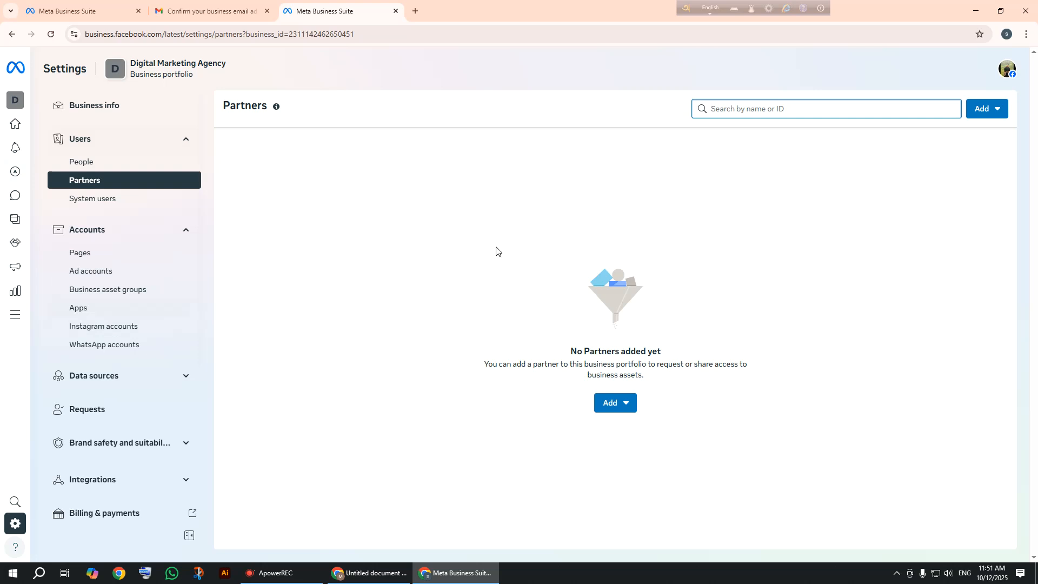
Show the portfolio's System users page, which lists no system users.
click(104, 207)
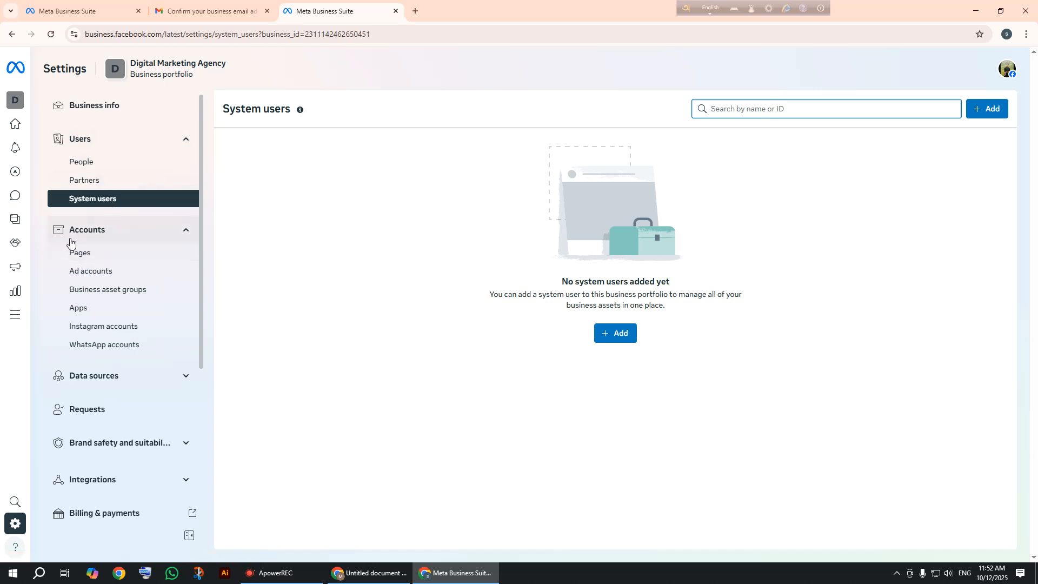
Show the portfolio's Accounts > Pages settings, which list no Pages.
click(108, 255)
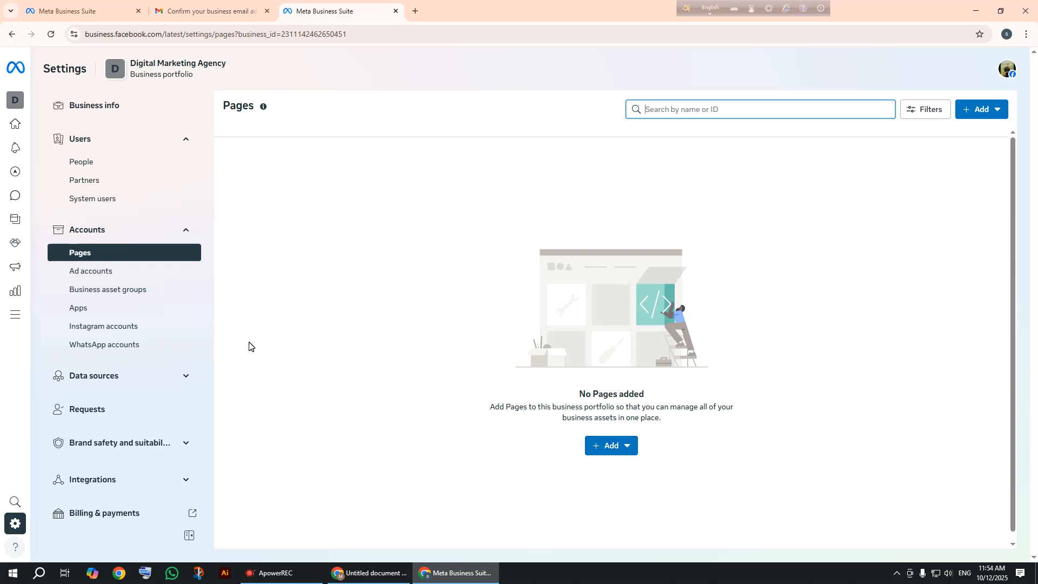
Show the portfolio's Accounts > Ad accounts settings, which list no ad accounts.
click(137, 273)
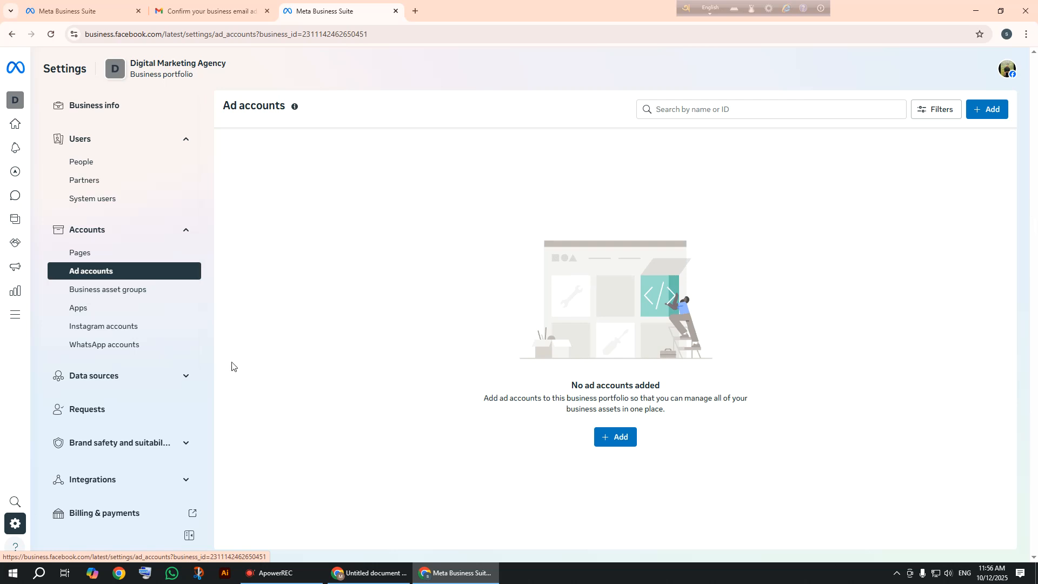
Back on Business info, scroll down and mark the ad account creation limit value of 1.
click(90, 118)
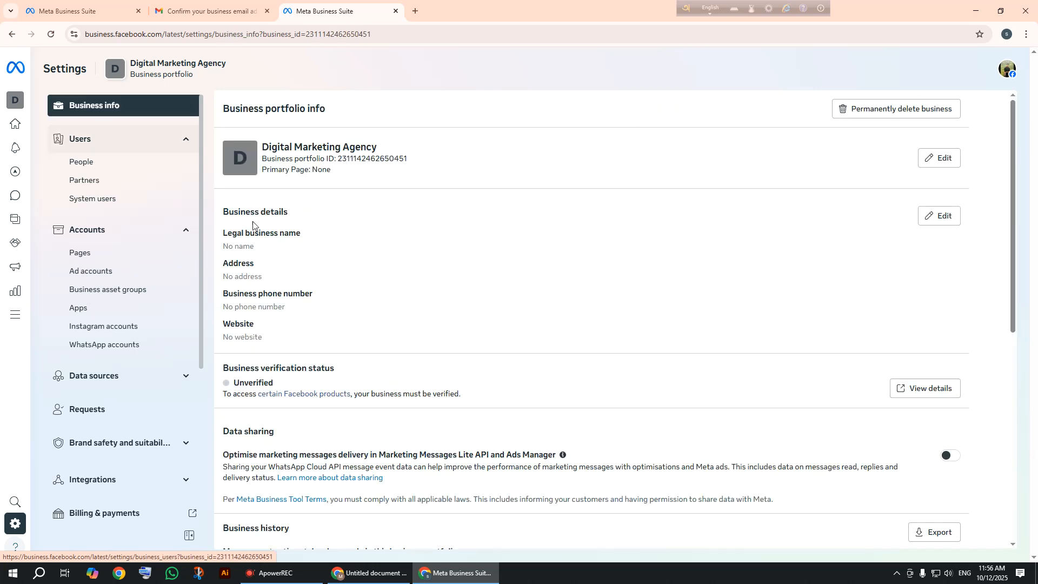
scroll(411, 427, down, 2)
scroll(352, 438, down, 1)
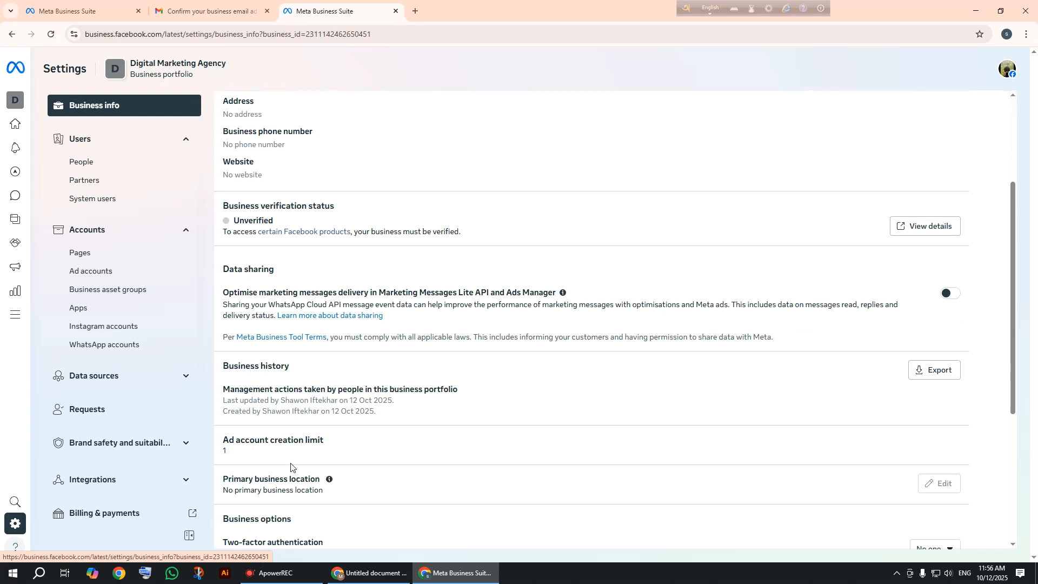
drag(231, 457, 210, 455)
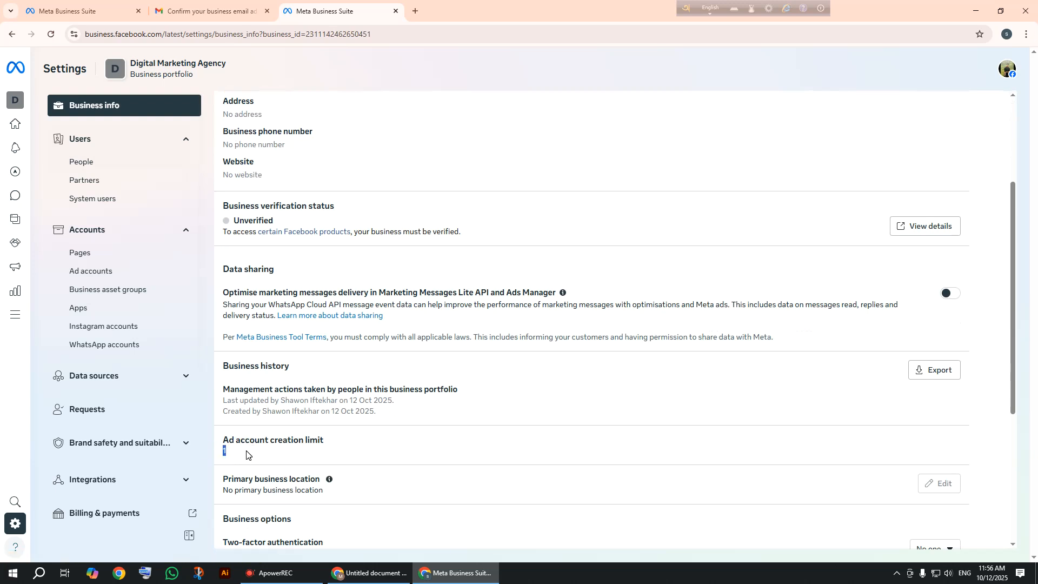
click(217, 453)
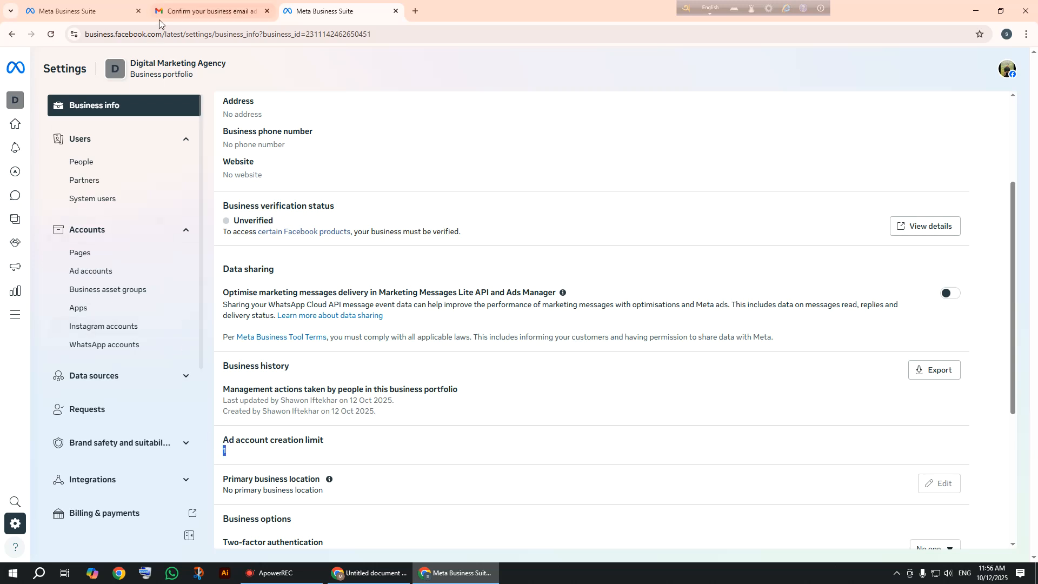
Return to the first Business Suite tab and view the portfolio's empty Business asset groups page.
click(93, 12)
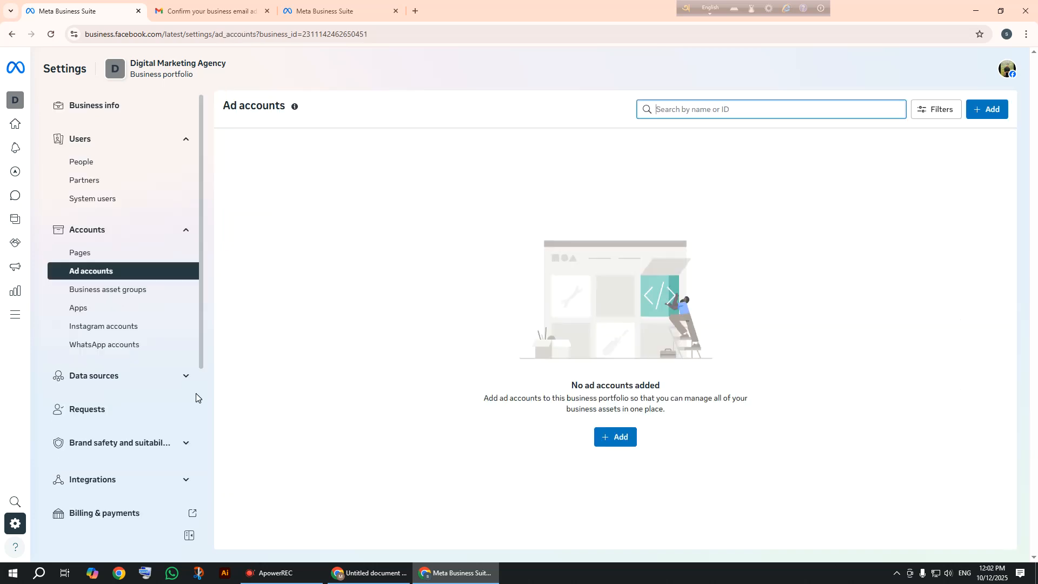
click(83, 290)
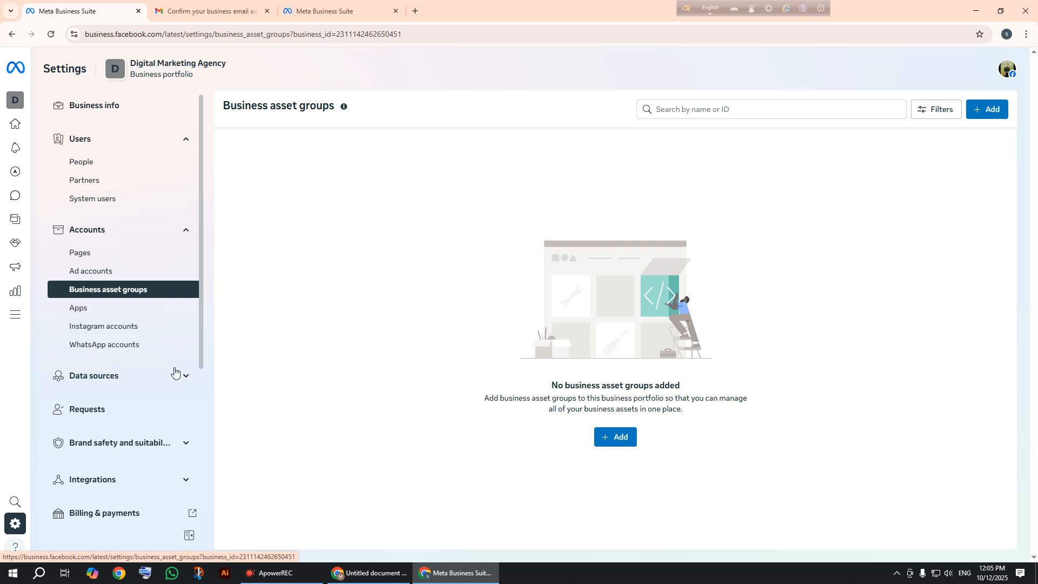
Show the Digital Marketing Agency portfolio's Apps settings page, which lists no apps.
click(102, 315)
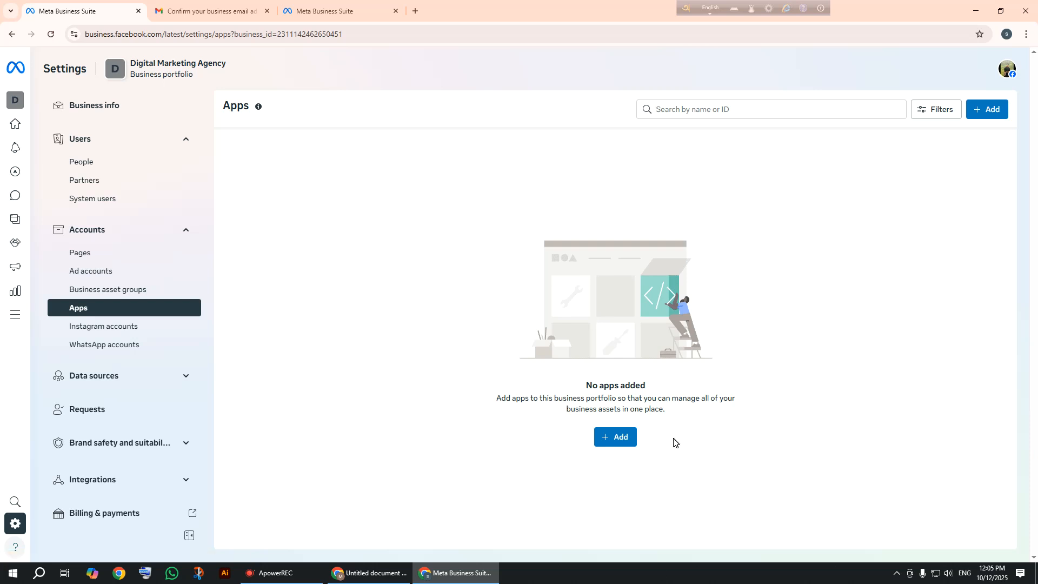
Review the Instagram accounts page, then the WhatsApp accounts page, both showing no accounts added.
click(135, 332)
click(133, 334)
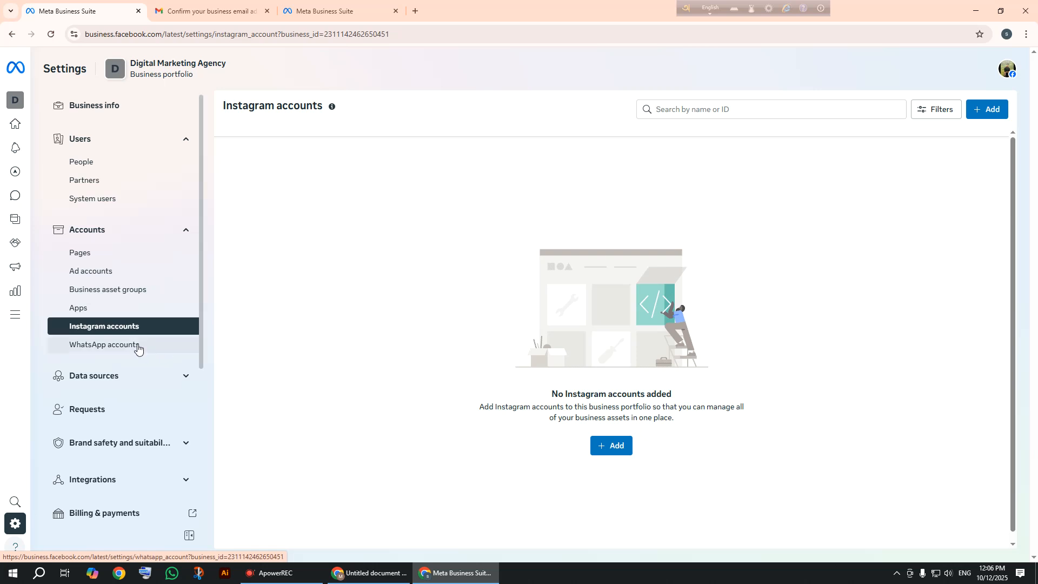
click(138, 347)
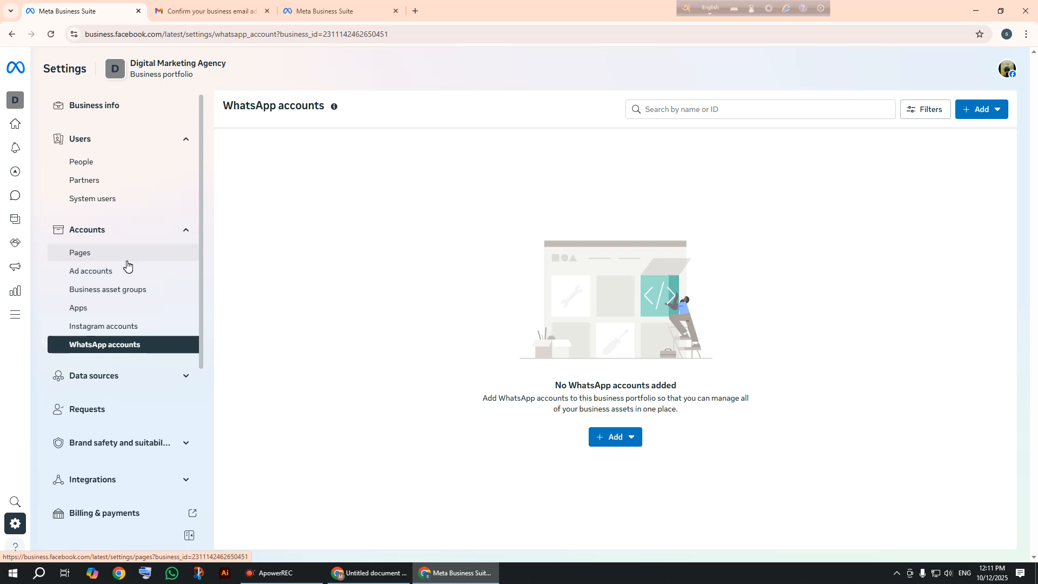
Expand Data sources in the Settings sidebar and select Datasets and pixels.
click(144, 385)
scroll(130, 371, down, 2)
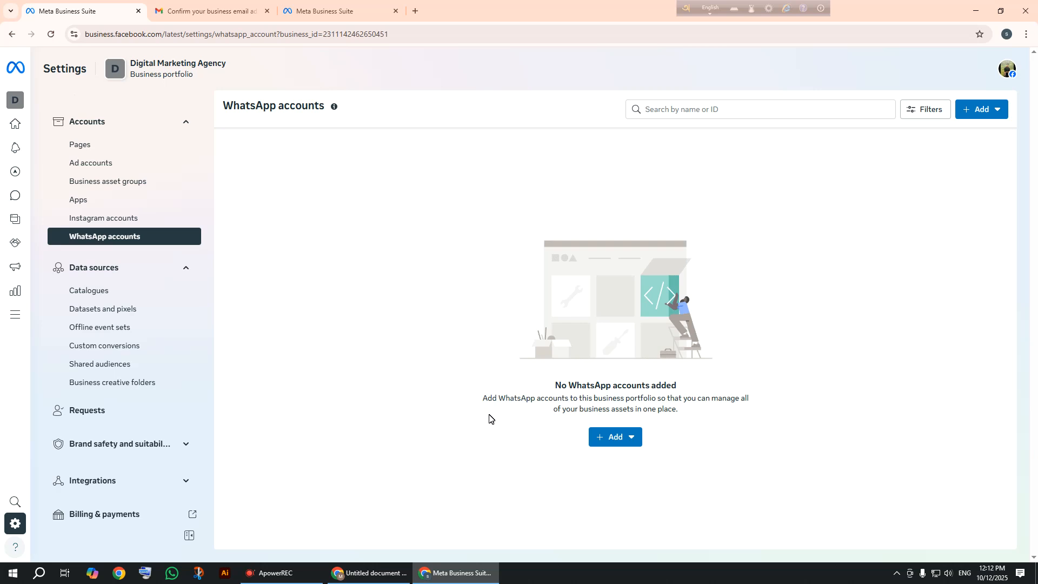
click(117, 318)
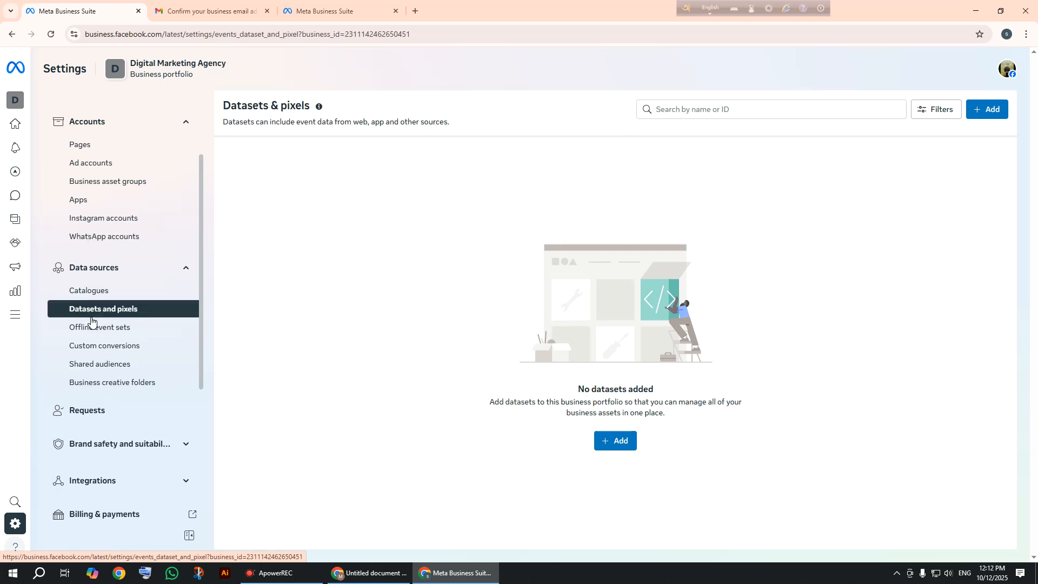
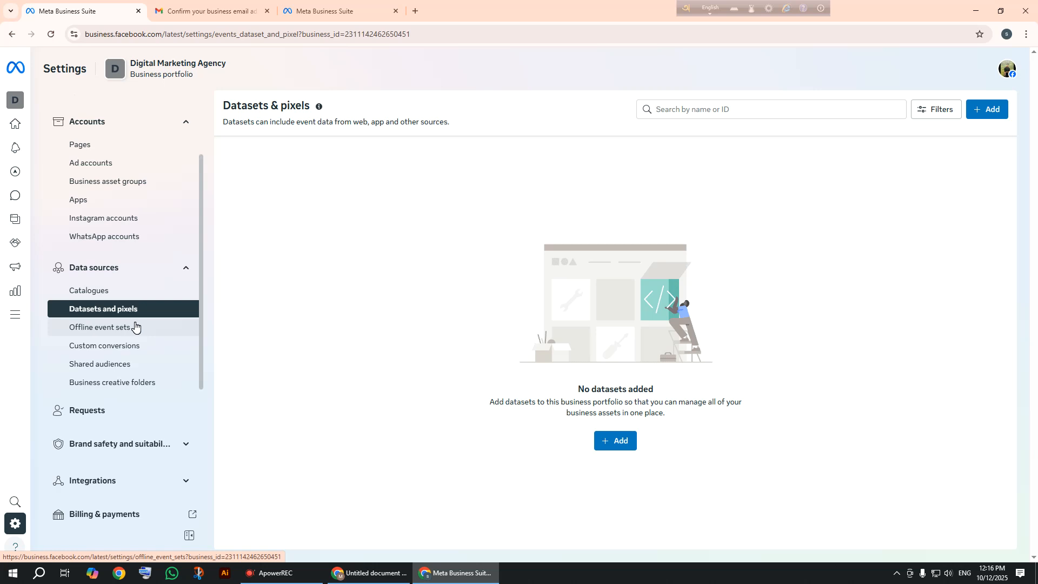
Open Offline event sets (none added yet) and expand Brand safety and suitability.
click(135, 327)
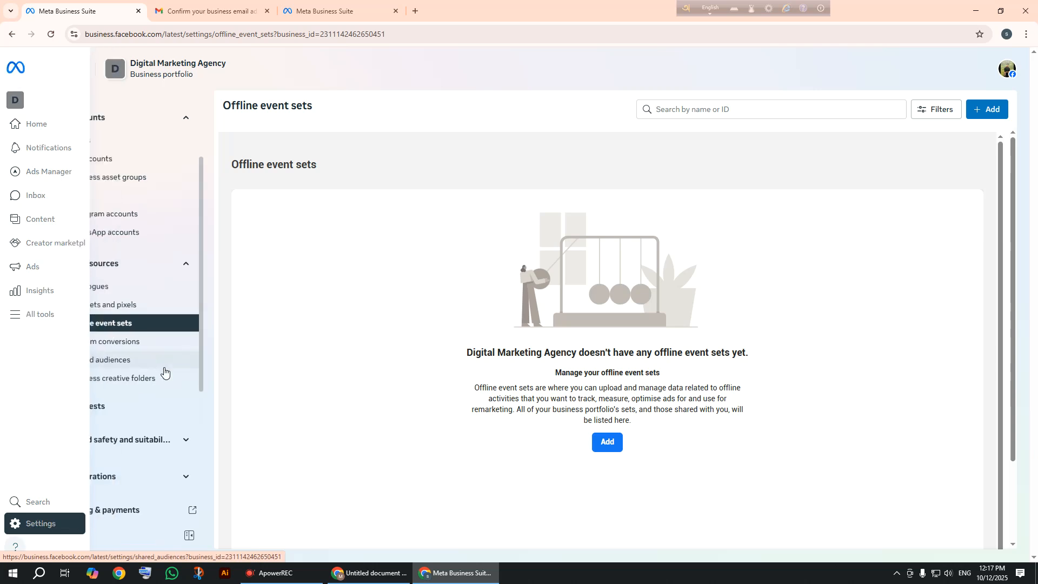
scroll(164, 371, down, 2)
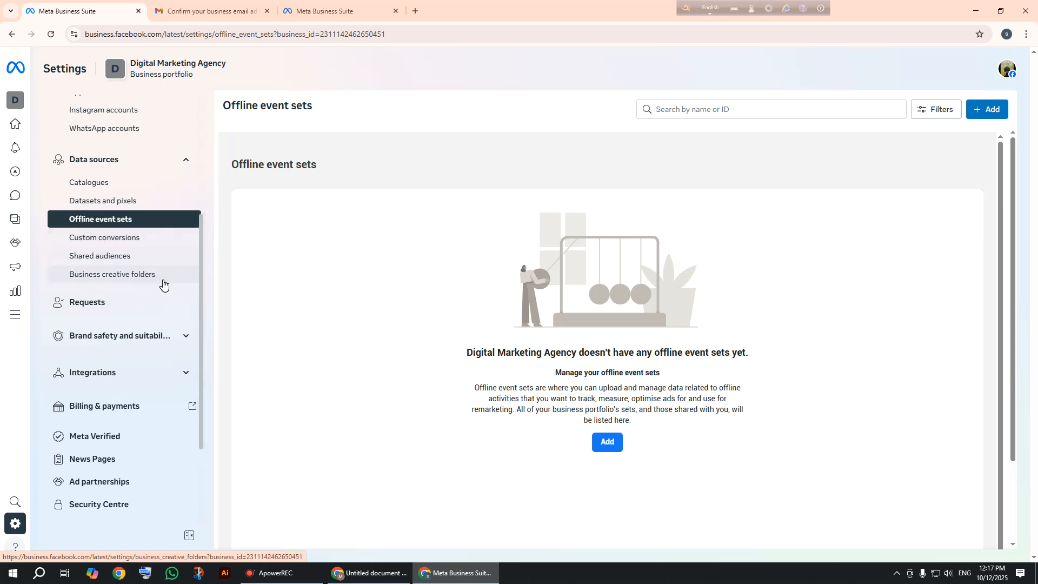
click(143, 344)
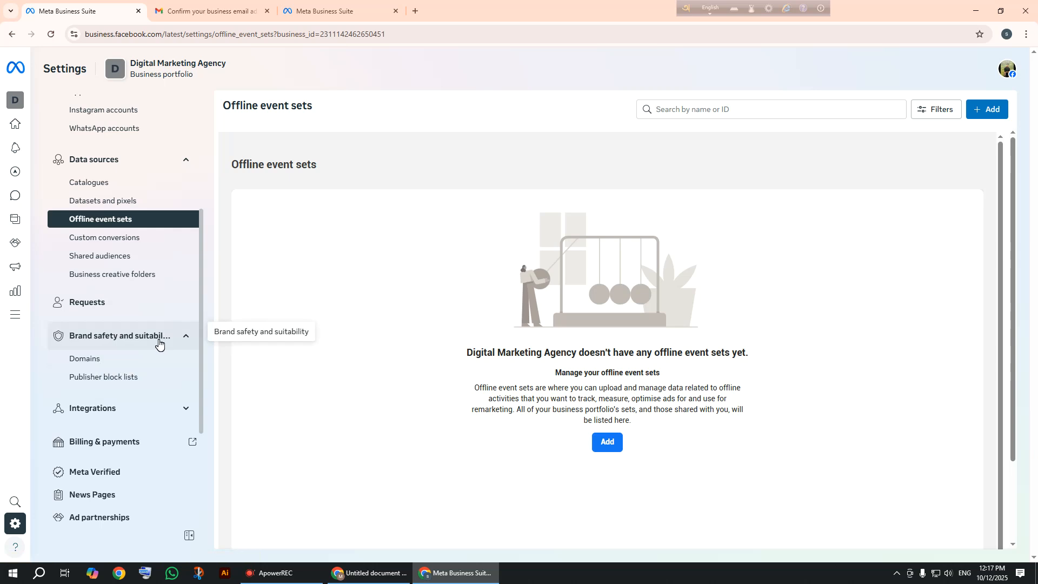
View the empty Domains page, then the empty Publisher block lists page.
click(87, 366)
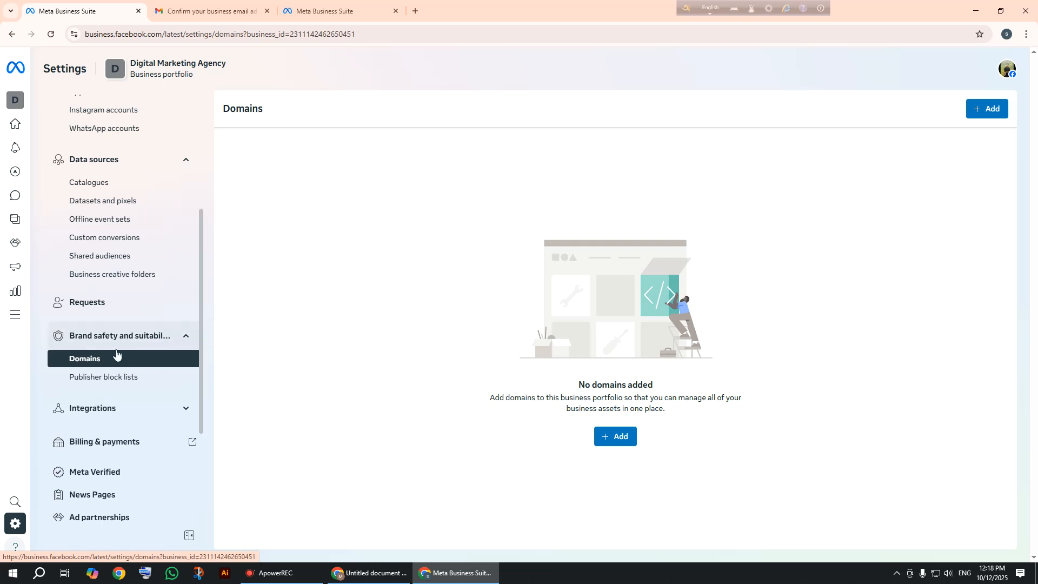
click(117, 381)
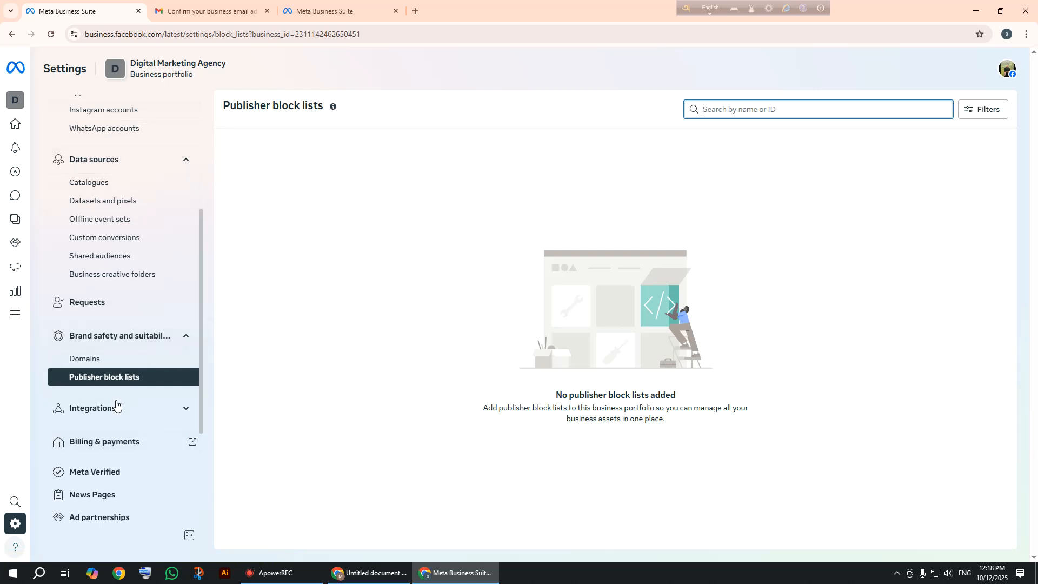
Expand Integrations in the sidebar to show Connected apps, Leads access and Conversation routing.
click(124, 410)
scroll(128, 412, down, 1)
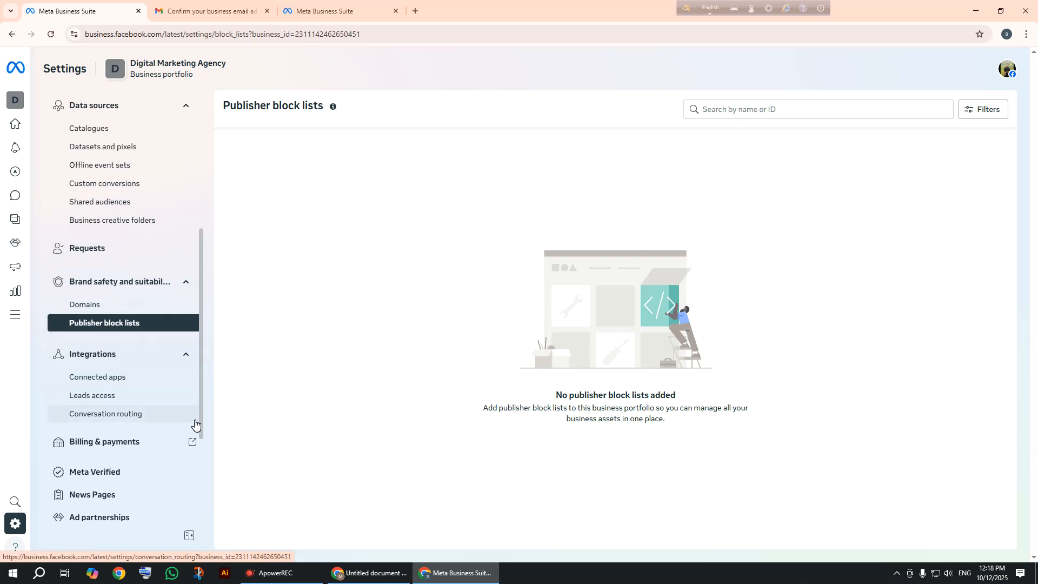
scroll(155, 409, down, 3)
scroll(154, 410, up, 3)
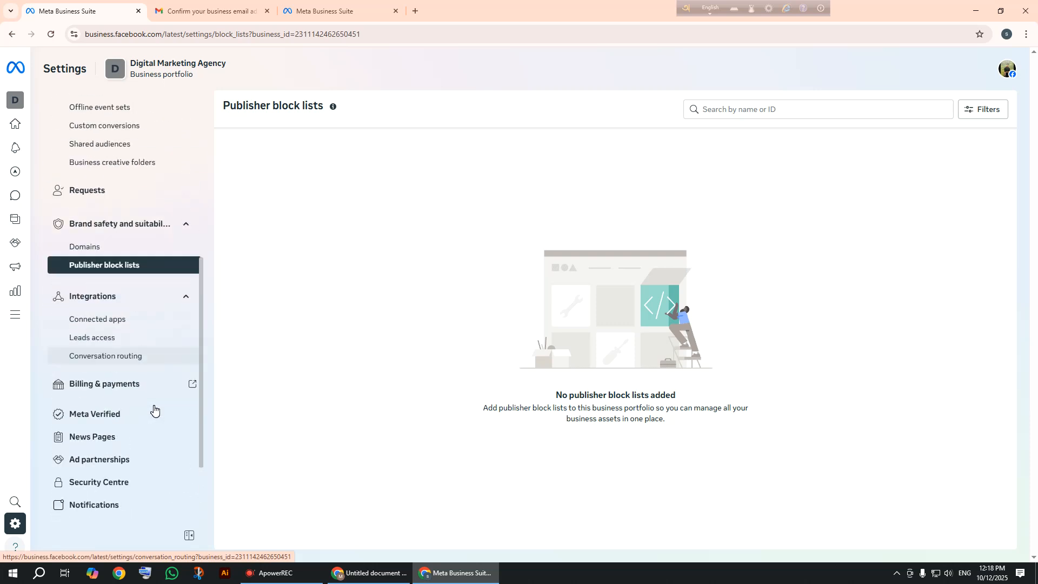
scroll(155, 409, up, 3)
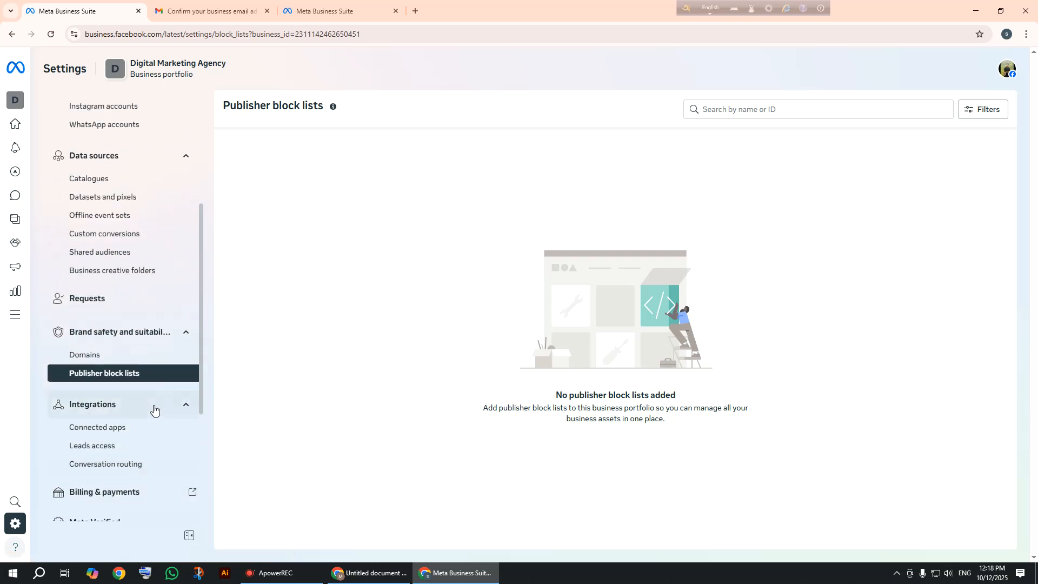
scroll(154, 410, up, 2)
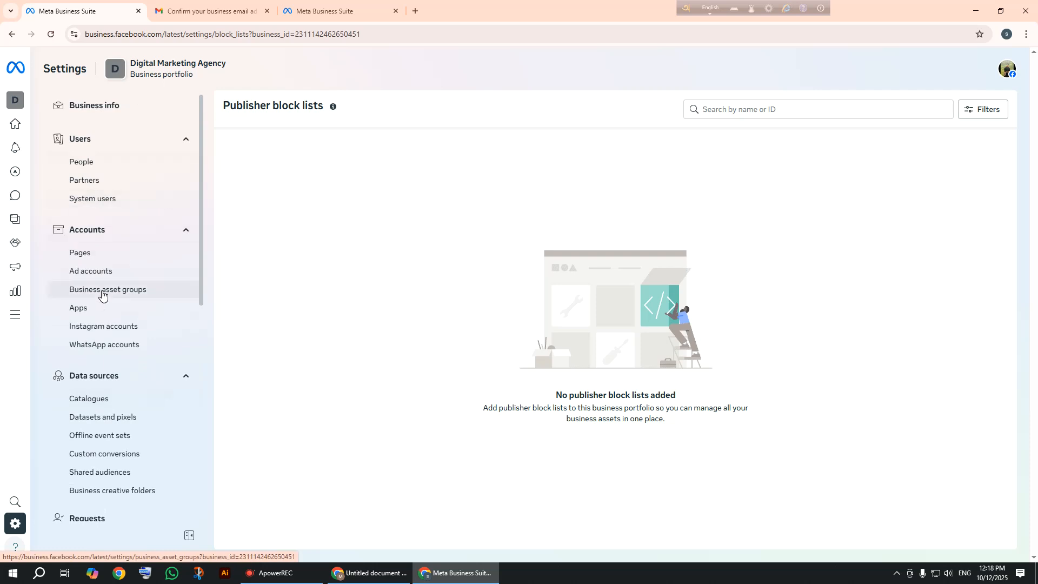
scroll(102, 294, down, 5)
scroll(101, 294, down, 1)
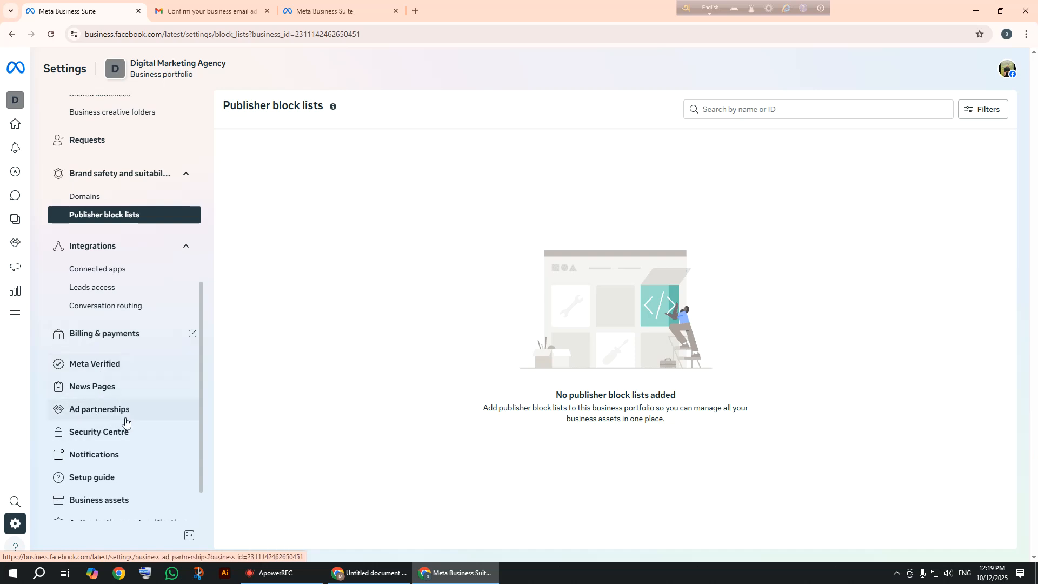
scroll(123, 415, down, 1)
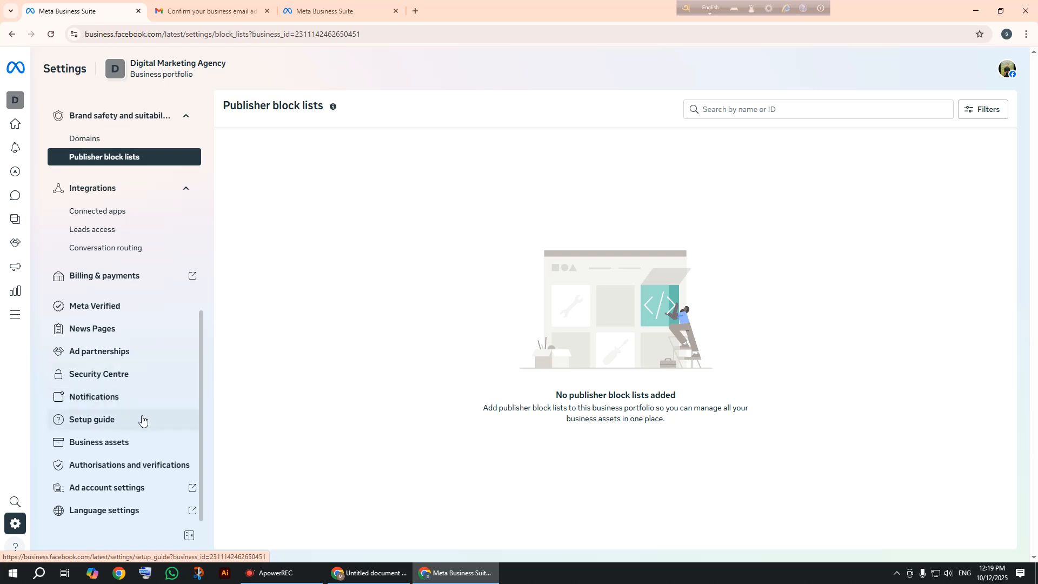
scroll(138, 503, up, 3)
mouse_move(14, 322)
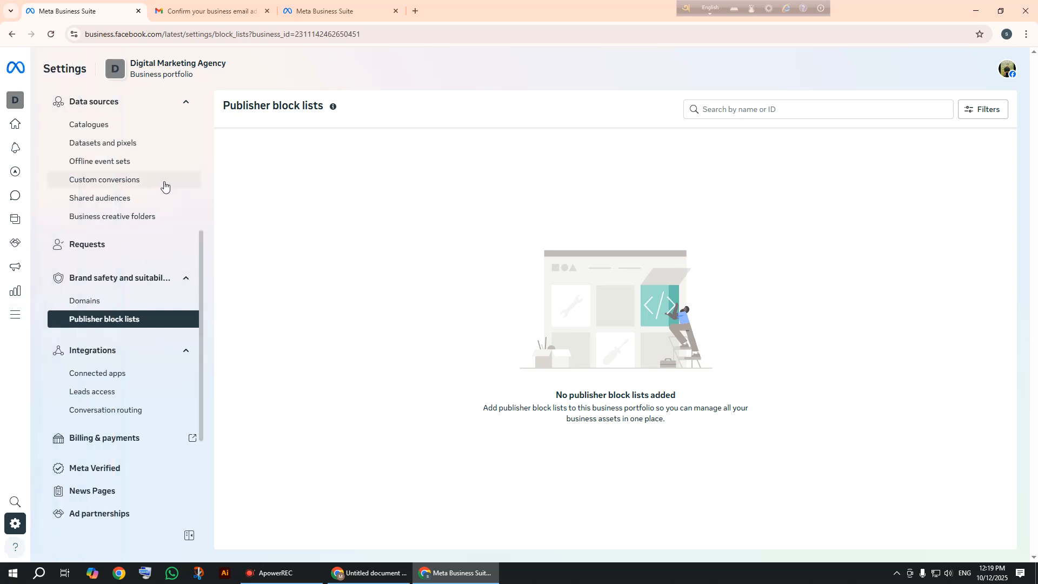
scroll(157, 187, up, 1)
scroll(154, 187, up, 4)
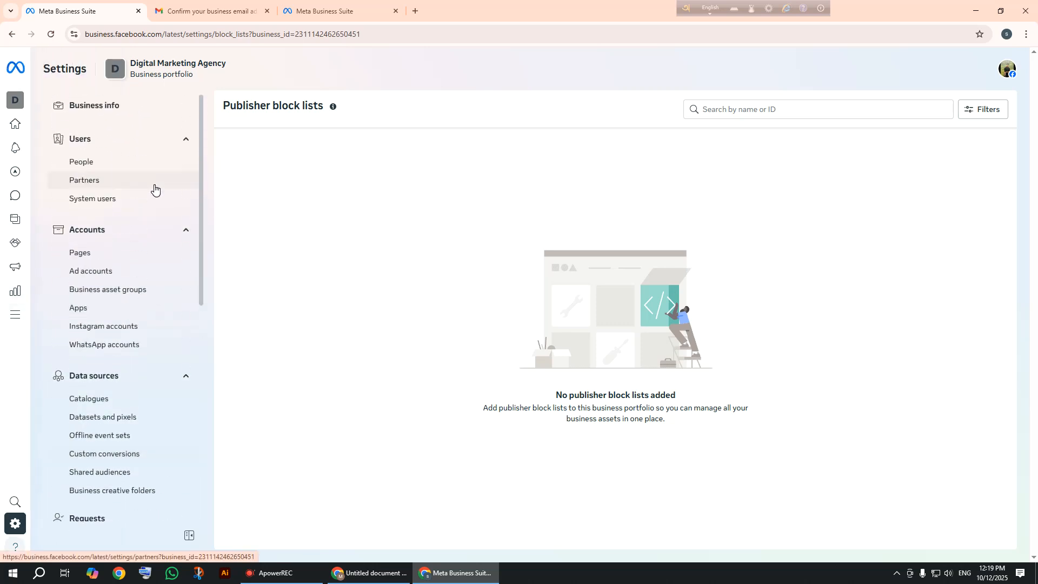
Check People, listing only the owner with full control, then Partners, which has none.
click(93, 160)
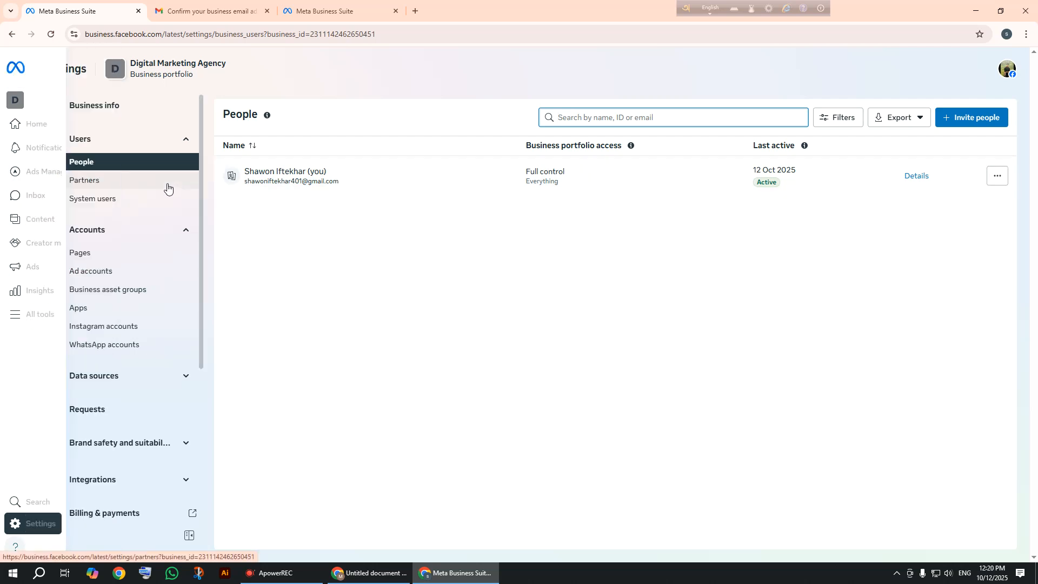
click(164, 184)
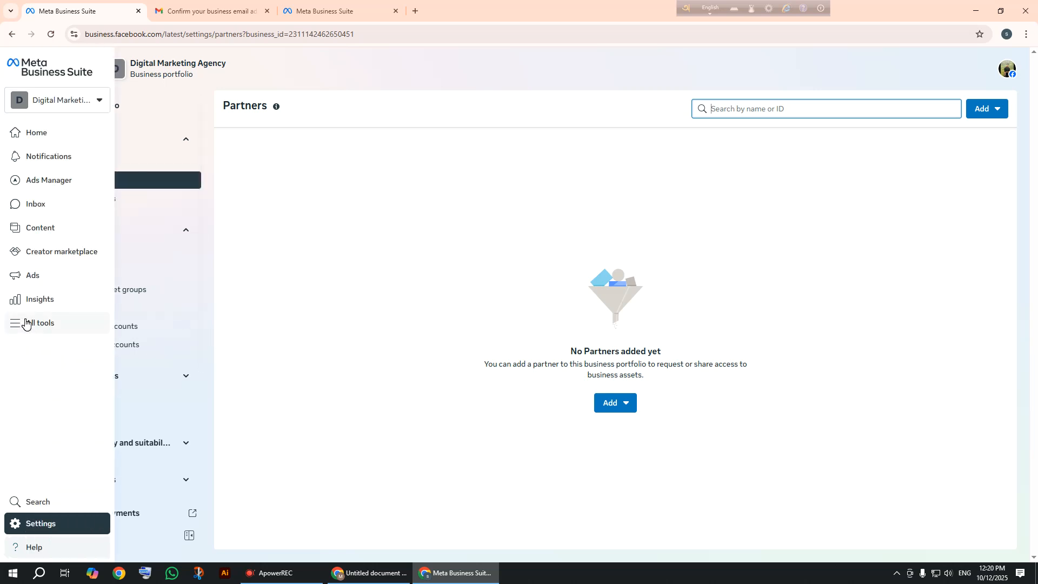
scroll(186, 219, down, 5)
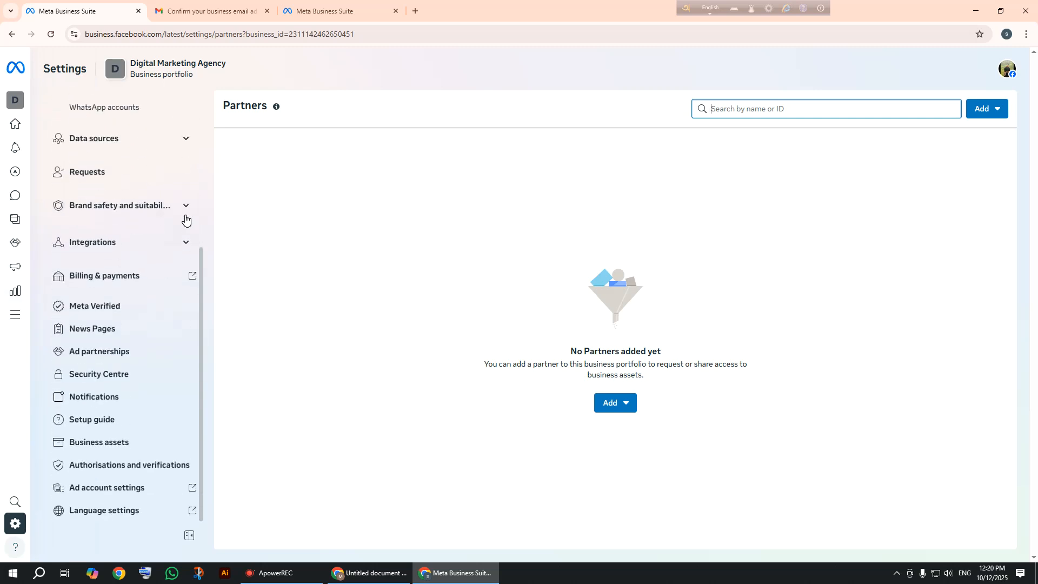
scroll(186, 218, up, 5)
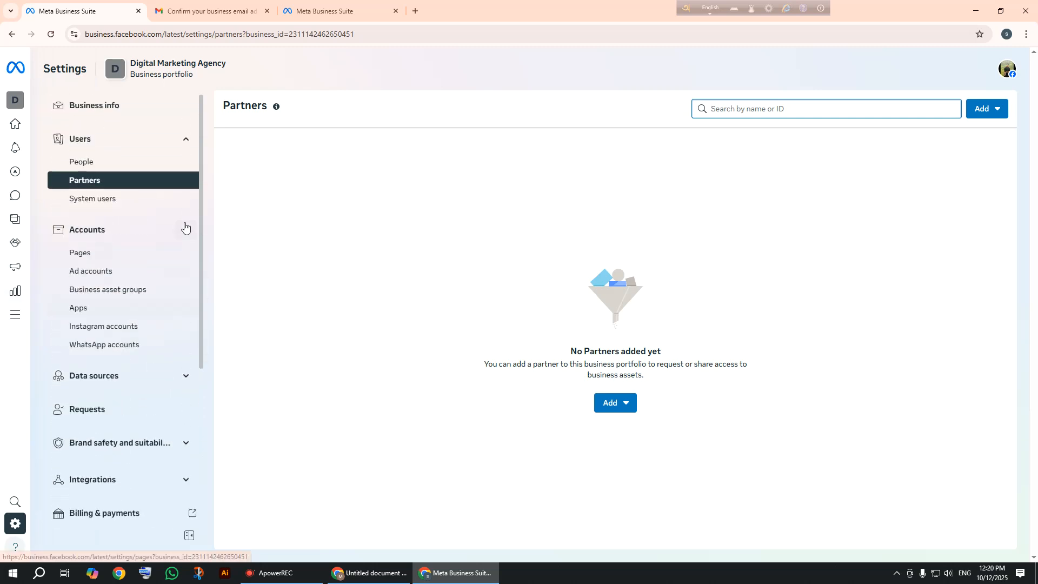
scroll(185, 224, down, 4)
scroll(185, 224, up, 3)
scroll(185, 223, down, 3)
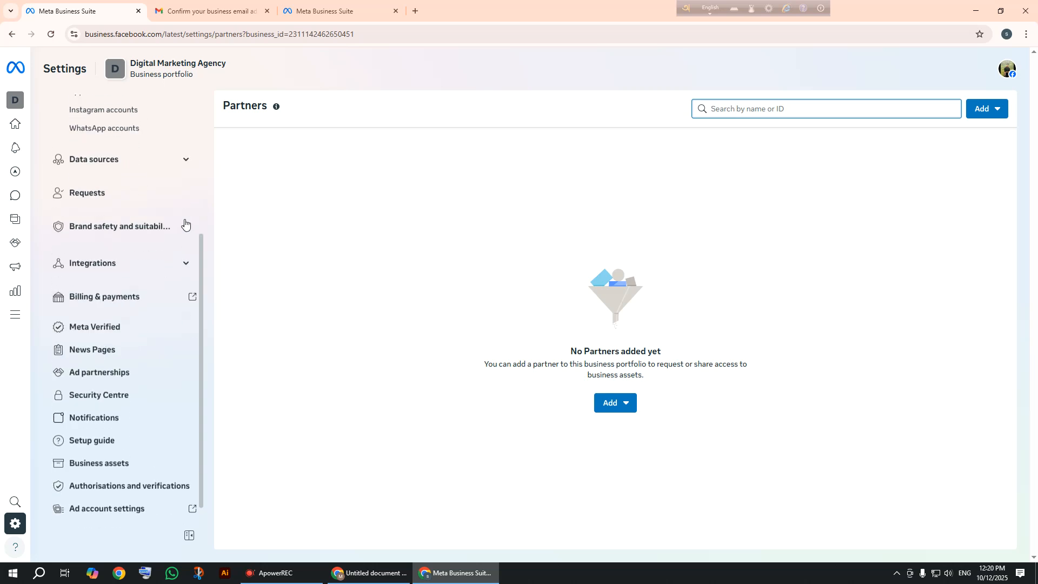
scroll(185, 224, up, 3)
mouse_move(35, 304)
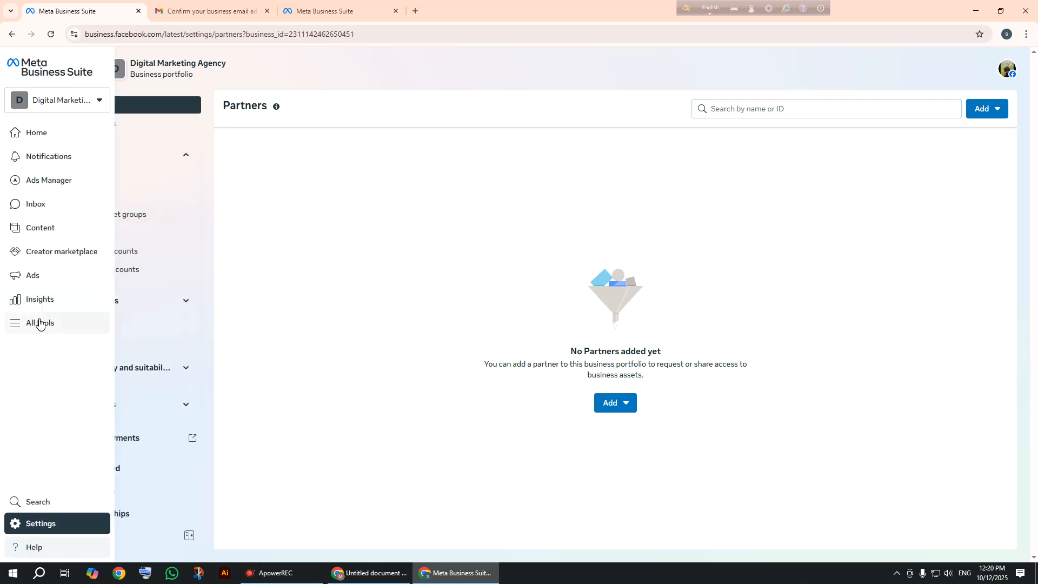
click(39, 323)
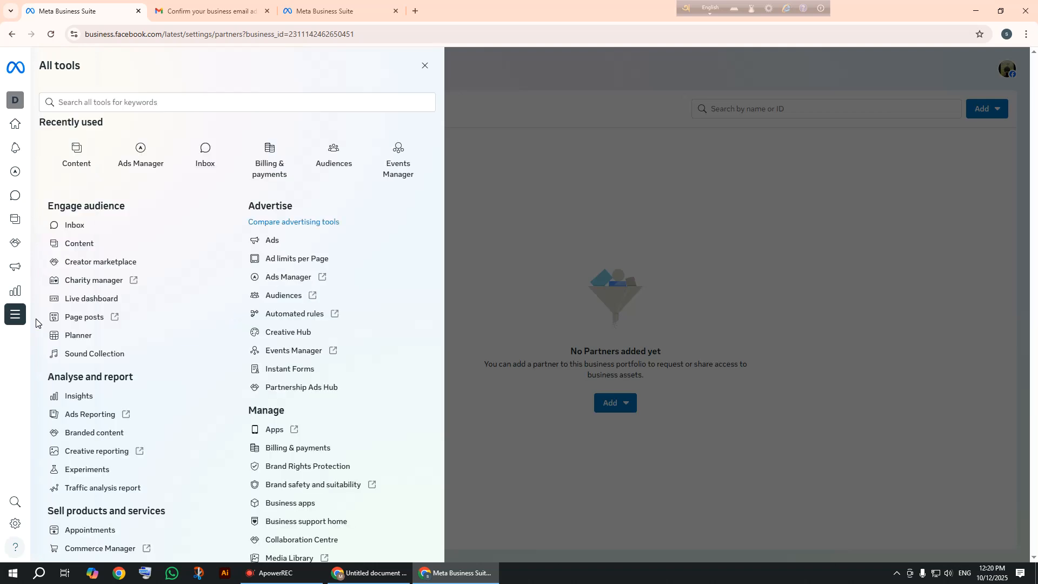
scroll(163, 237, down, 2)
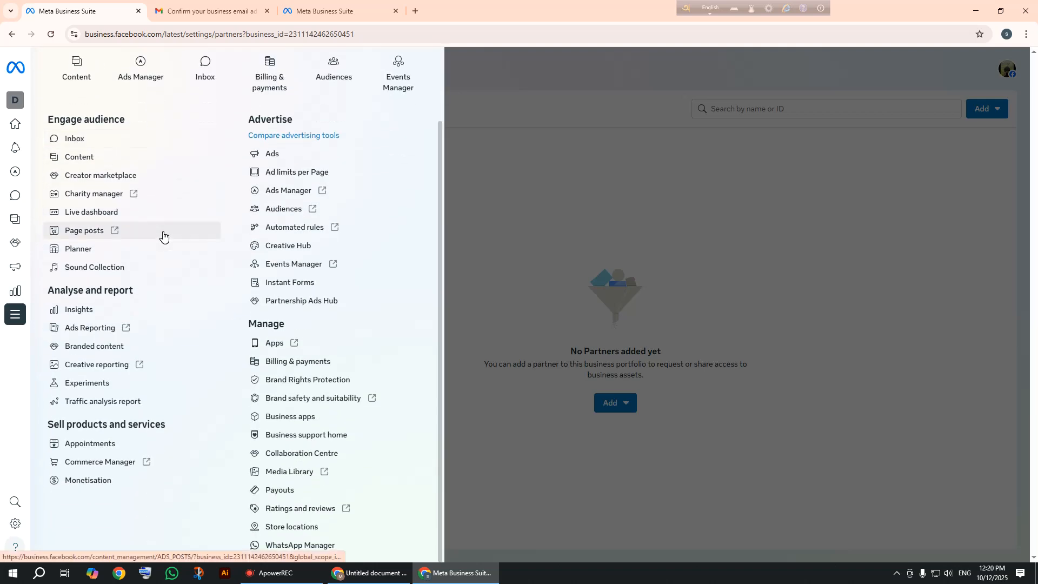
scroll(163, 237, up, 2)
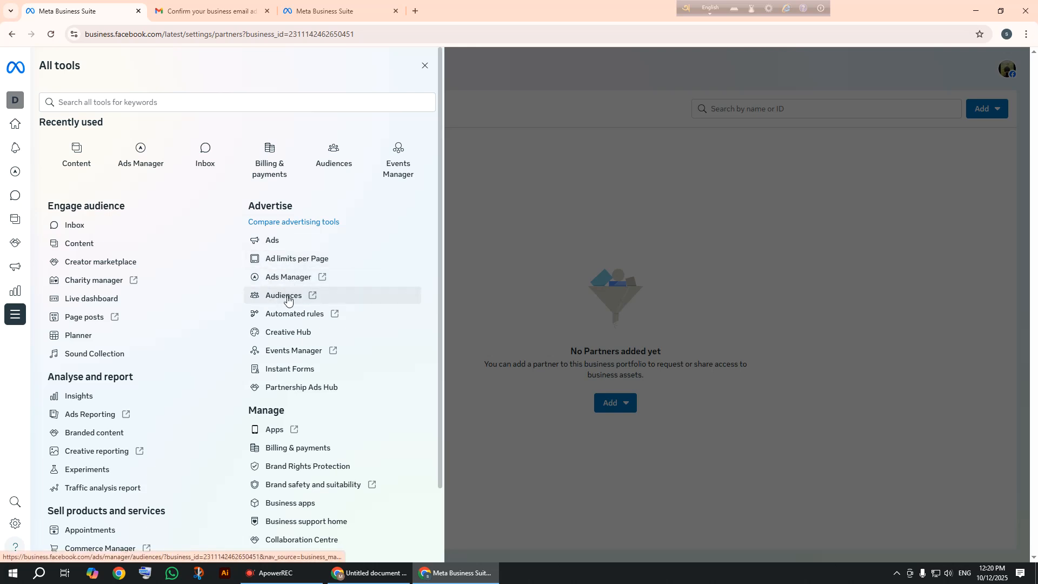
scroll(295, 338, down, 1)
scroll(294, 338, up, 1)
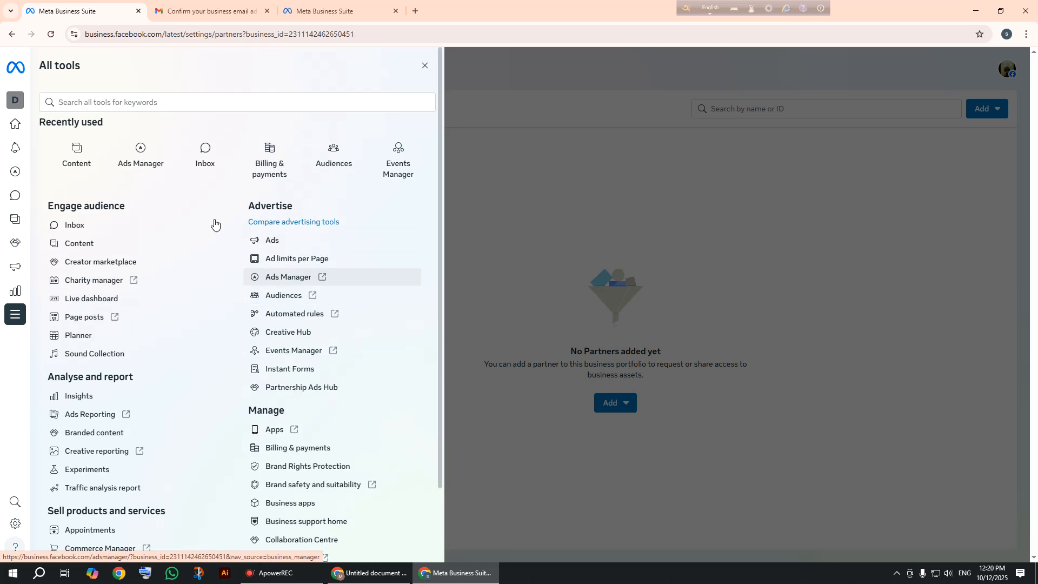
click(135, 103)
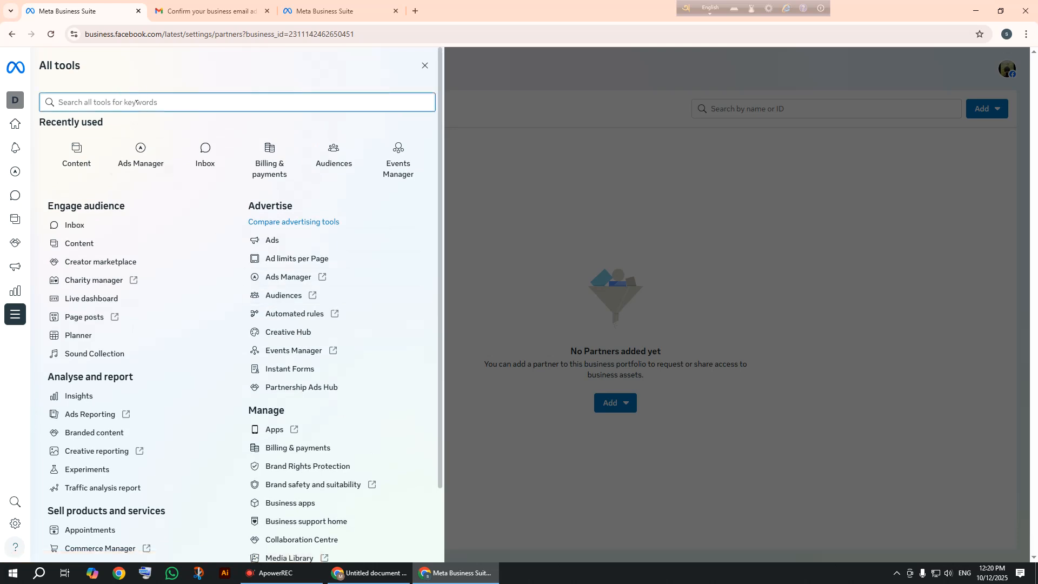
scroll(115, 231, down, 2)
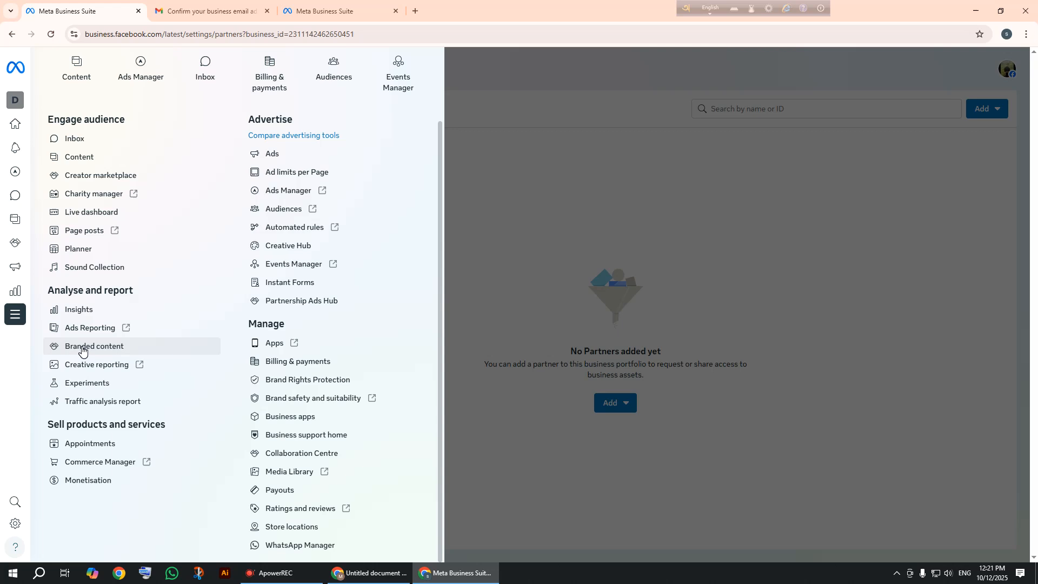
scroll(82, 350, up, 3)
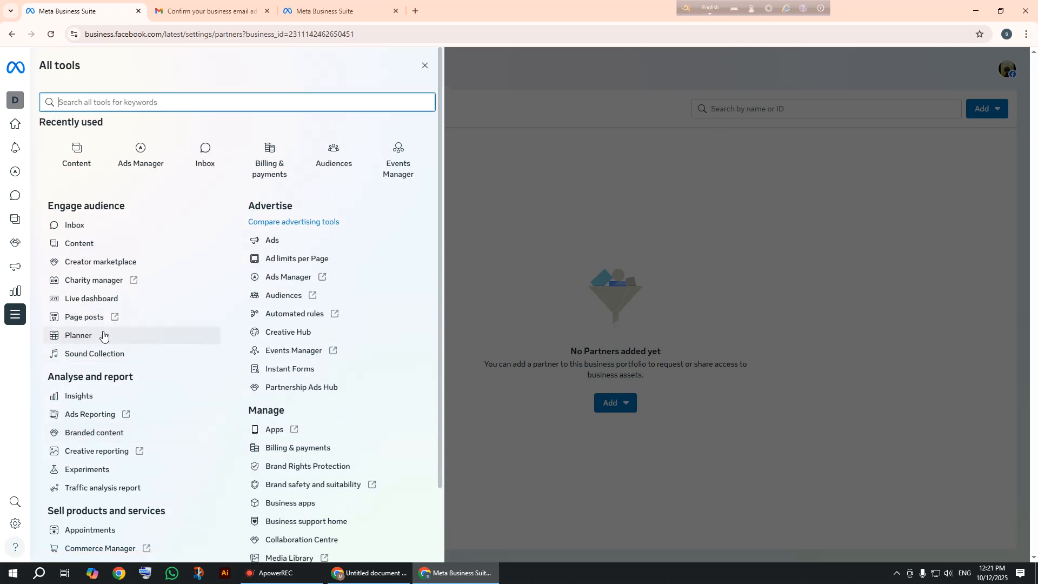
click(524, 303)
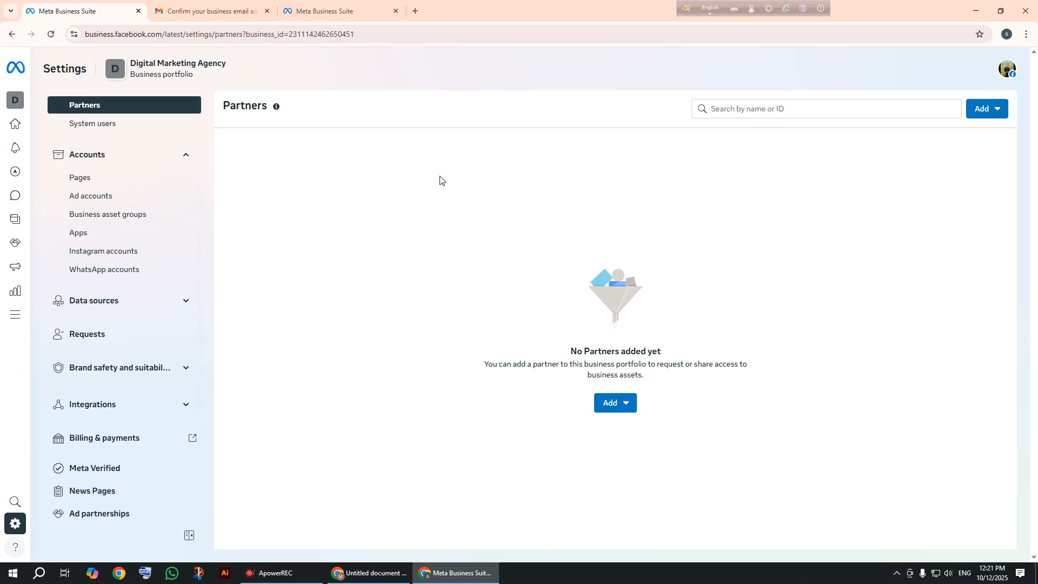
Open the portfolio's People list under Users, then switch to the Google Docs window.
scroll(185, 195, up, 2)
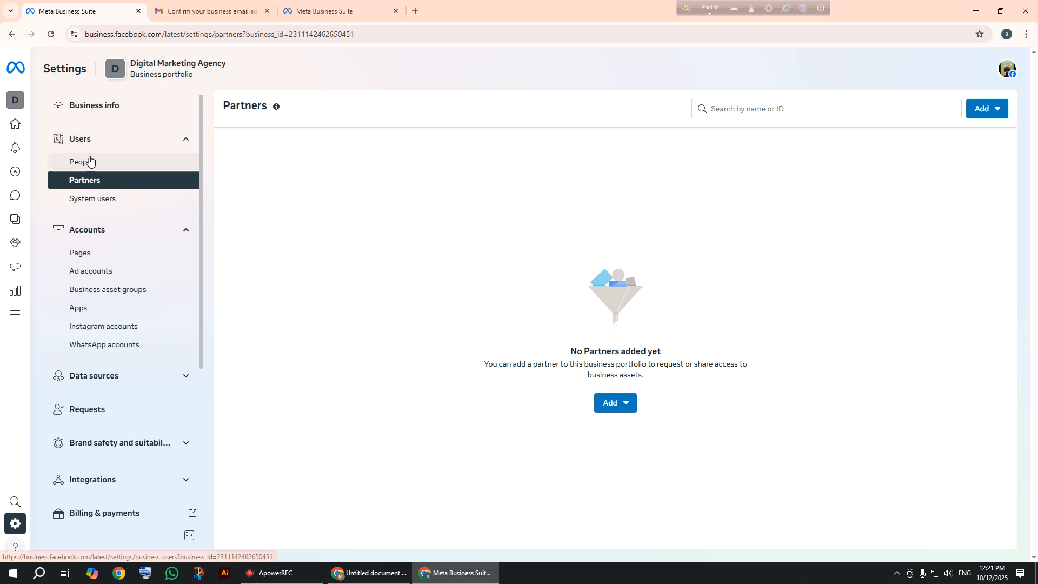
click(88, 158)
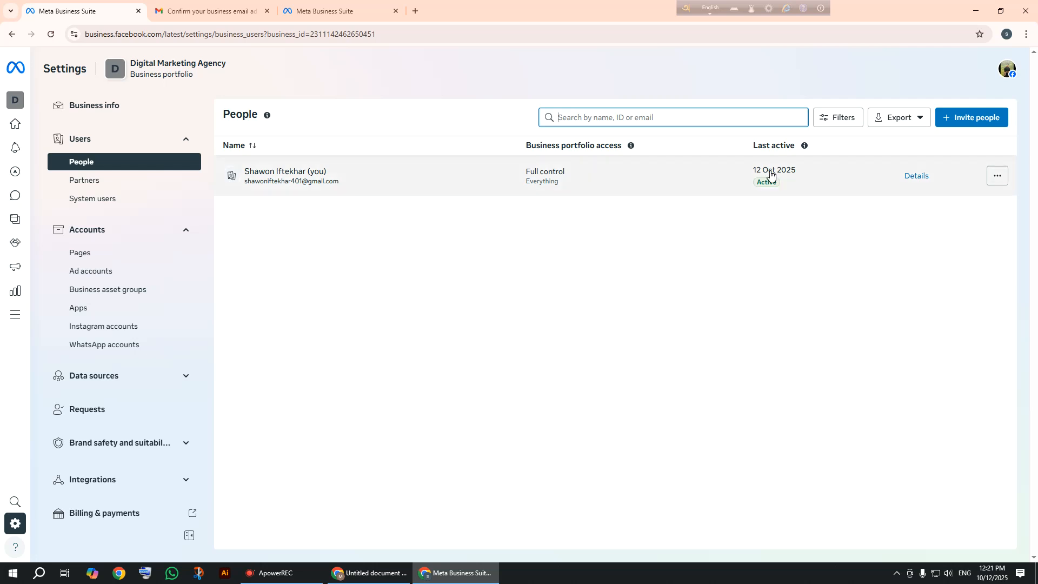
click(364, 575)
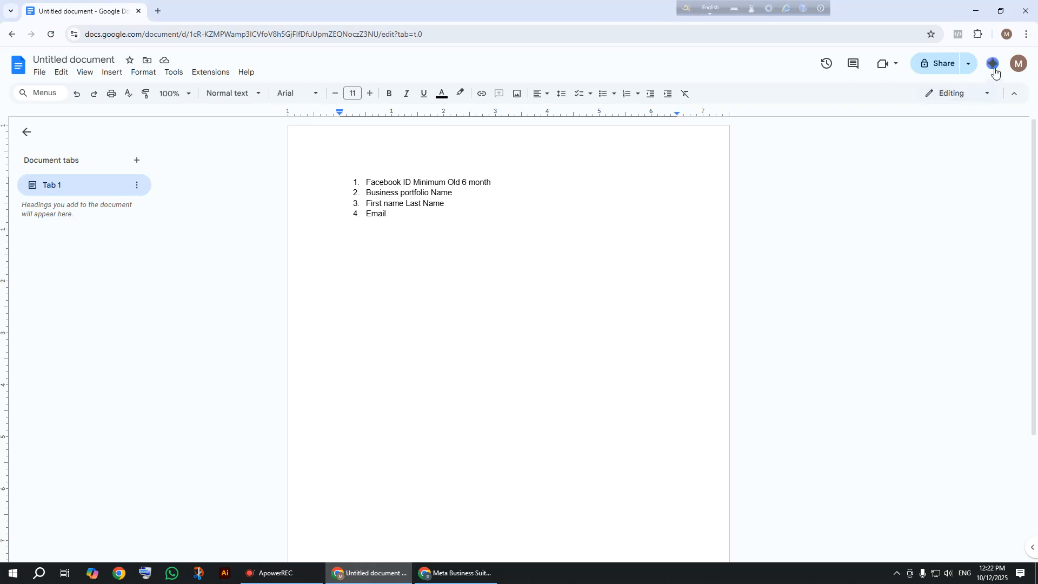
Copy the signed-in Google account's e-mail address and return to Meta Business Suite.
click(1019, 64)
drag(980, 101, 848, 97)
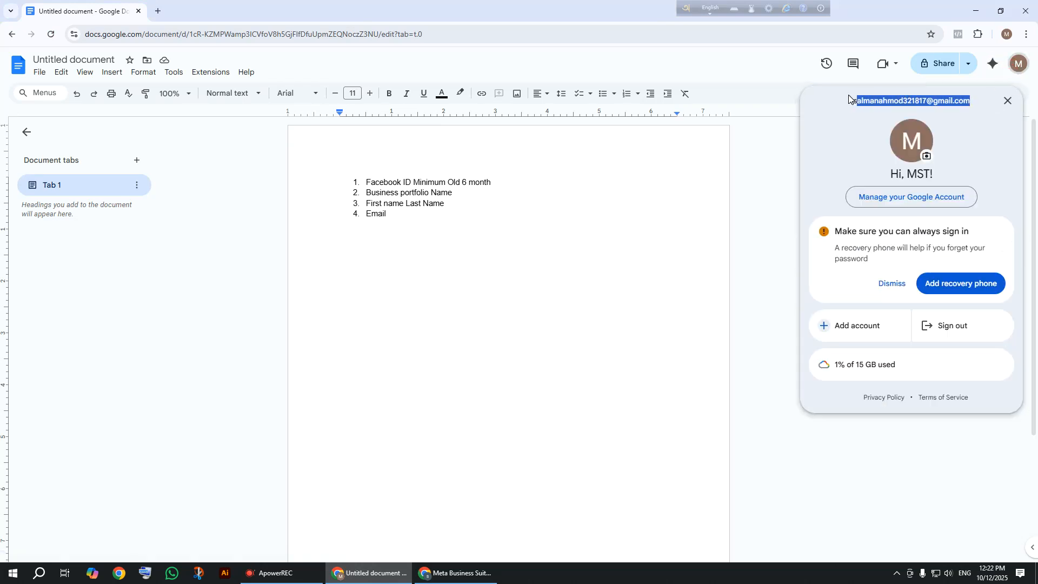
right_click(875, 99)
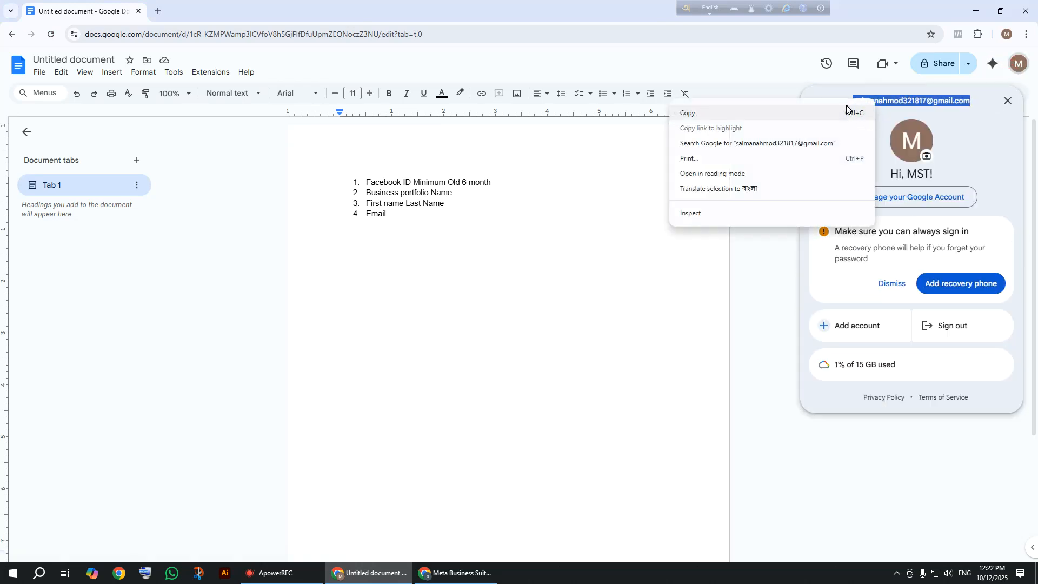
click(847, 112)
click(455, 573)
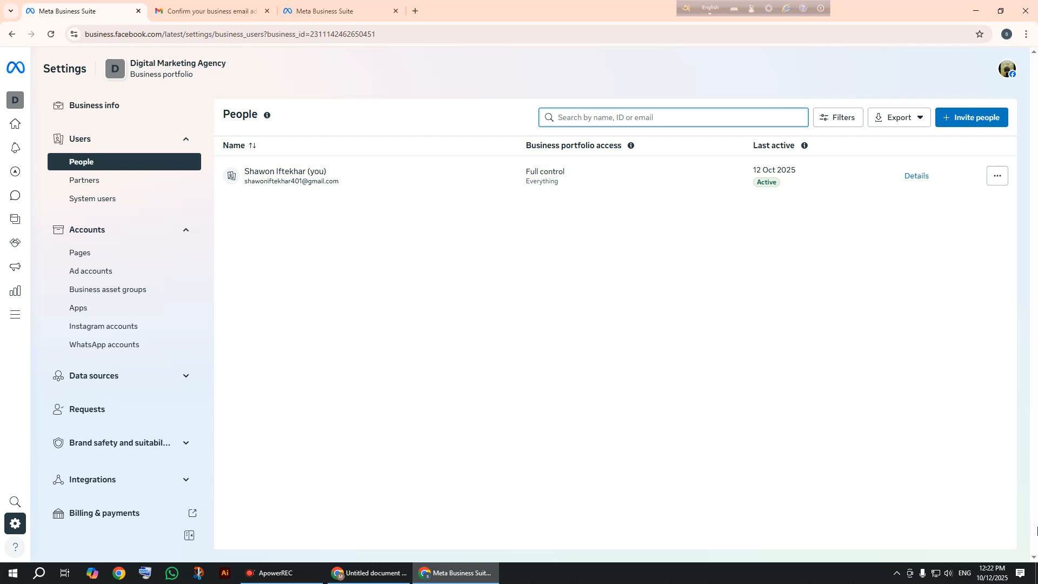
Open the Invite people dialog from the People page.
click(972, 538)
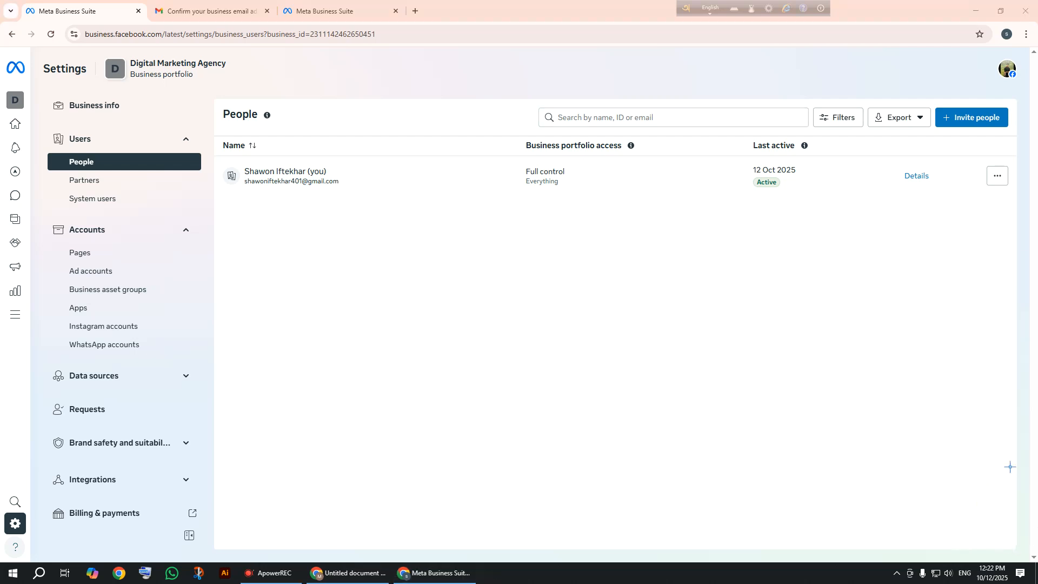
mouse_move(890, 319)
mouse_down()
mouse_move(920, 161)
mouse_move(963, 135)
mouse_up()
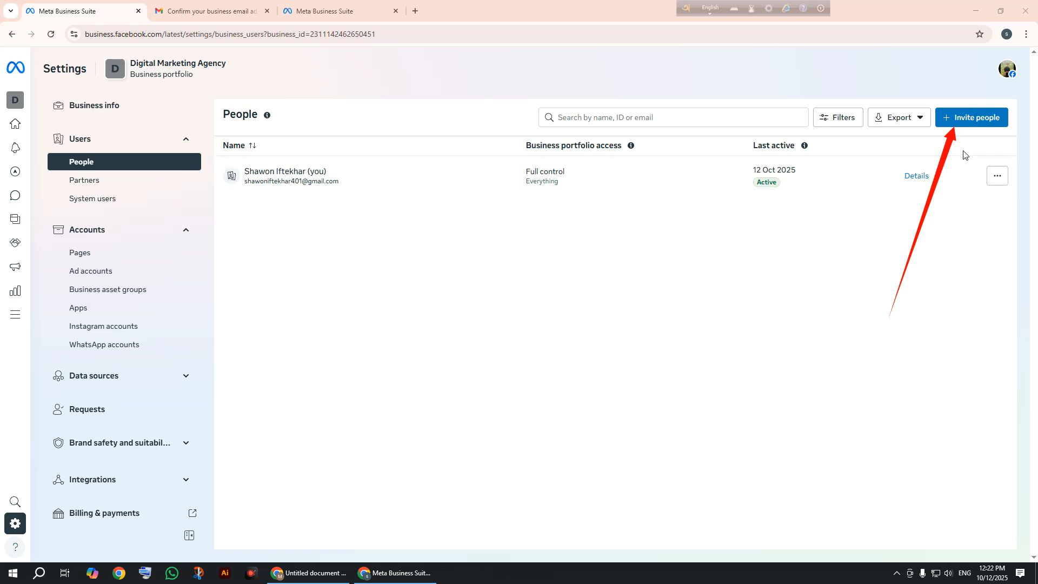
click(961, 125)
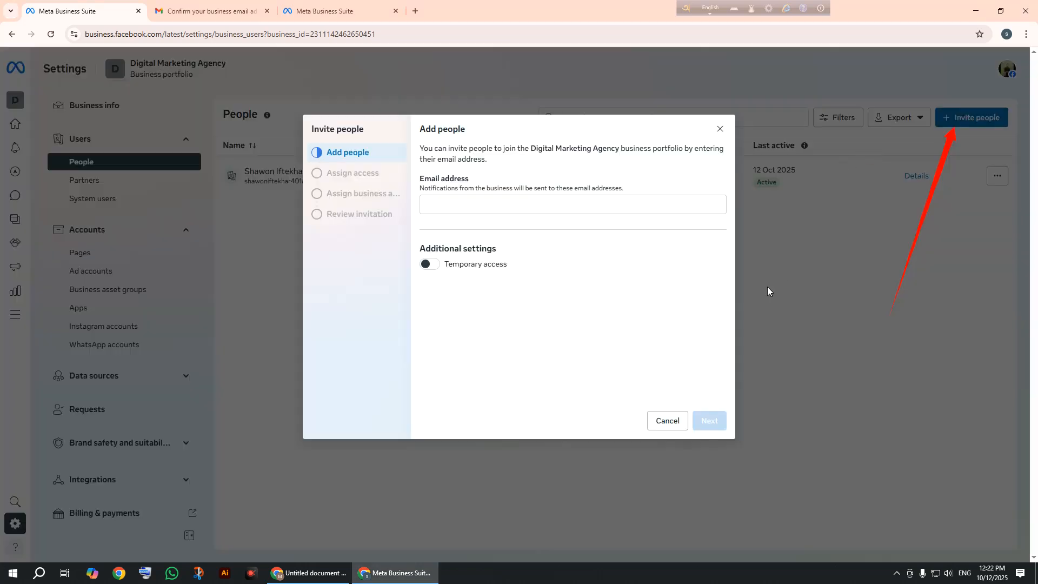
Paste the copied Google account e-mail into the Email address field and confirm it.
click(489, 206)
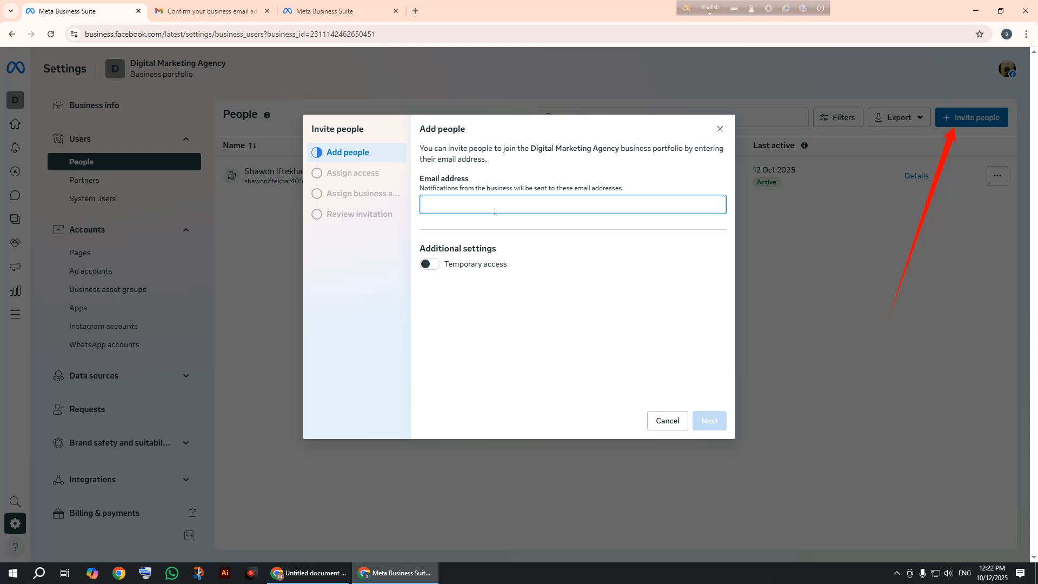
right_click(490, 206)
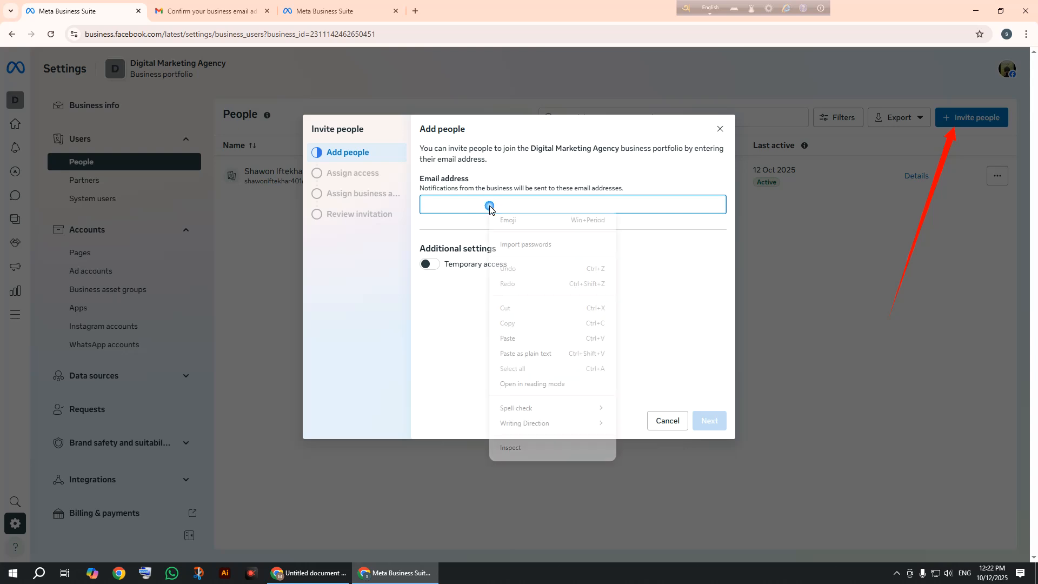
click(550, 338)
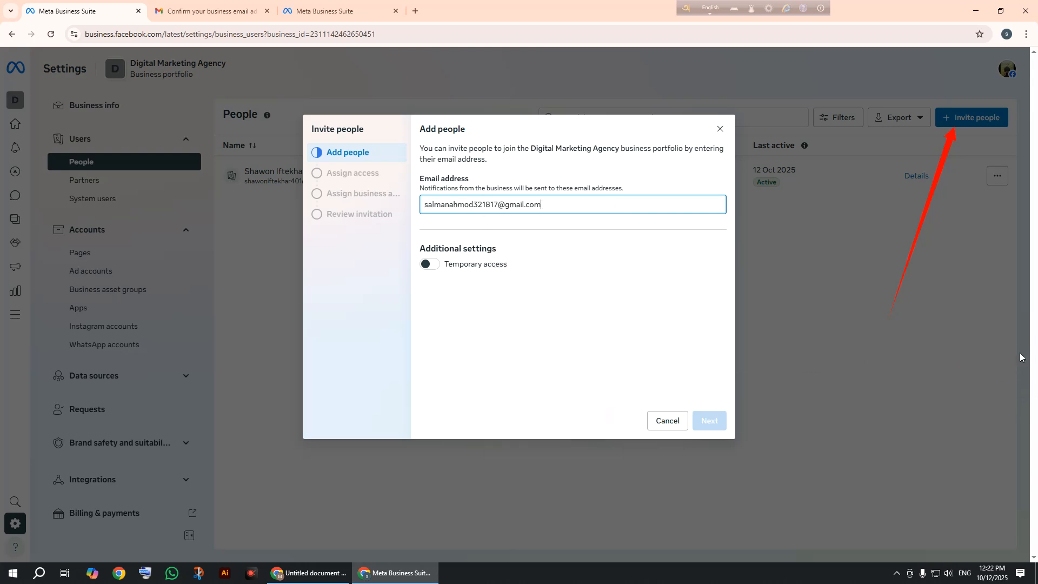
mouse_move(961, 280)
mouse_down()
mouse_move(765, 272)
mouse_move(596, 232)
mouse_move(573, 214)
mouse_up()
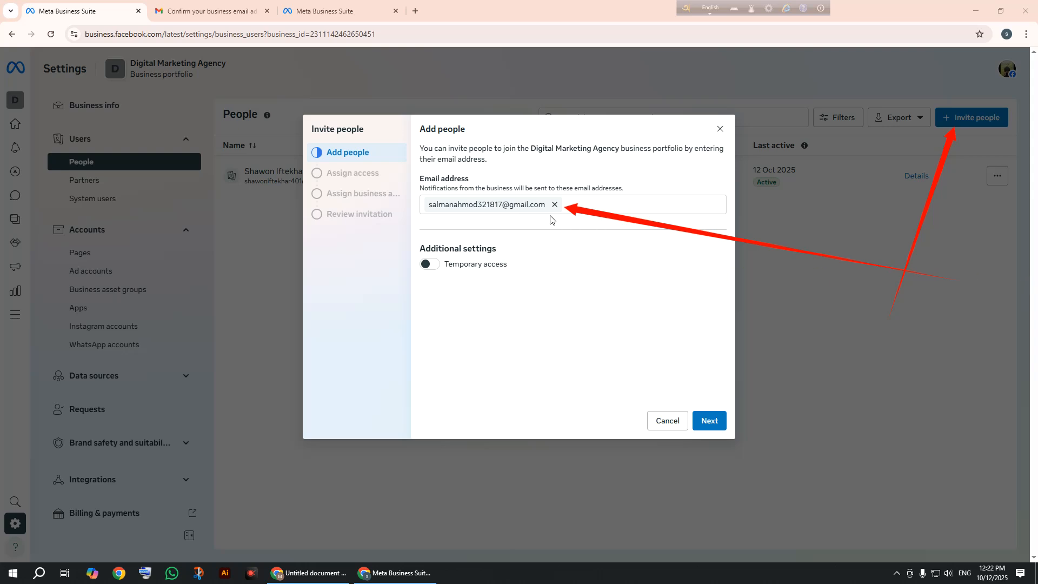
click(554, 205)
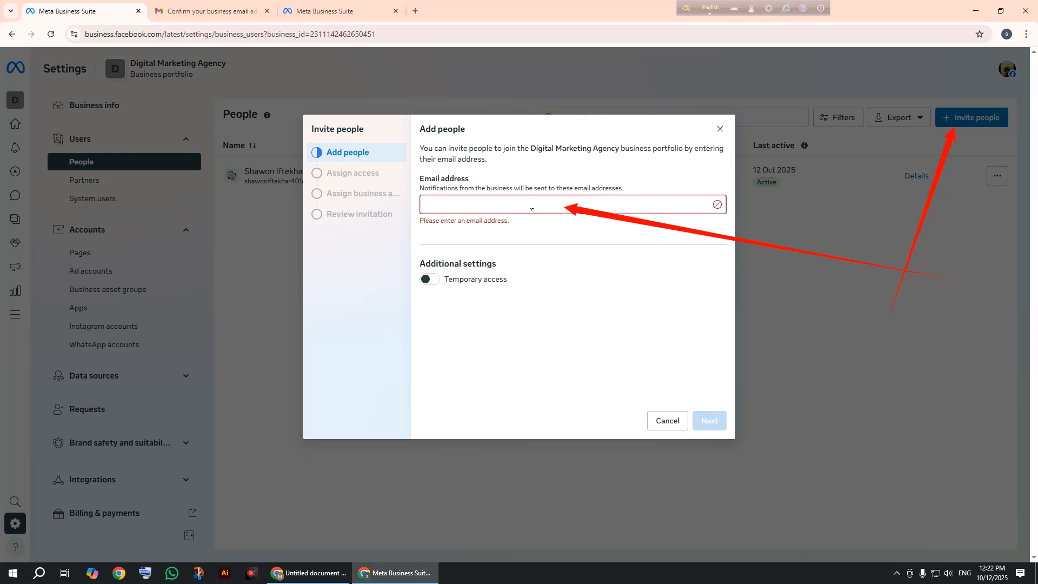
right_click(543, 211)
click(547, 337)
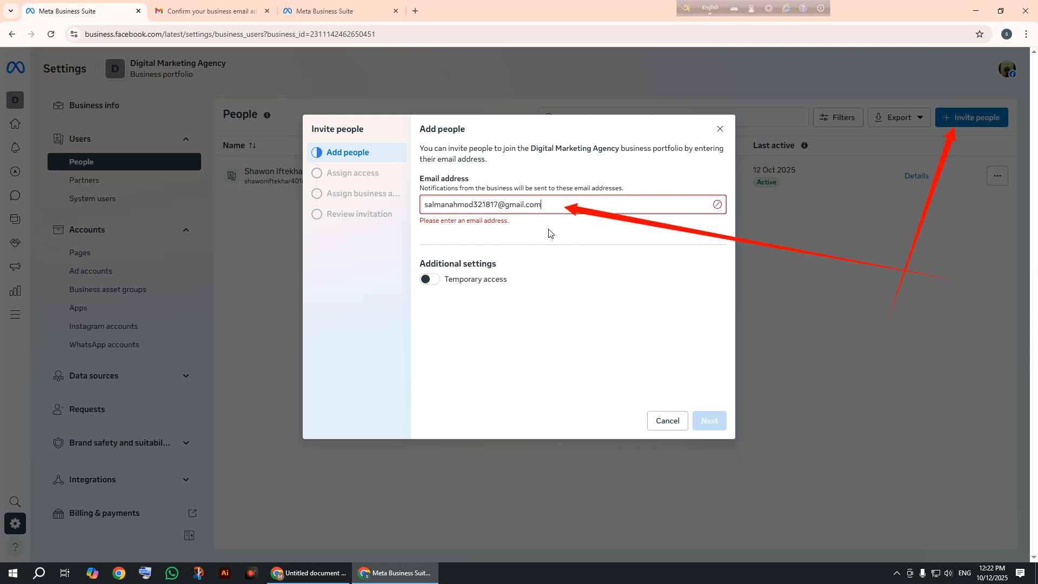
key(Return)
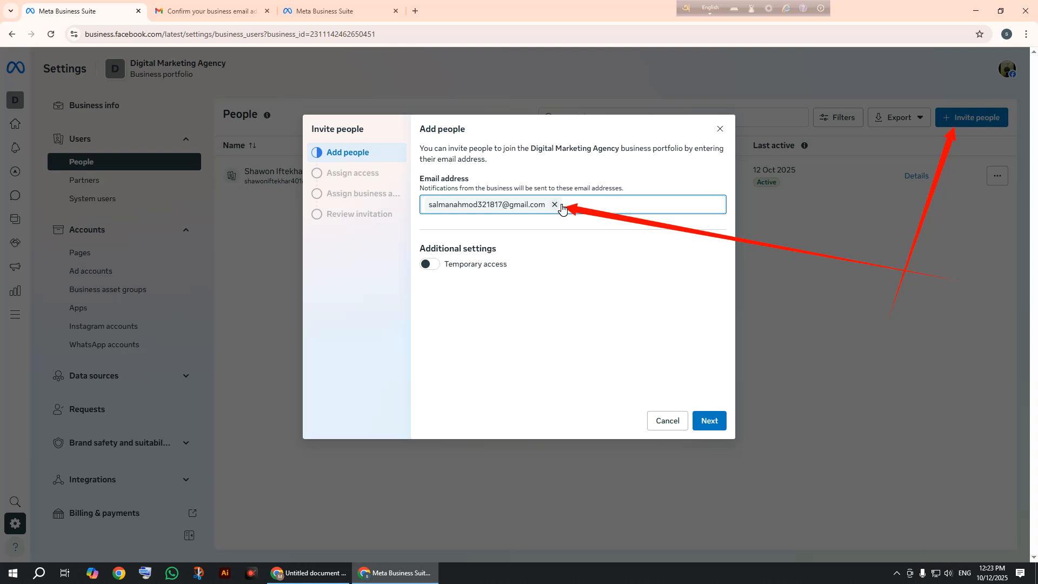
Re-enter the pasted invitee e-mail and continue to the Assign access step.
click(560, 205)
right_click(491, 200)
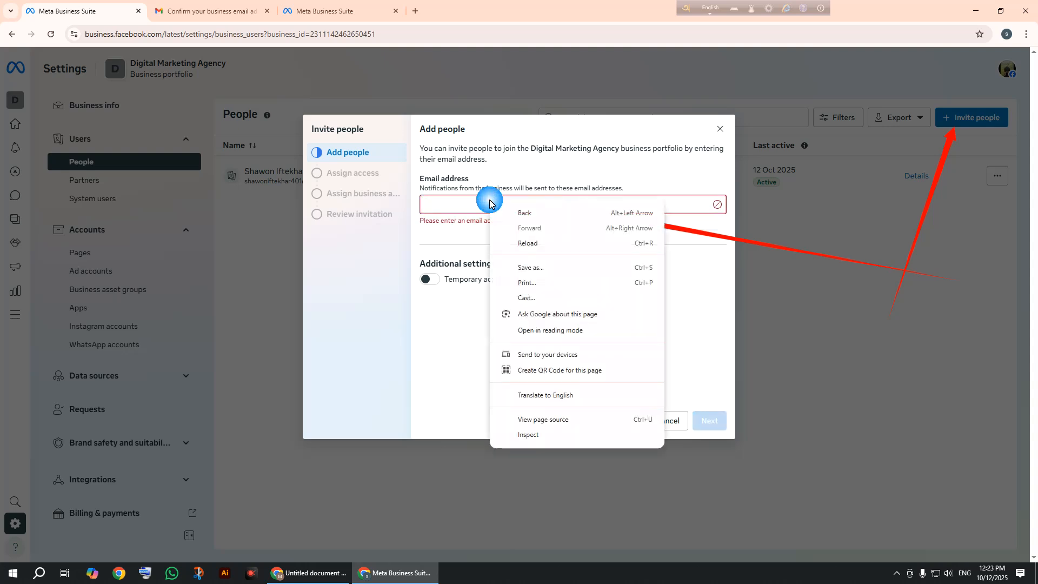
right_click(422, 208)
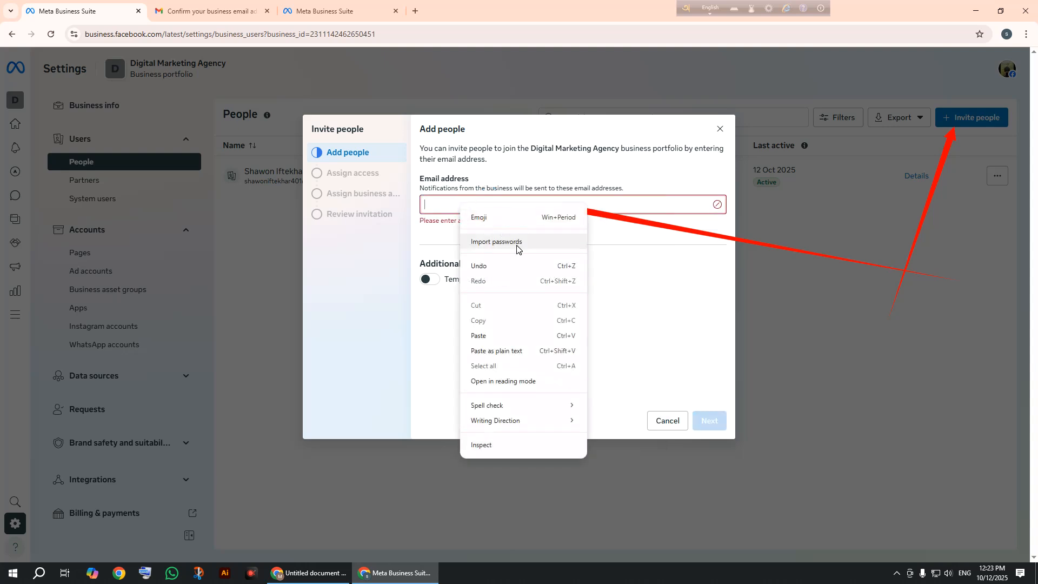
click(482, 338)
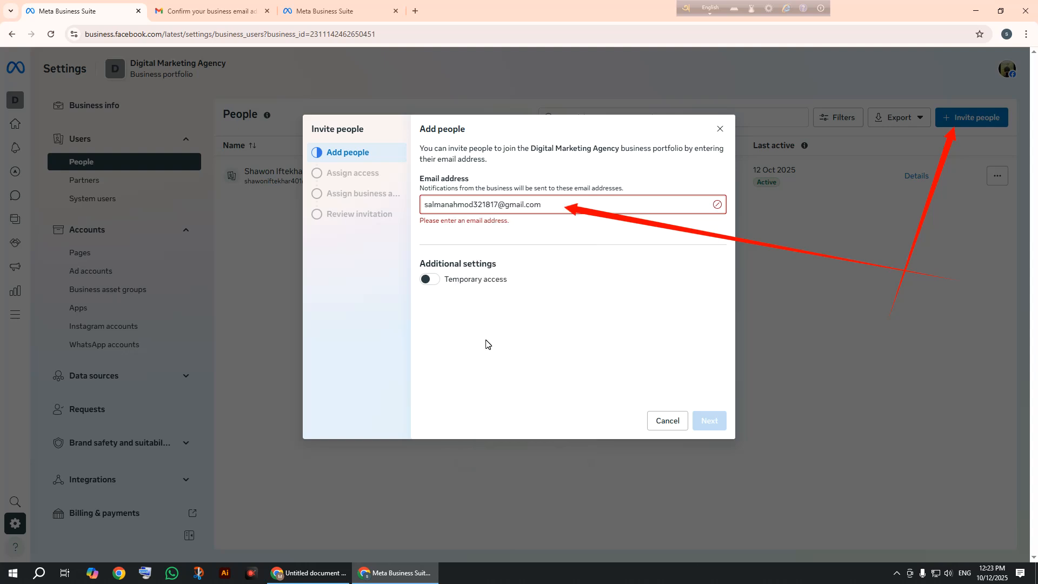
key(Return)
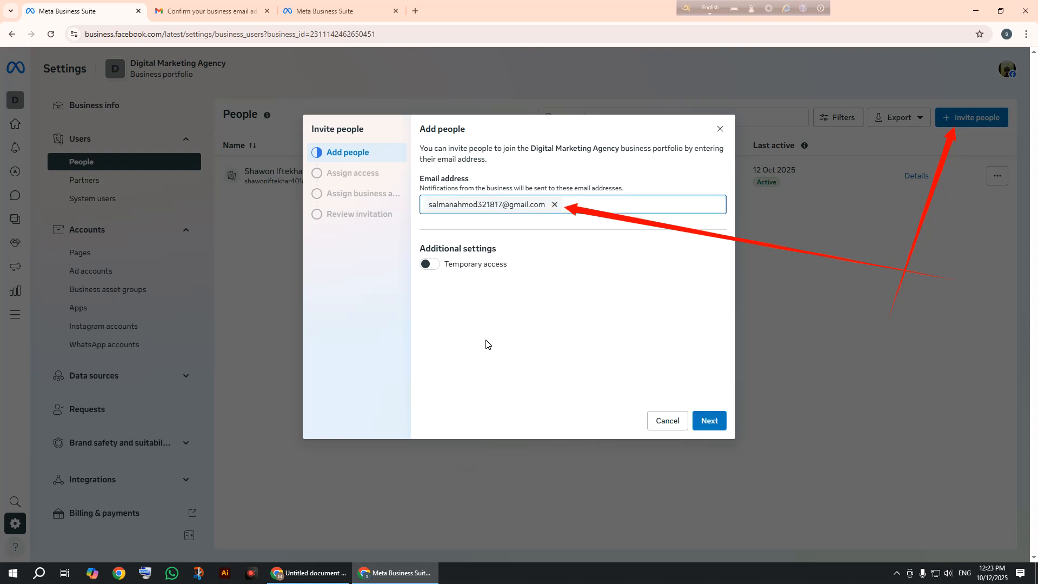
click(553, 206)
right_click(455, 210)
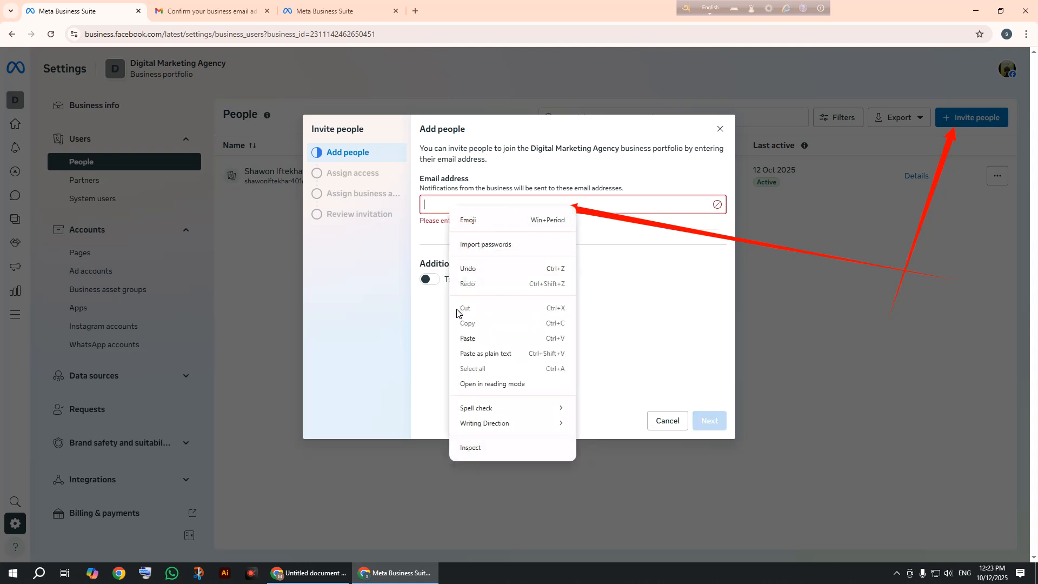
click(480, 338)
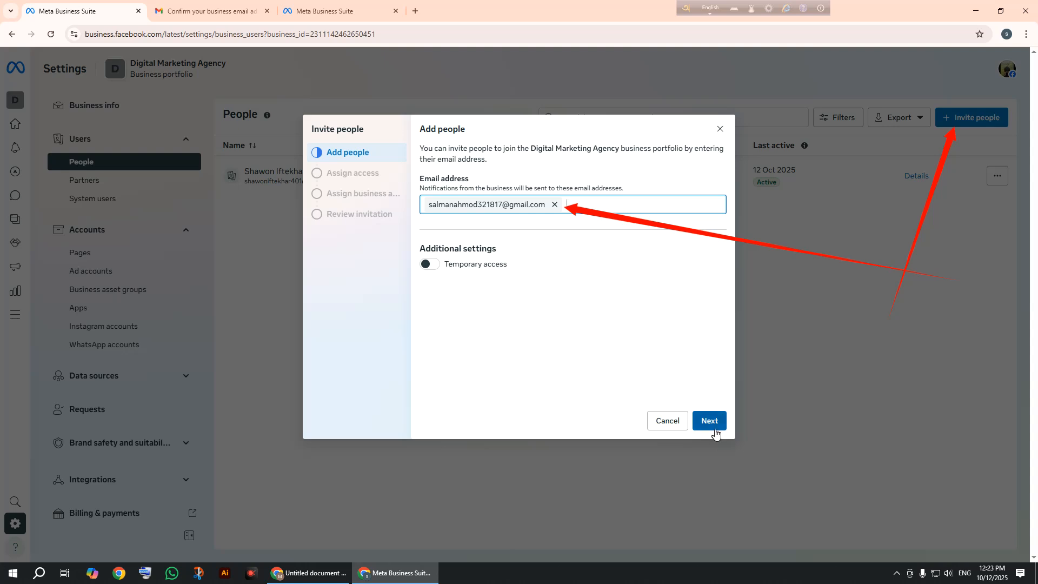
click(700, 427)
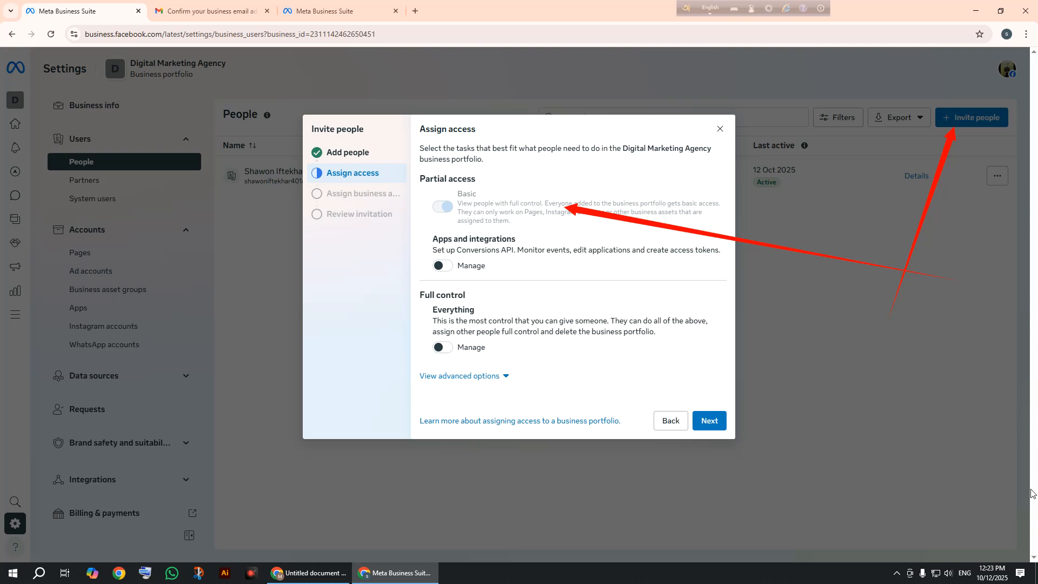
click(953, 492)
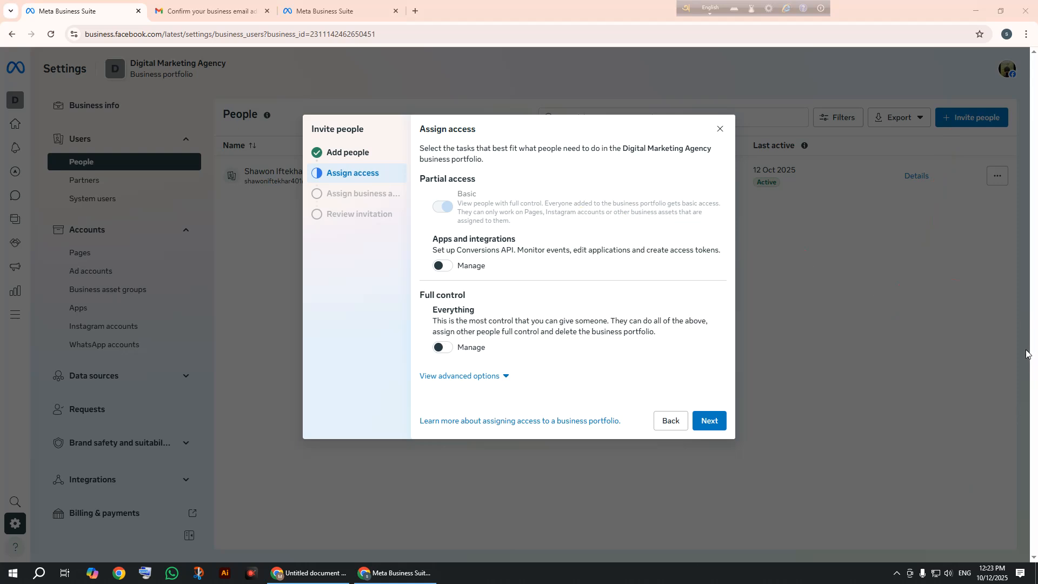
click(748, 271)
drag(689, 251, 459, 146)
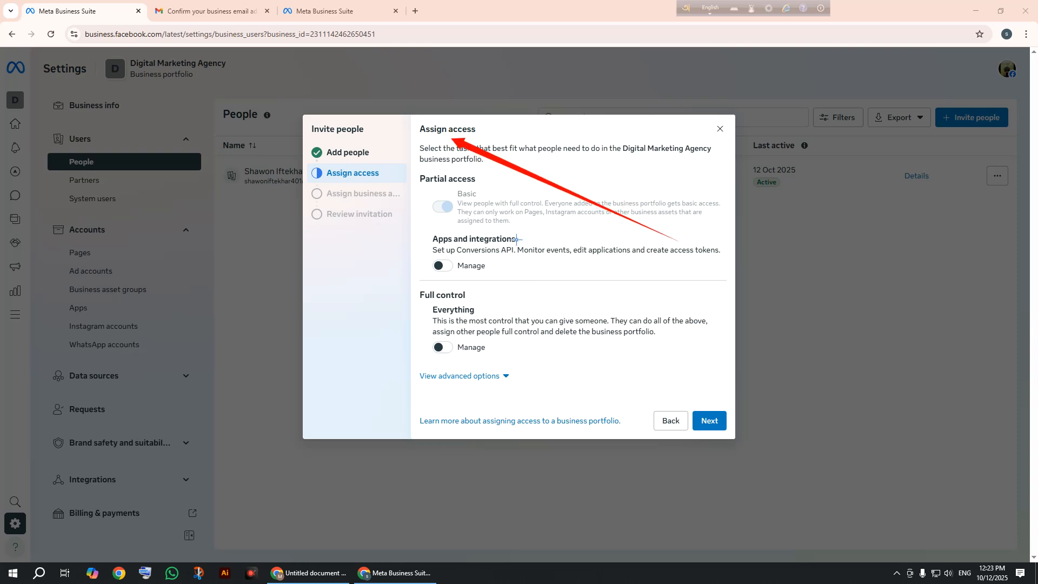
mouse_move(626, 241)
mouse_down()
mouse_move(449, 237)
mouse_move(433, 222)
mouse_up()
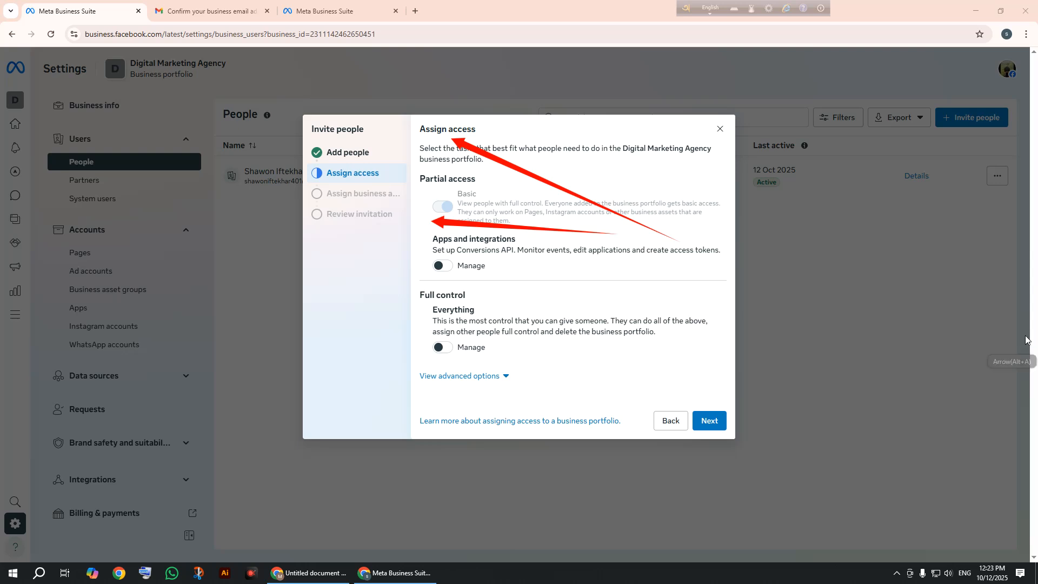
click(1026, 513)
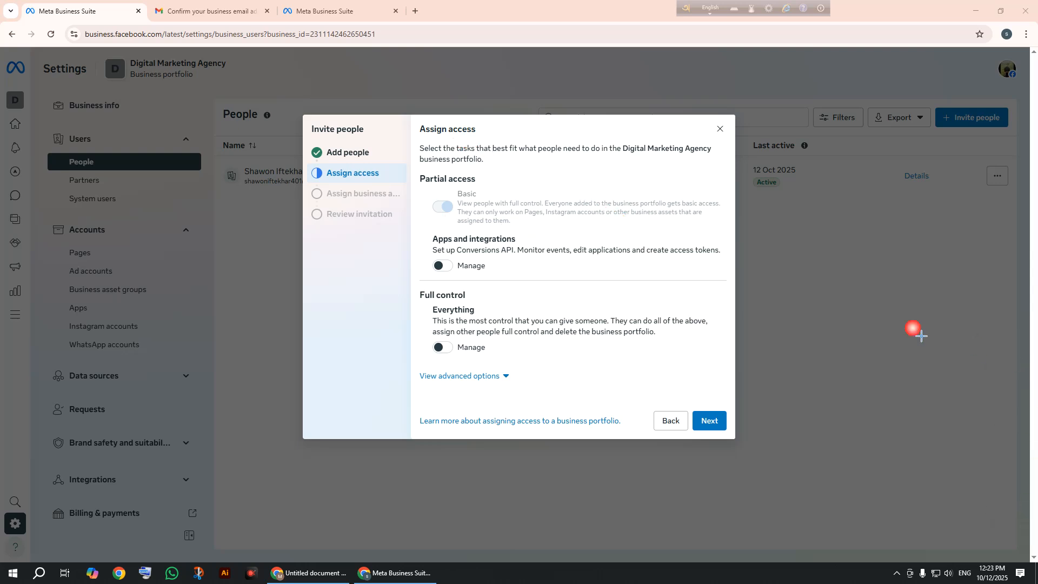
mouse_move(421, 176)
mouse_down()
mouse_move(672, 260)
mouse_move(740, 240)
mouse_up()
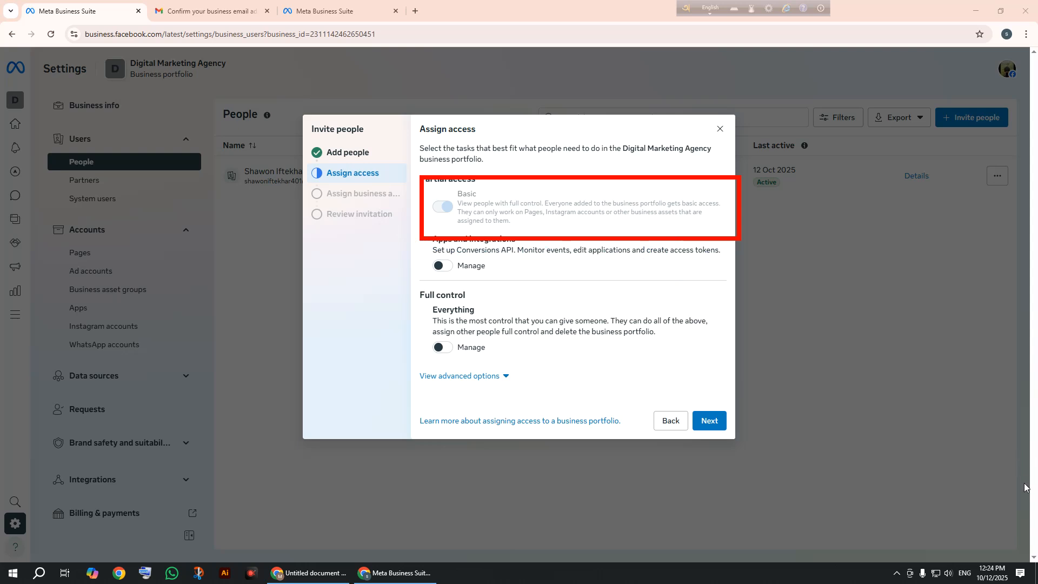
click(1020, 504)
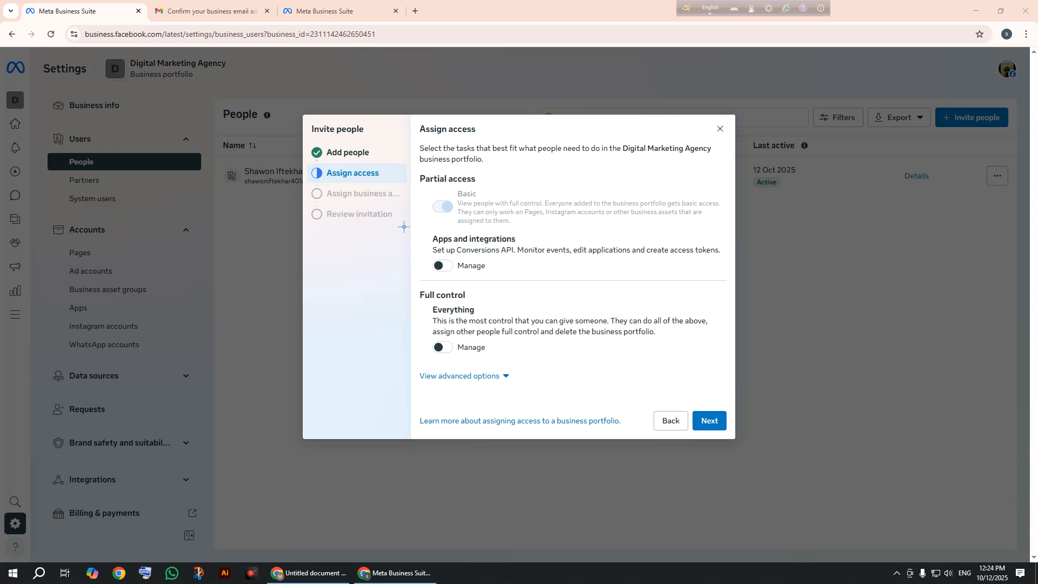
mouse_move(427, 228)
mouse_down()
mouse_move(636, 282)
mouse_move(731, 293)
mouse_up()
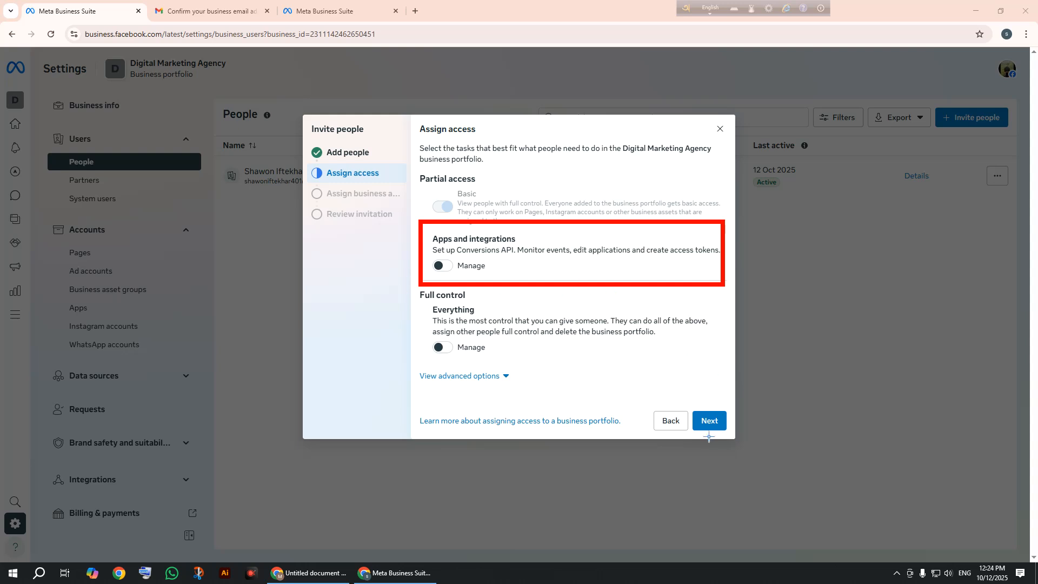
click(1030, 510)
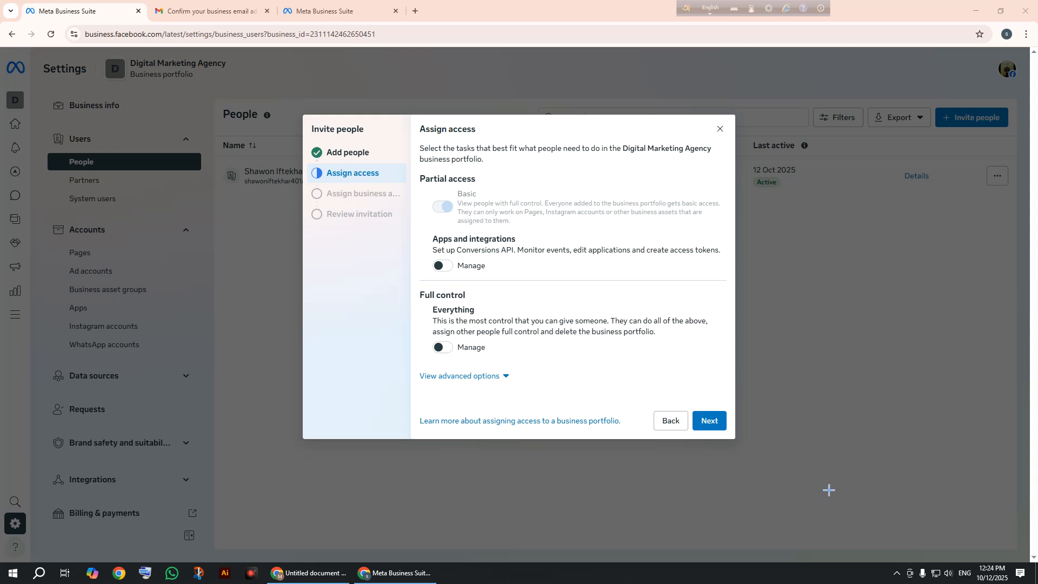
mouse_move(409, 282)
mouse_down()
mouse_move(649, 384)
mouse_move(736, 393)
mouse_up()
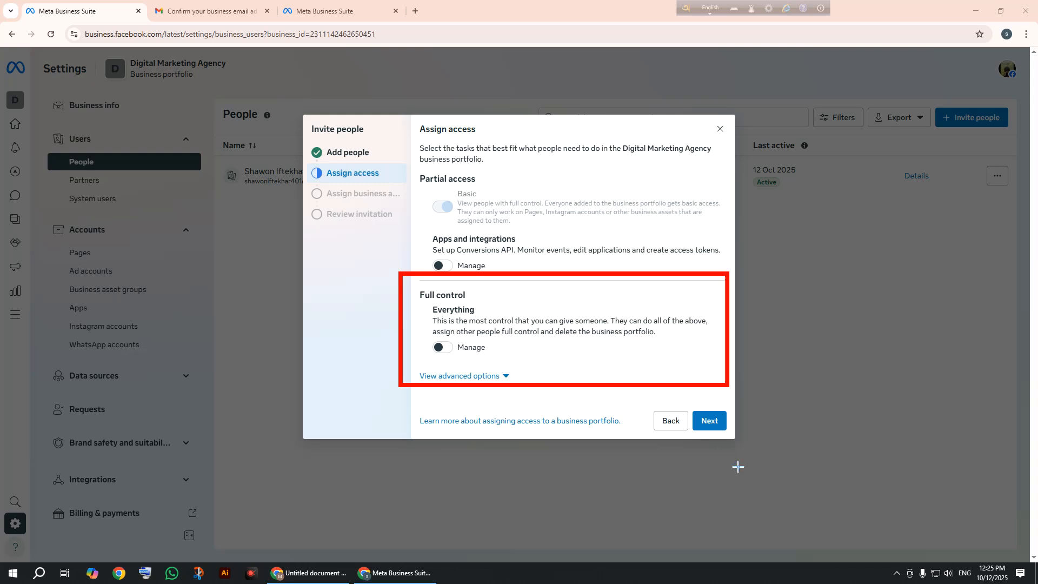
Turn on Full control 'Manage' for the invitee and continue to Assign business assets.
click(1030, 513)
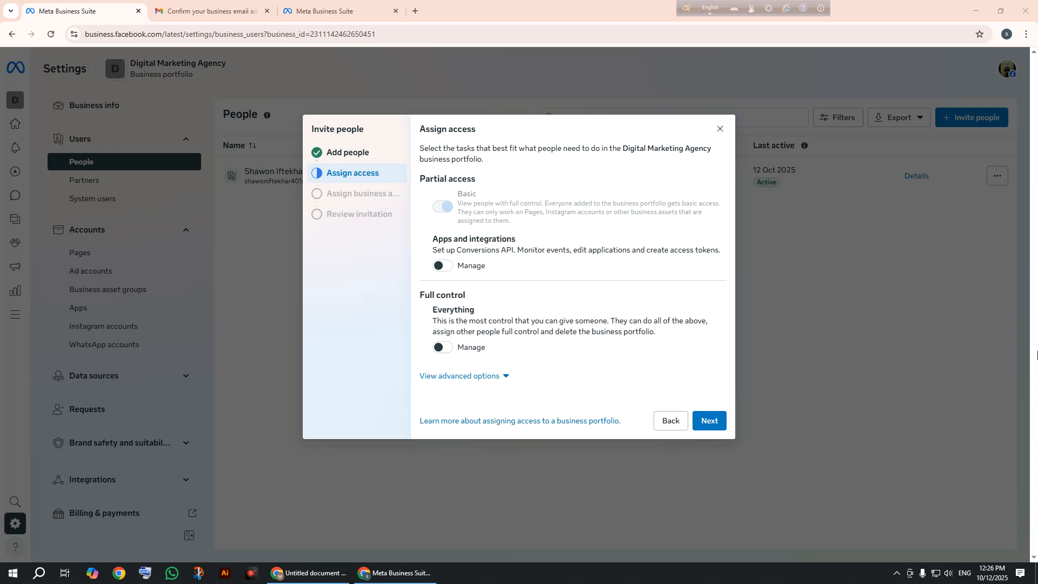
click(442, 349)
click(719, 427)
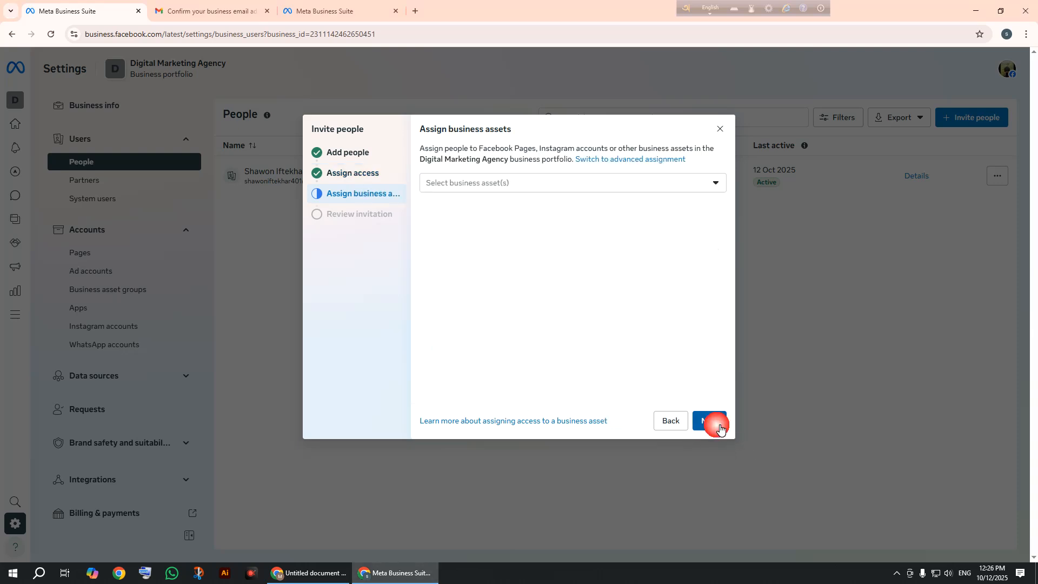
Leave business assets unselected and continue to Review invitation showing Full control: Everything.
click(563, 185)
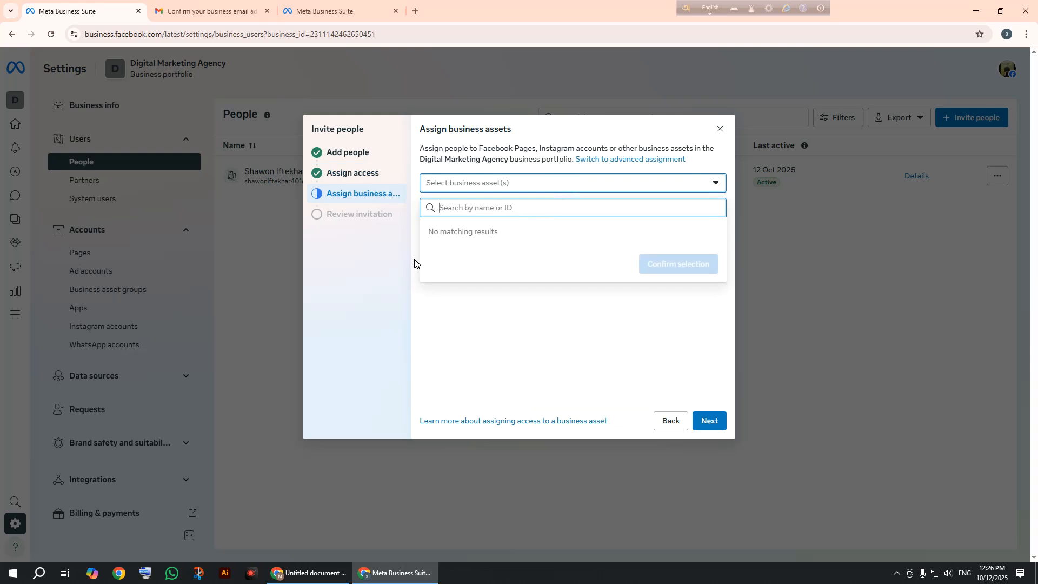
click(498, 389)
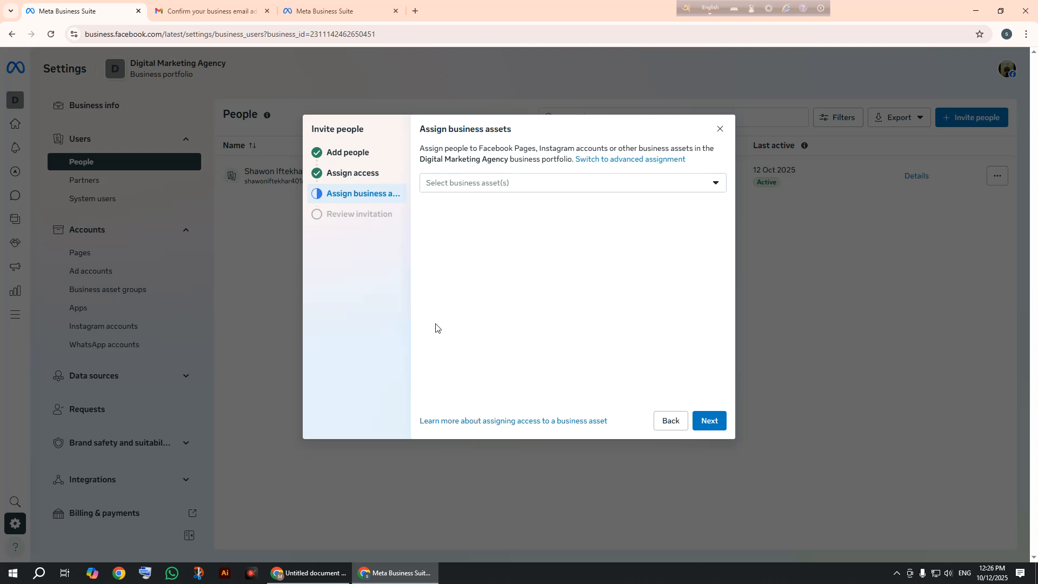
click(717, 429)
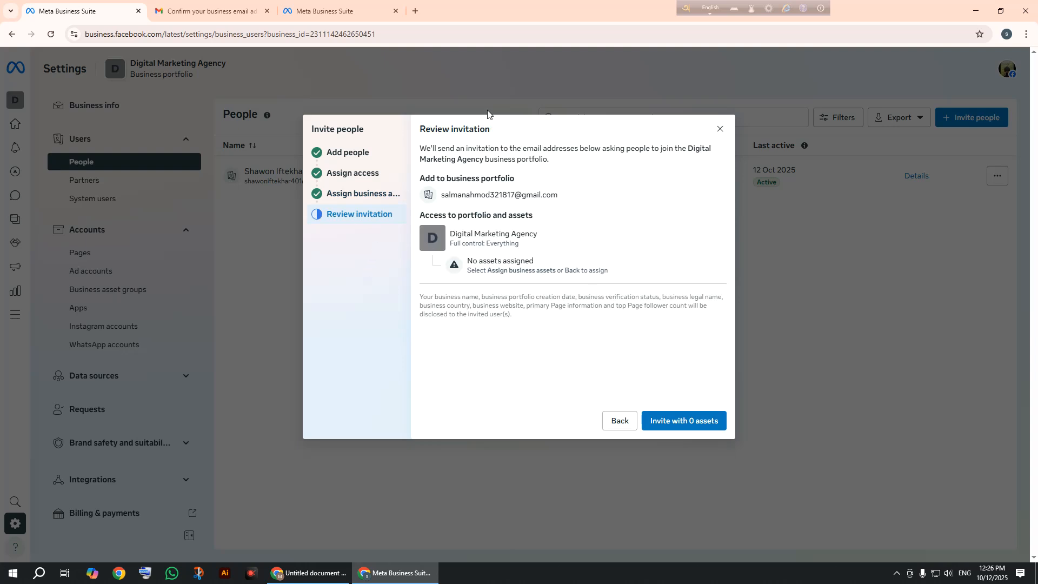
Send the invitation with 0 assets and acknowledge the 'Invitation sent' confirmation.
click(694, 427)
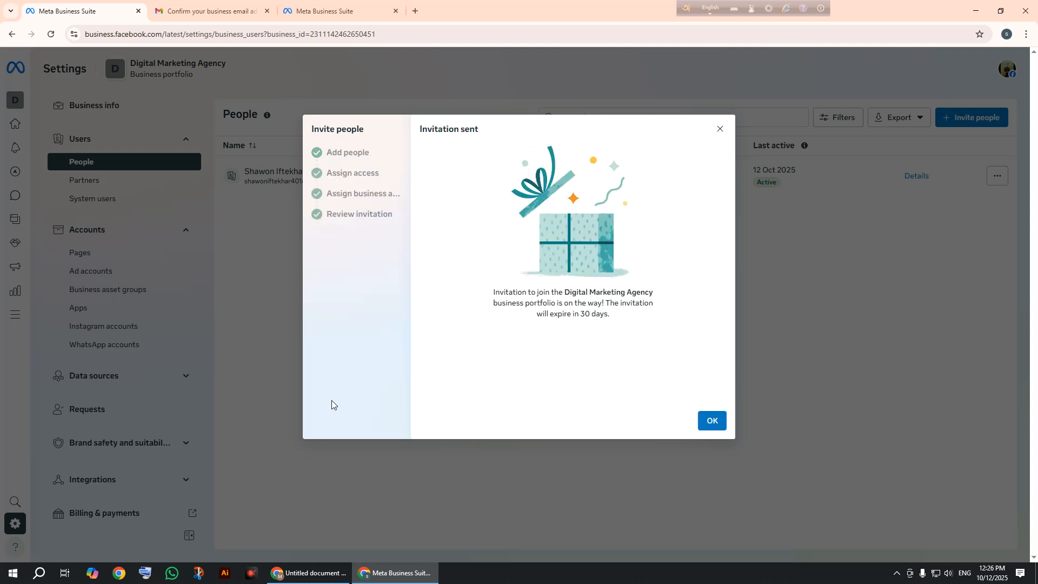
click(701, 425)
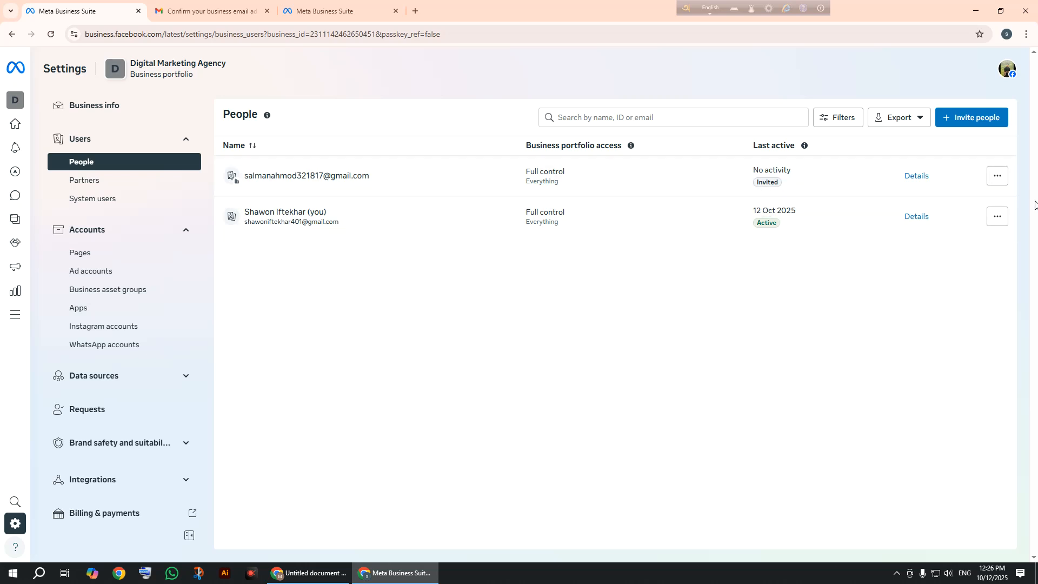
Check the invitee's pending full-control access details, then switch to the Untitled Google Docs window.
click(998, 180)
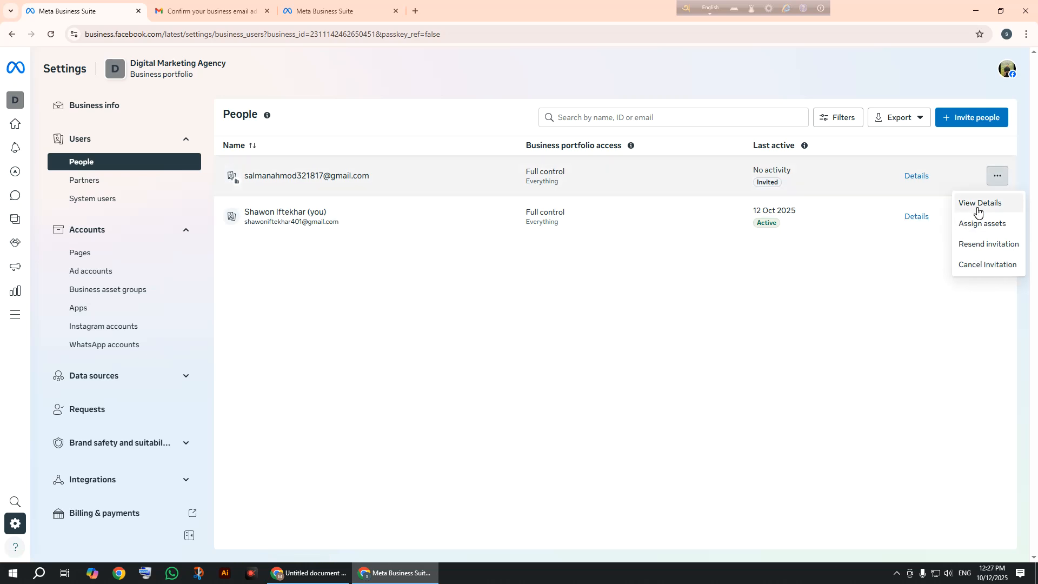
click(978, 209)
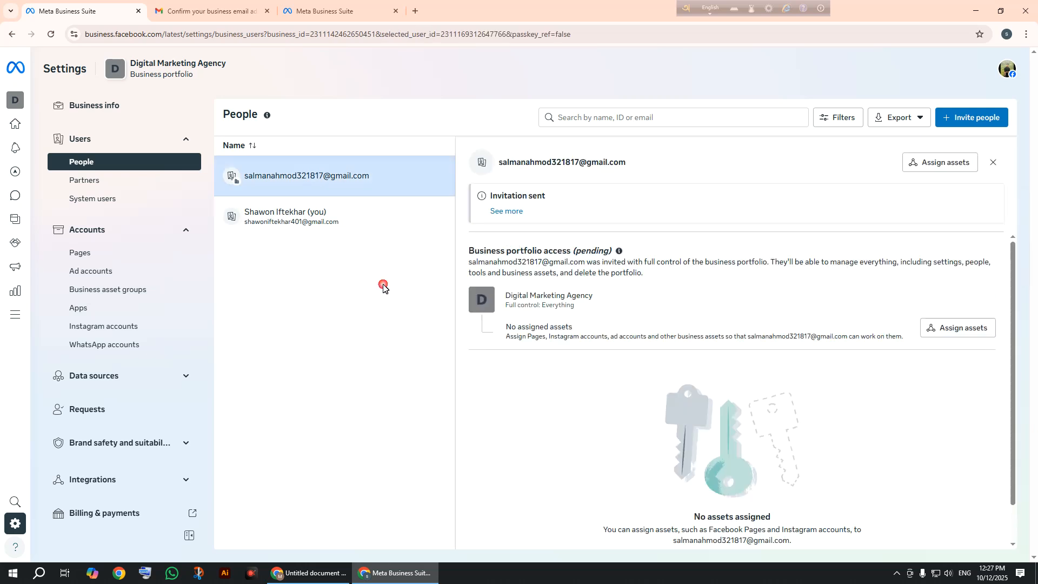
click(993, 167)
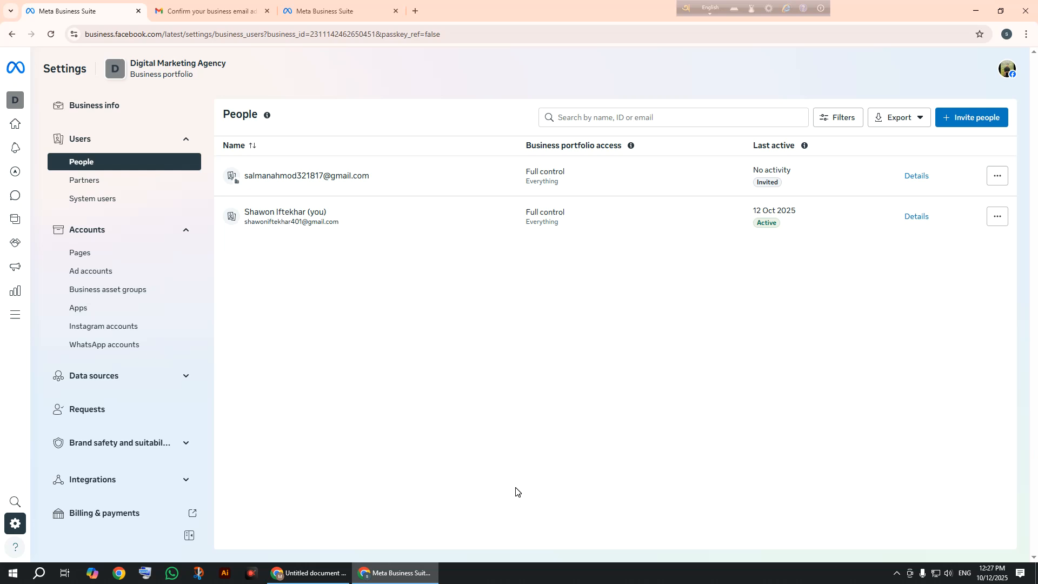
click(336, 572)
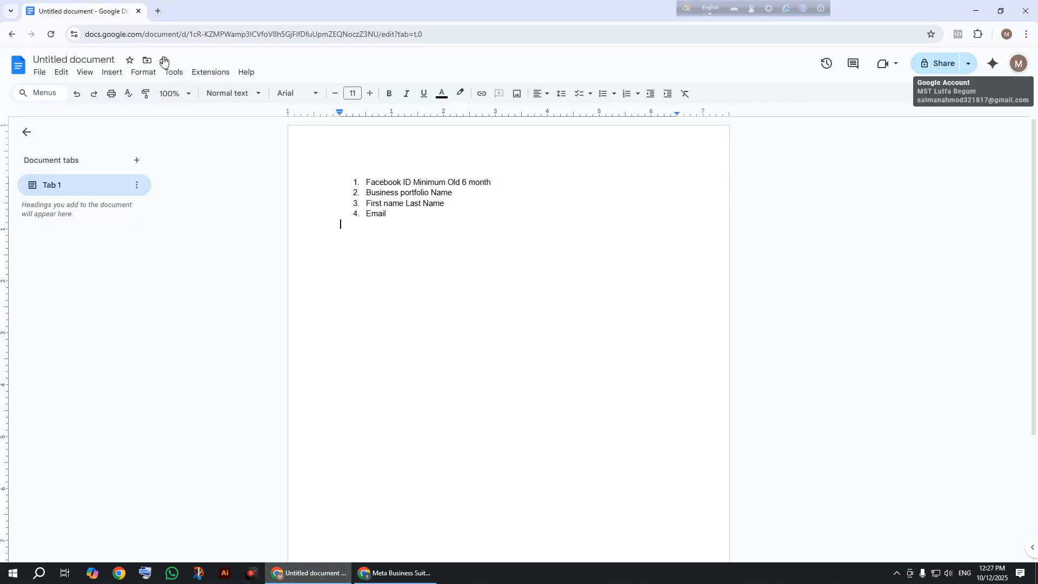
Open Gmail in a new tab and show the inbox's Social category.
click(157, 10)
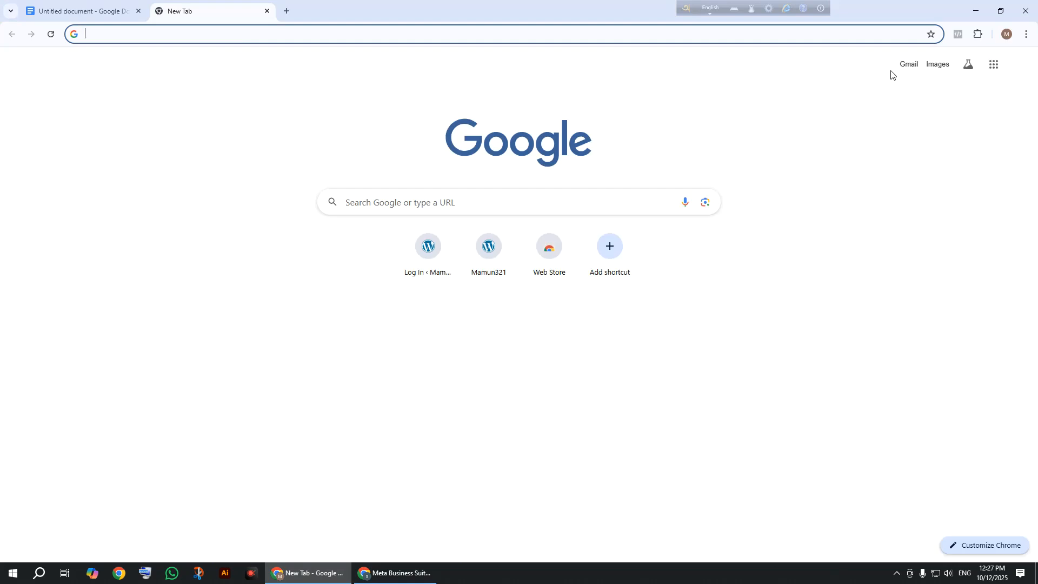
click(911, 65)
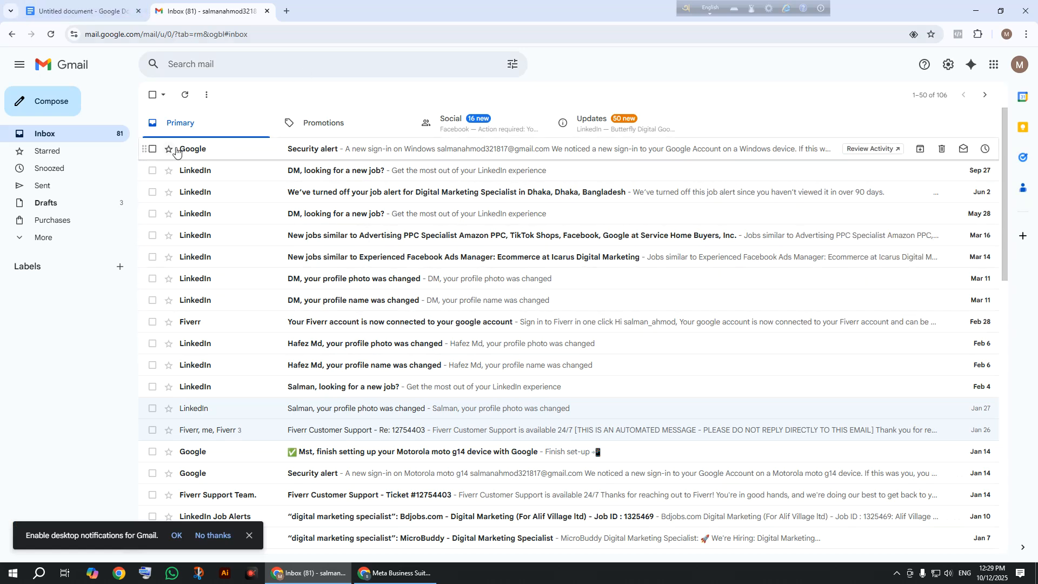
click(528, 129)
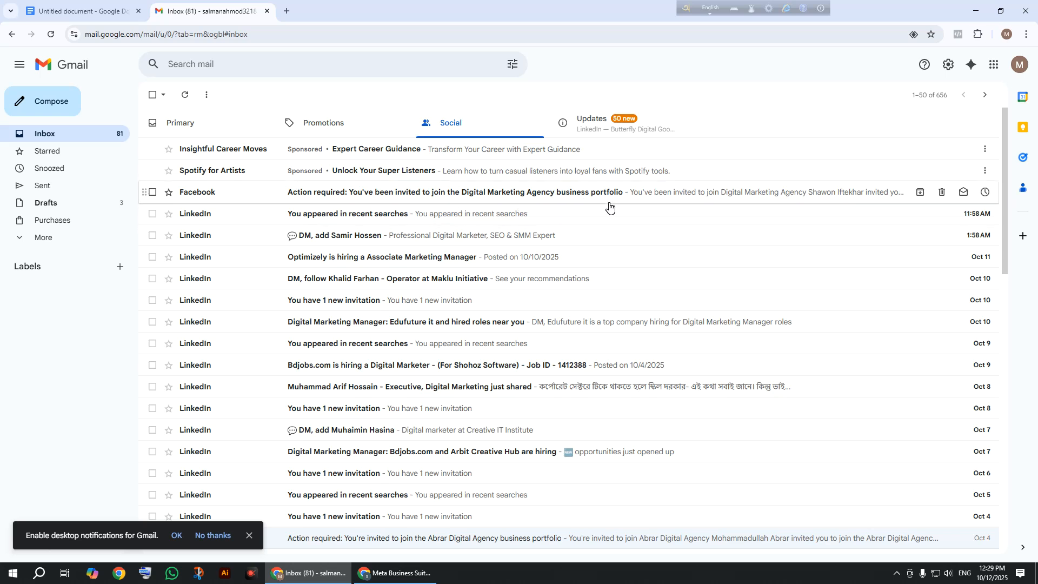
Open the Facebook 'Action required' invitation email, follow View invitation to the login page, then return.
click(582, 200)
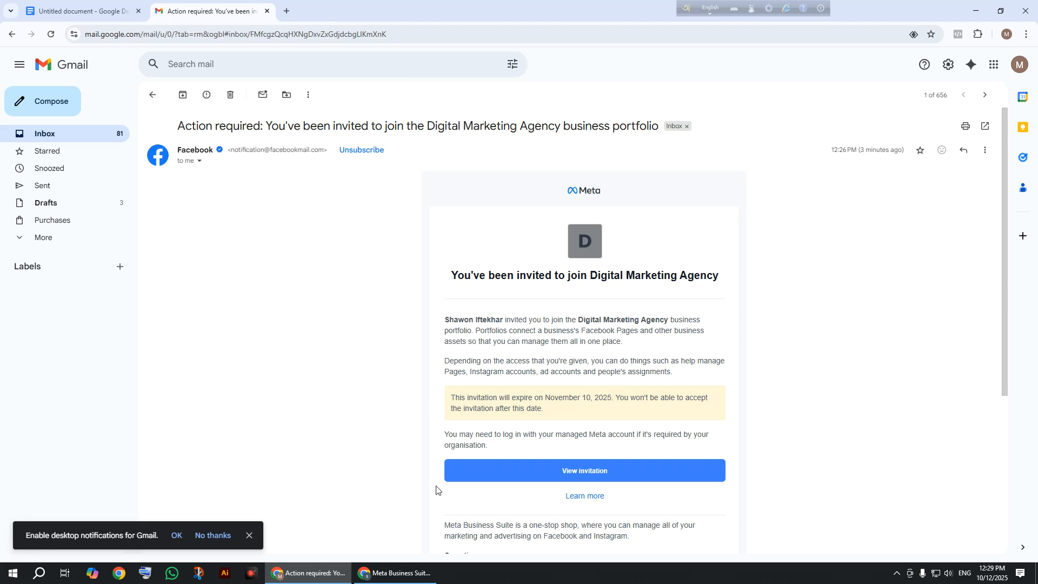
click(554, 475)
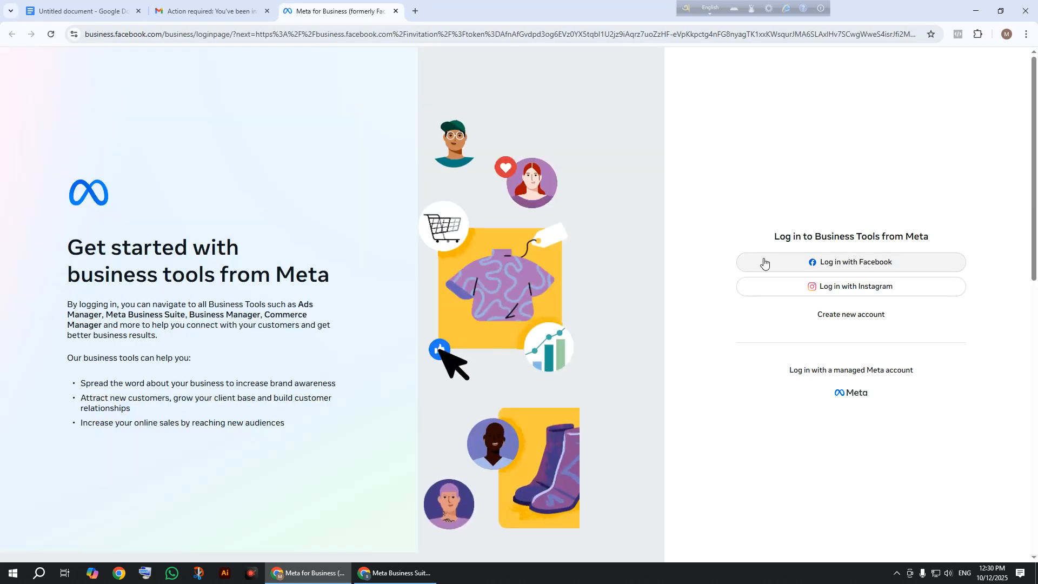
click(765, 263)
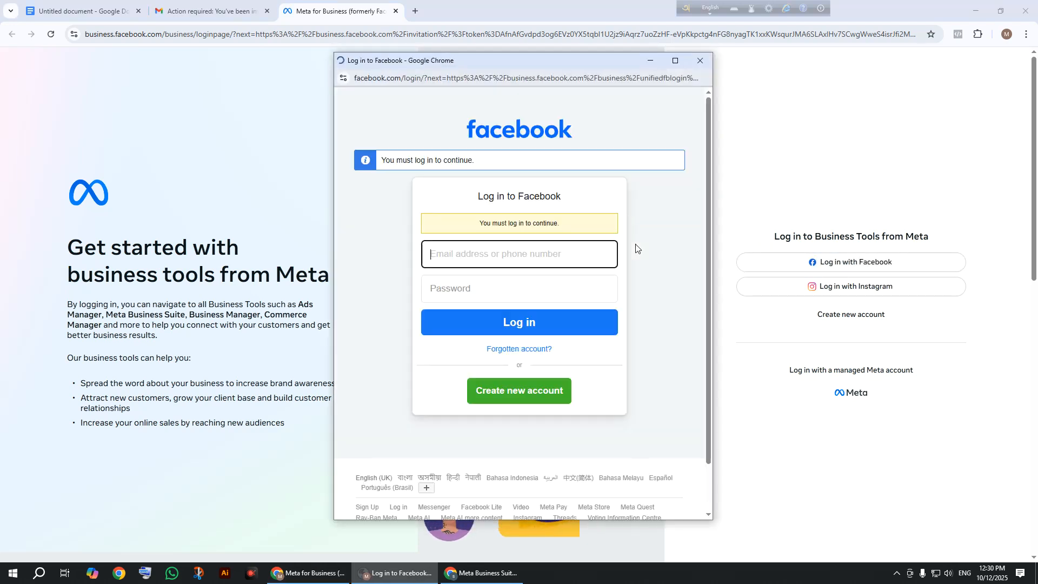
click(700, 59)
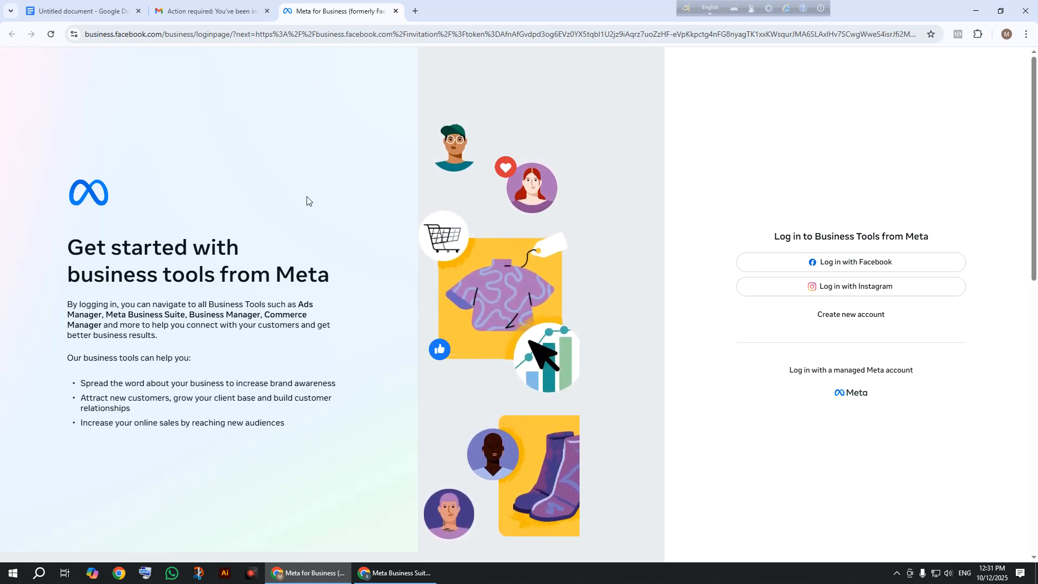
click(208, 11)
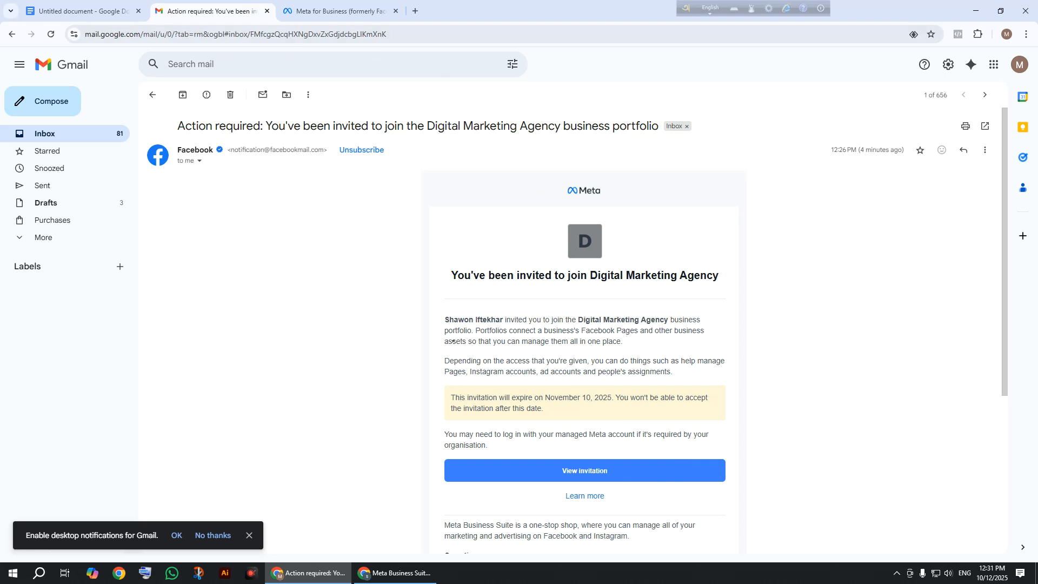
Bring the Meta Business Suite window forward and switch to its other page.
click(396, 573)
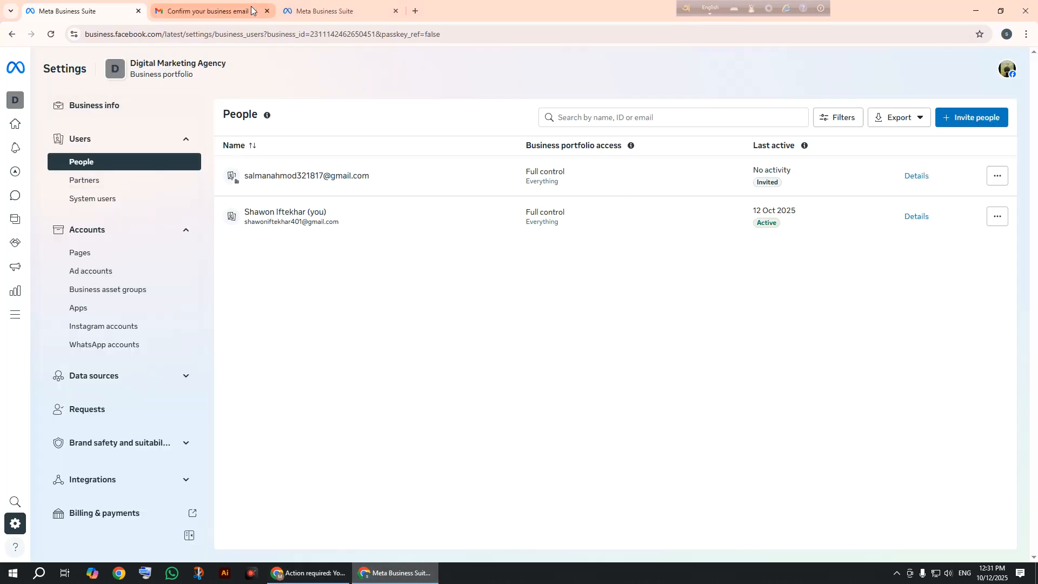
click(326, 14)
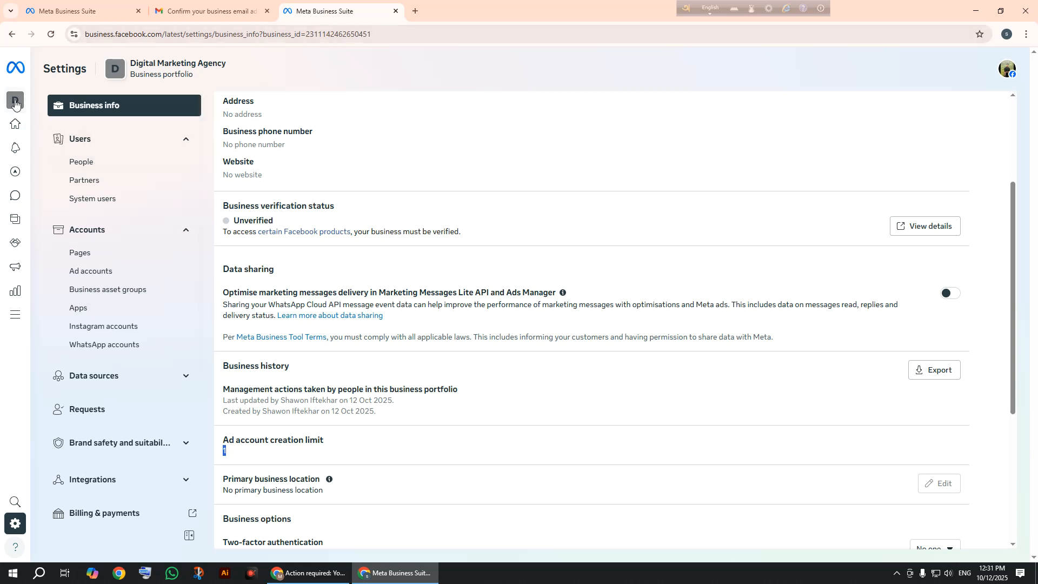
mouse_move(21, 102)
click(65, 104)
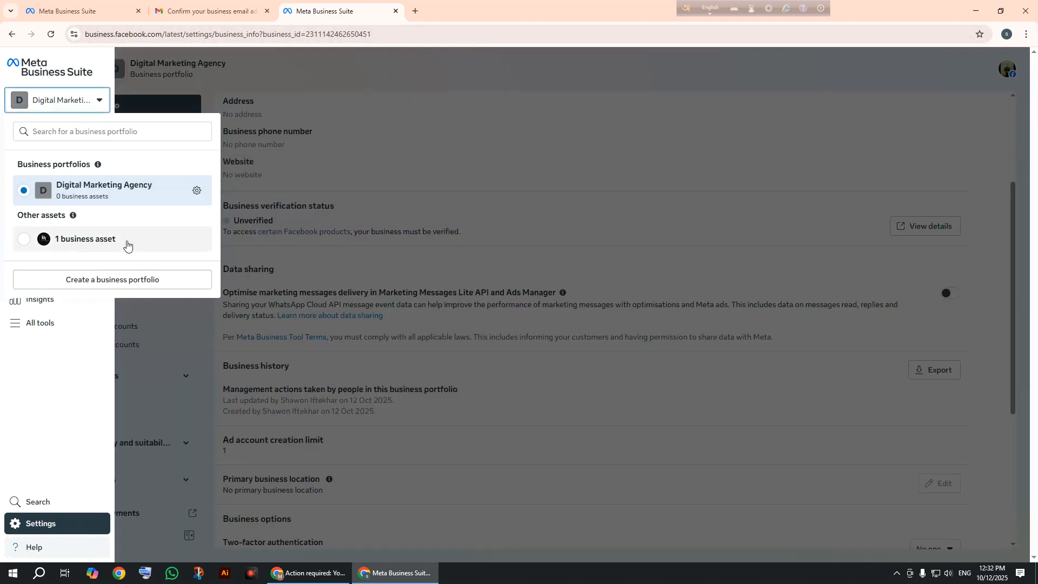
Step back through the settings pages to reach the Digital Marketing Agency join invitation.
click(59, 8)
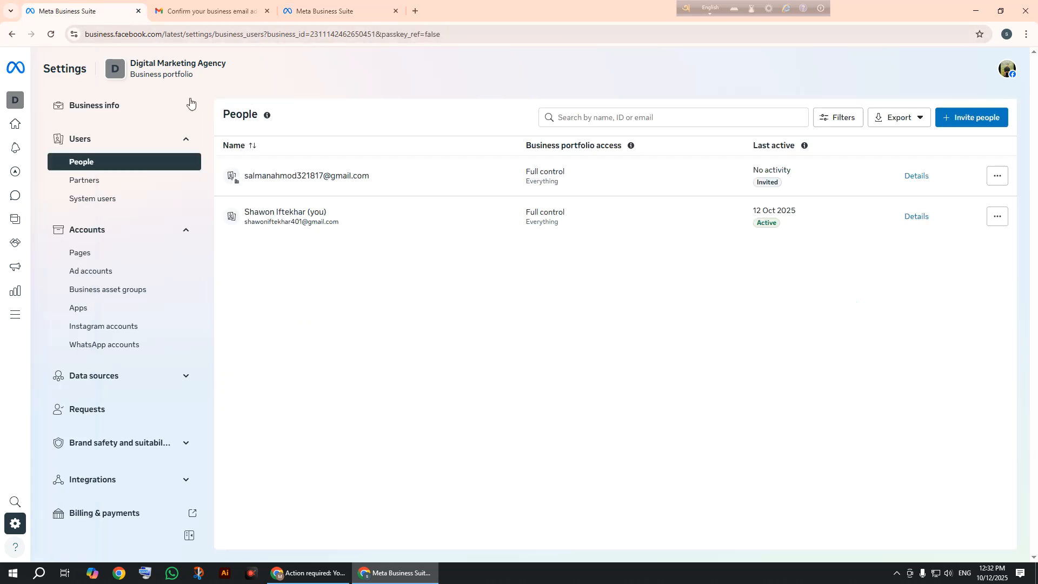
click(11, 35)
click(3, 35)
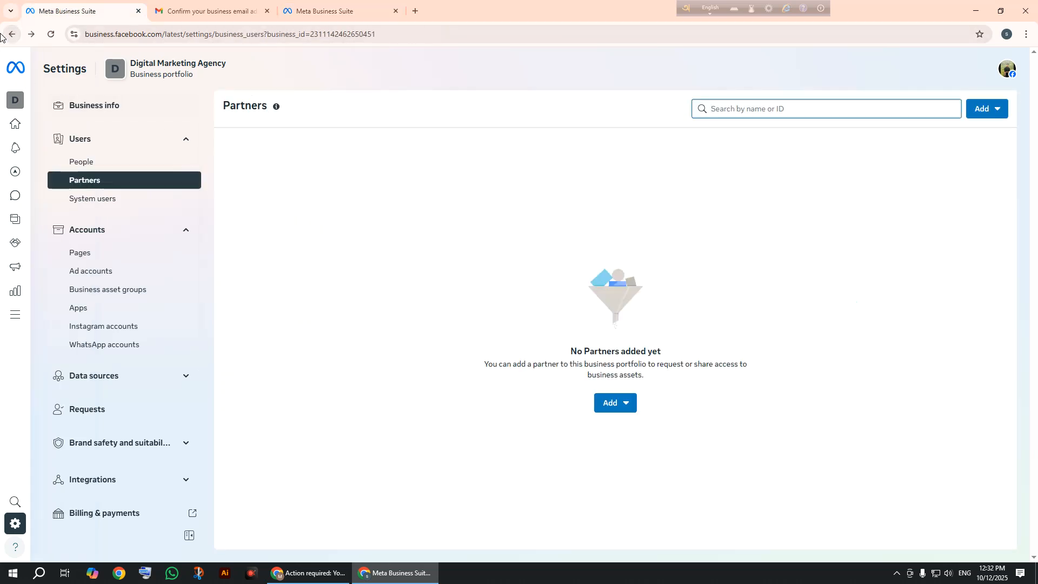
click(3, 35)
click(3, 34)
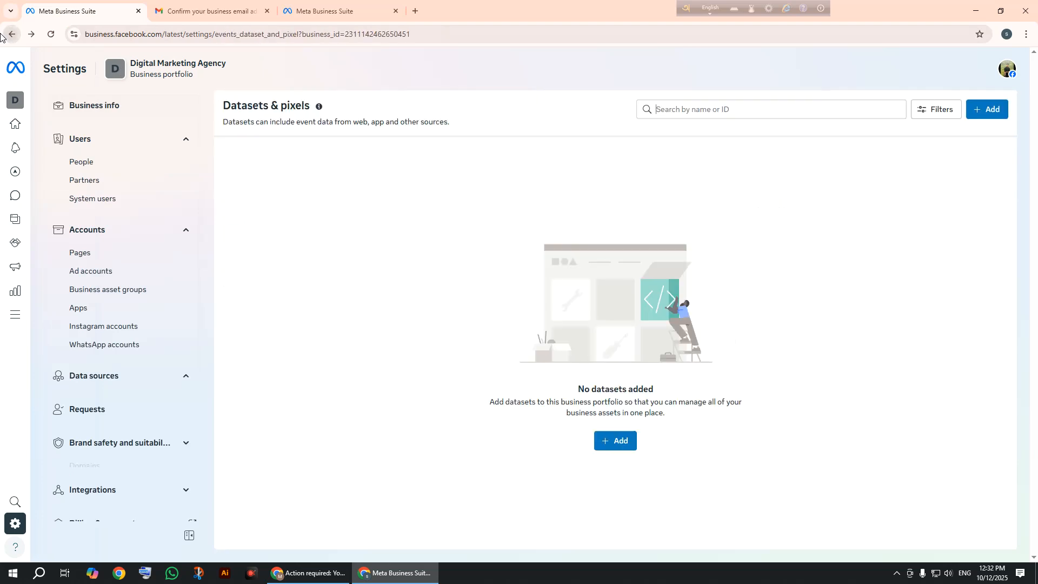
click(2, 34)
click(3, 35)
click(3, 34)
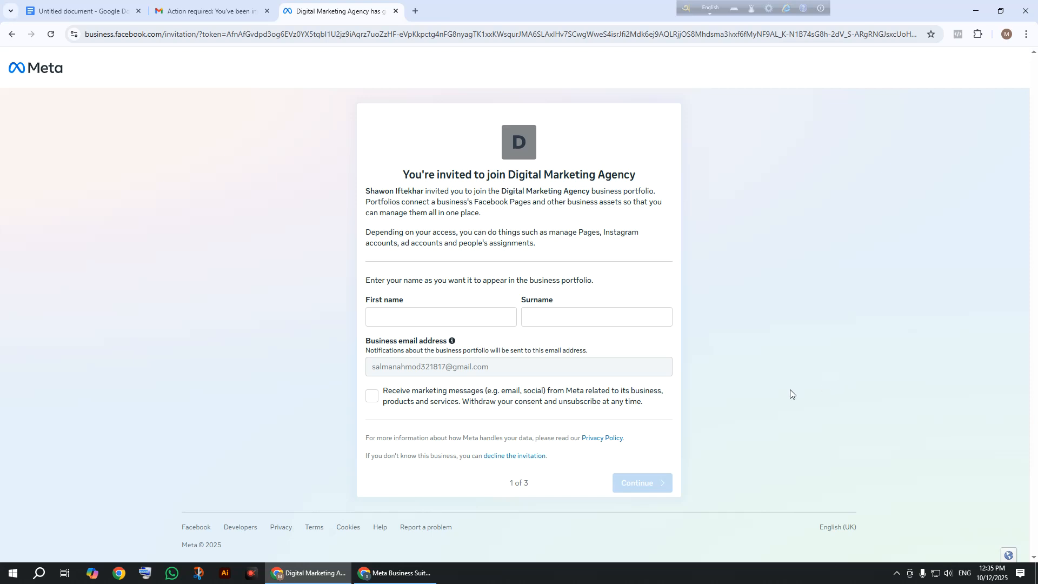
Correct the invitee's first name, enter their surname, and continue to step 2 of 3.
click(557, 323)
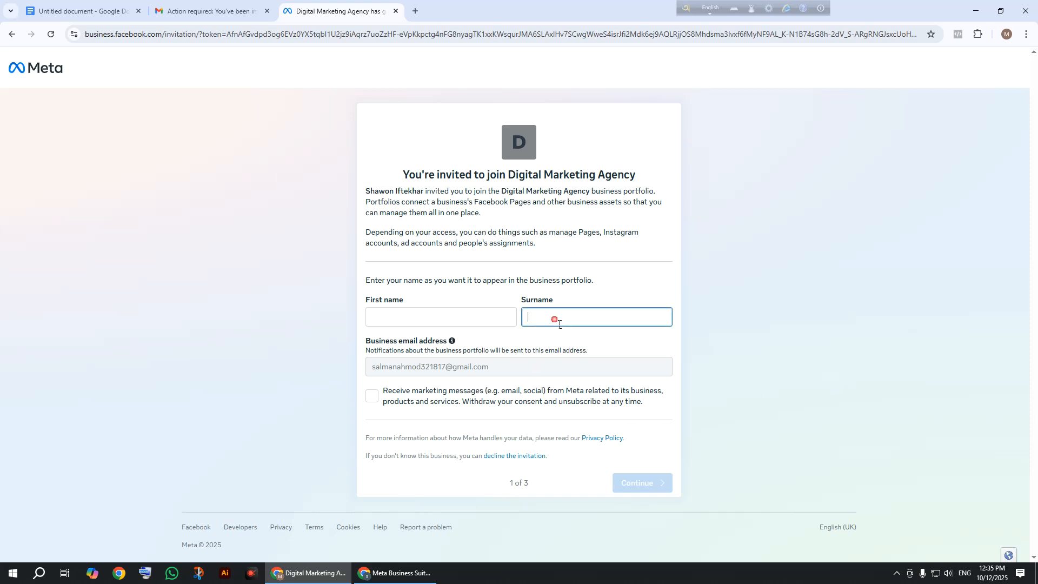
click(475, 327)
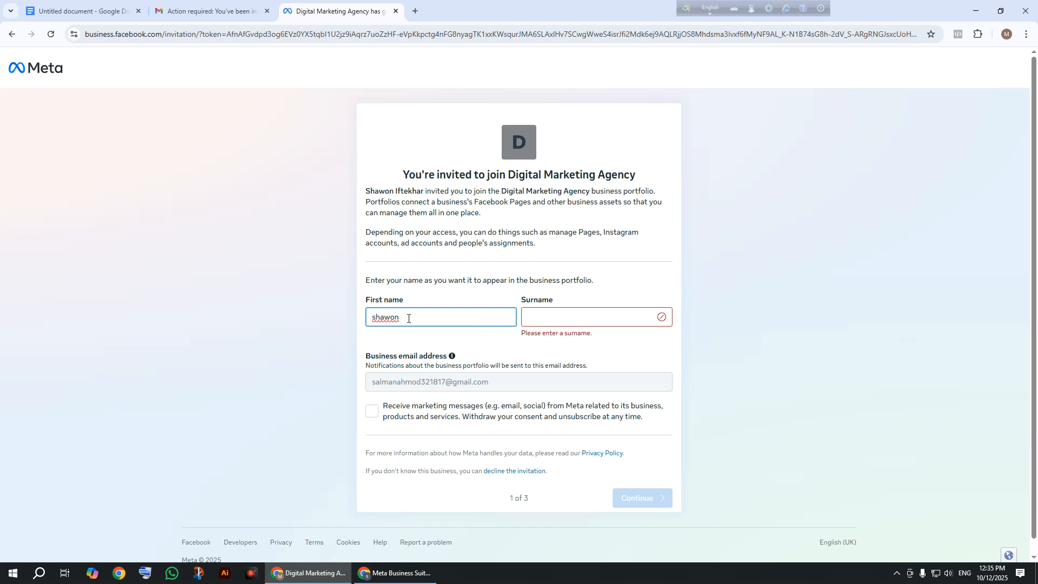
drag(414, 323, 345, 315)
key(BackSpace)
click(538, 323)
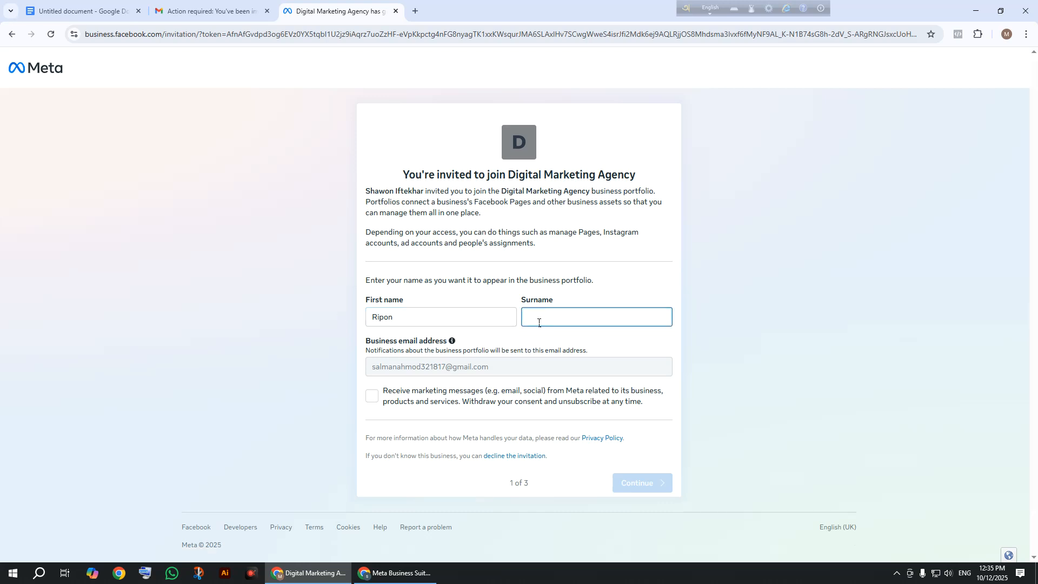
text(Chowd)
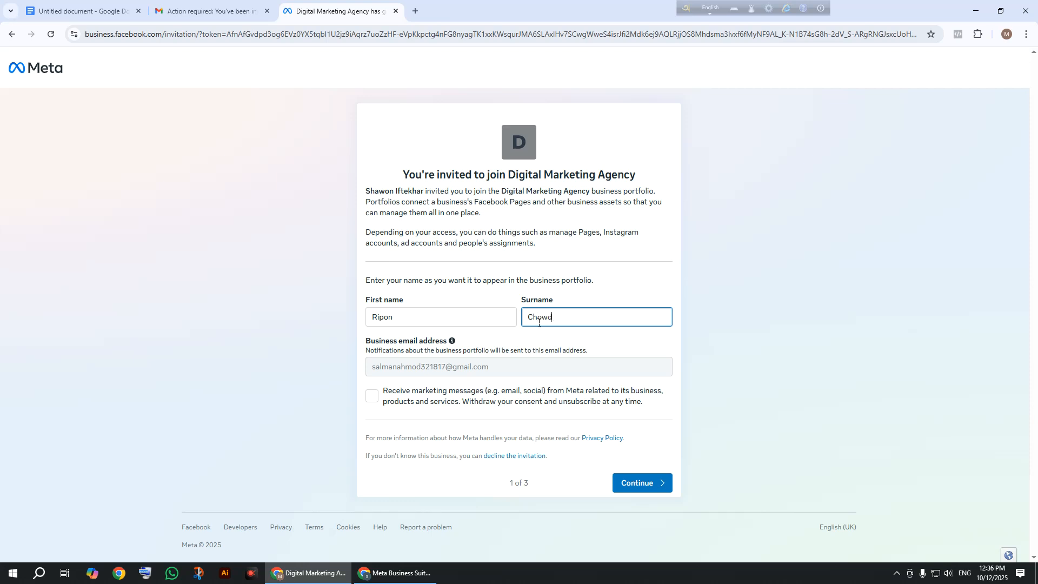
text(hury)
click(662, 491)
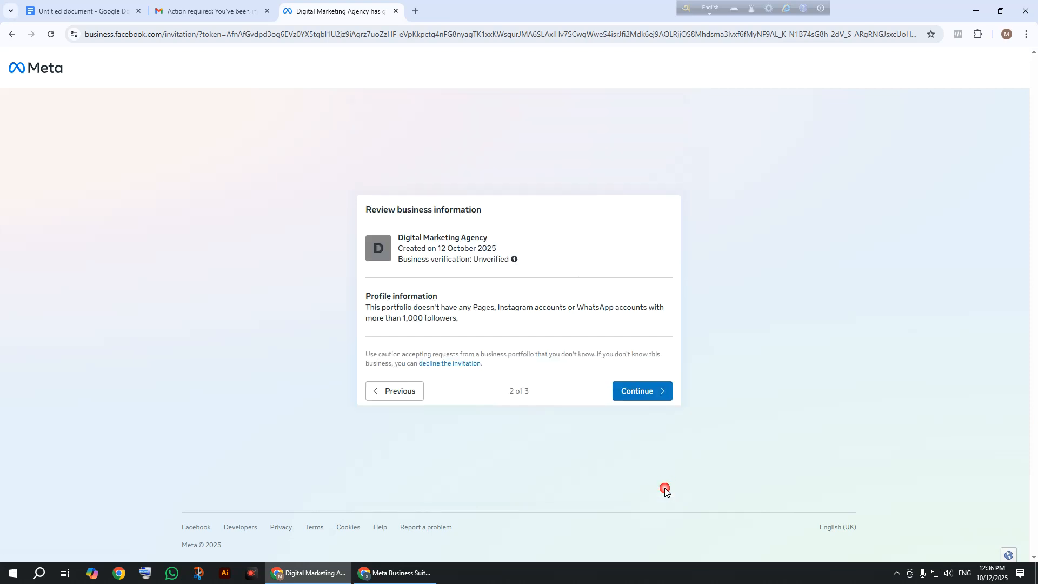
Accept the invitation to join Digital Marketing Agency and dismiss the browser's notifications prompt.
click(650, 396)
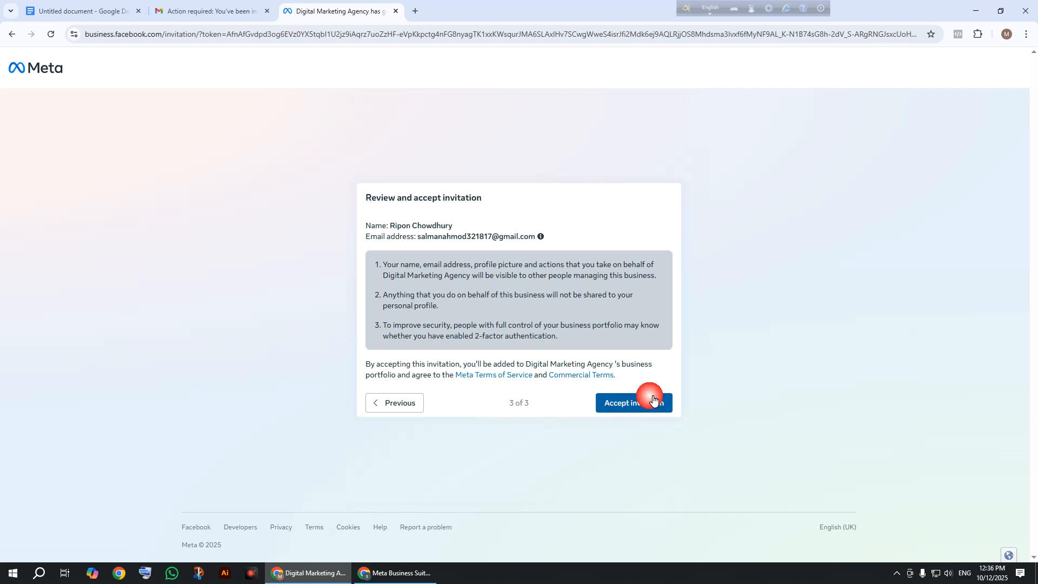
click(626, 410)
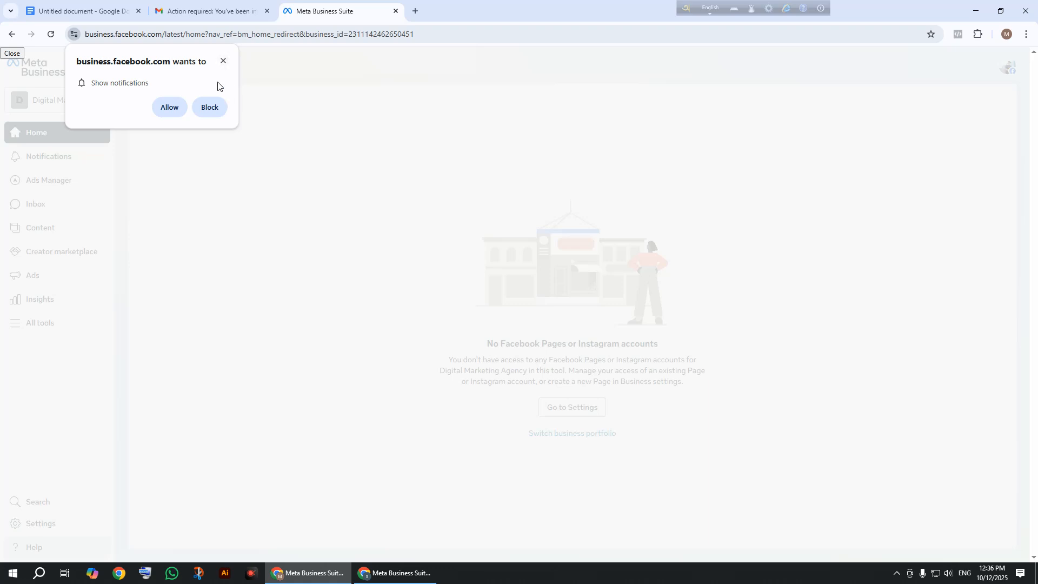
click(223, 61)
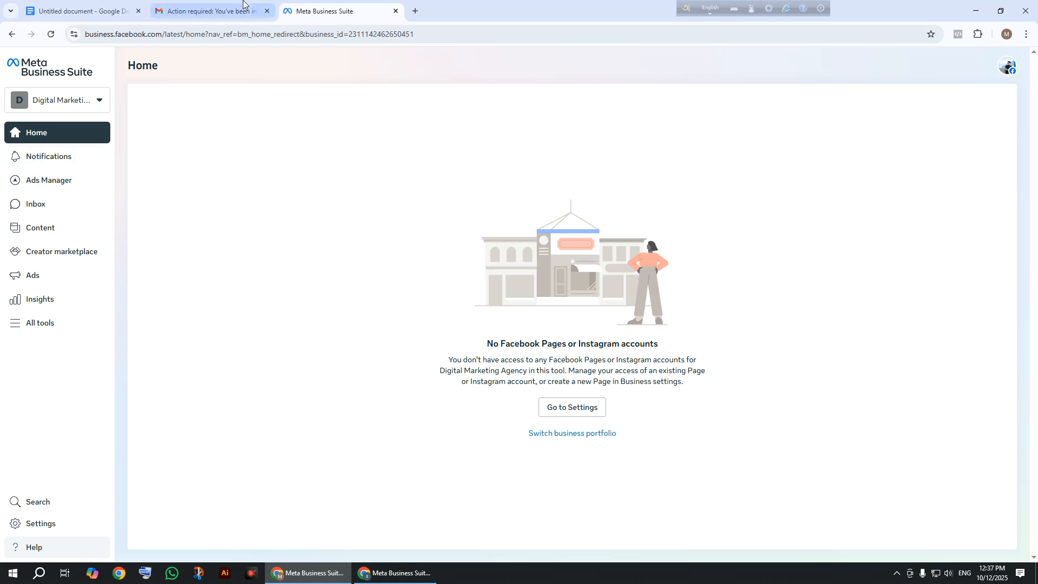
Open Digital Marketing Agency's business settings from the portfolio list.
click(65, 103)
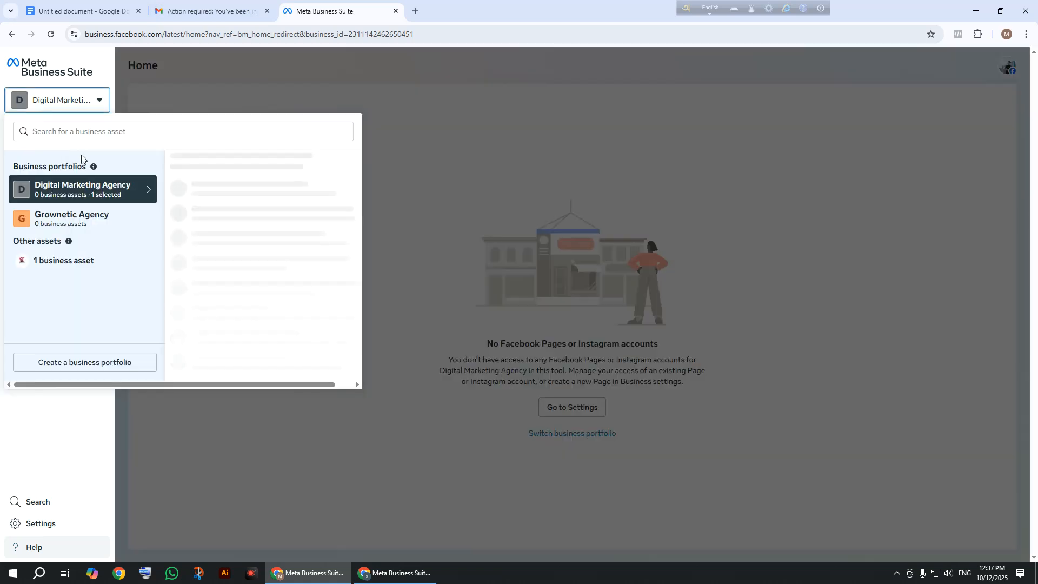
click(335, 169)
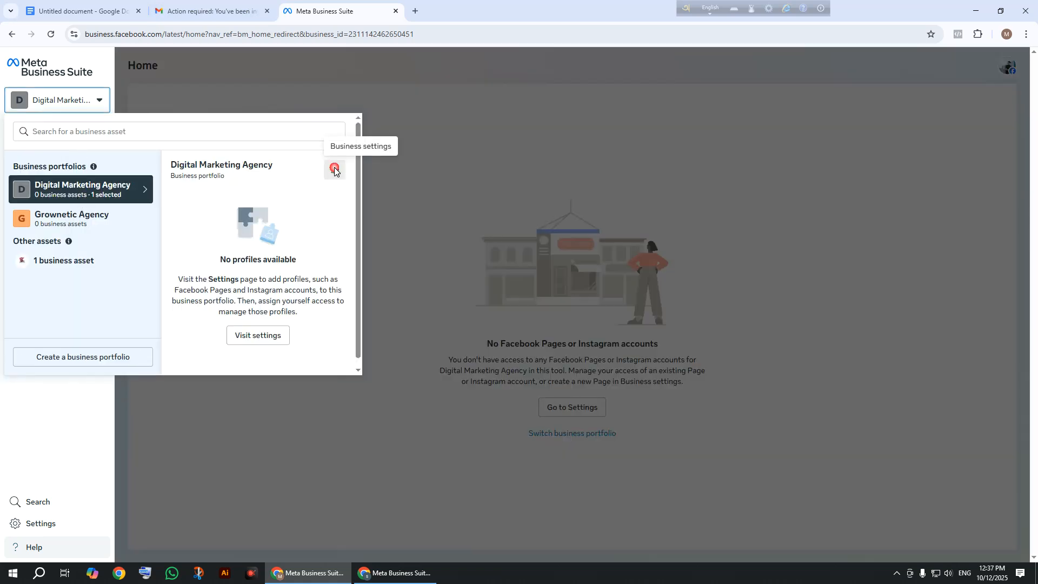
click(380, 576)
click(326, 577)
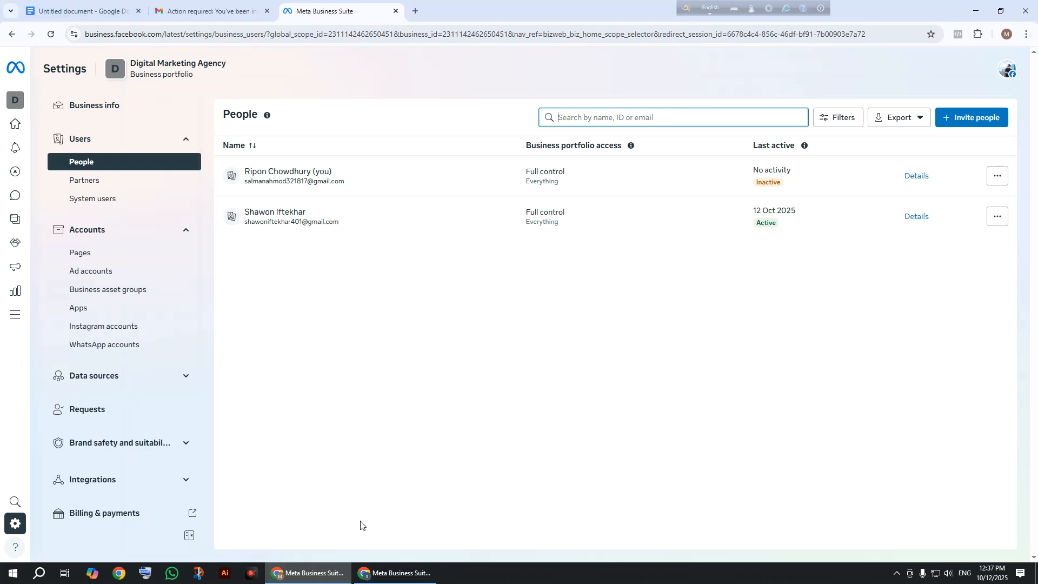
Reload People in both windows to confirm the new member is Active with Full control.
click(387, 573)
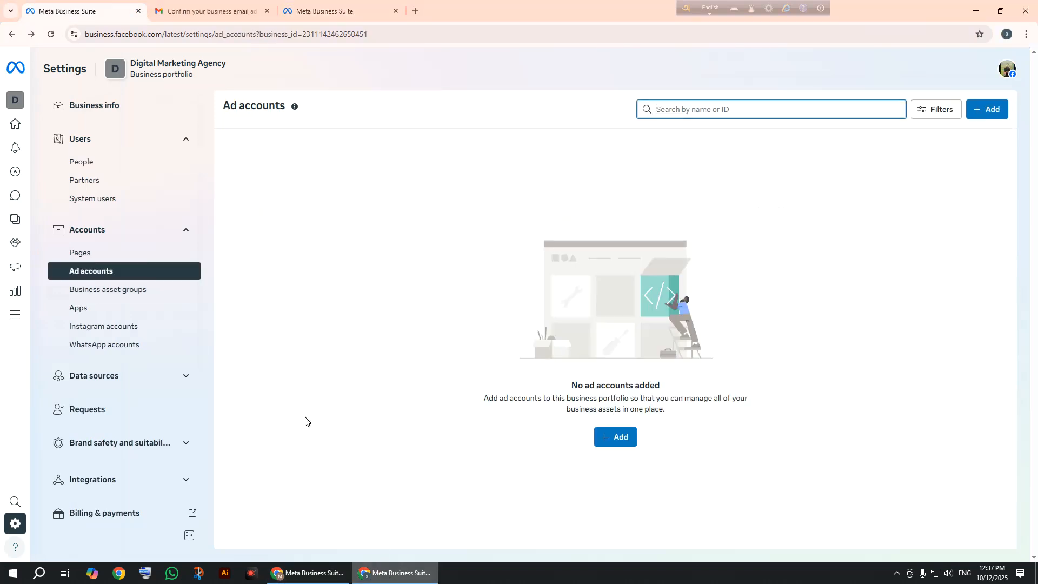
click(53, 35)
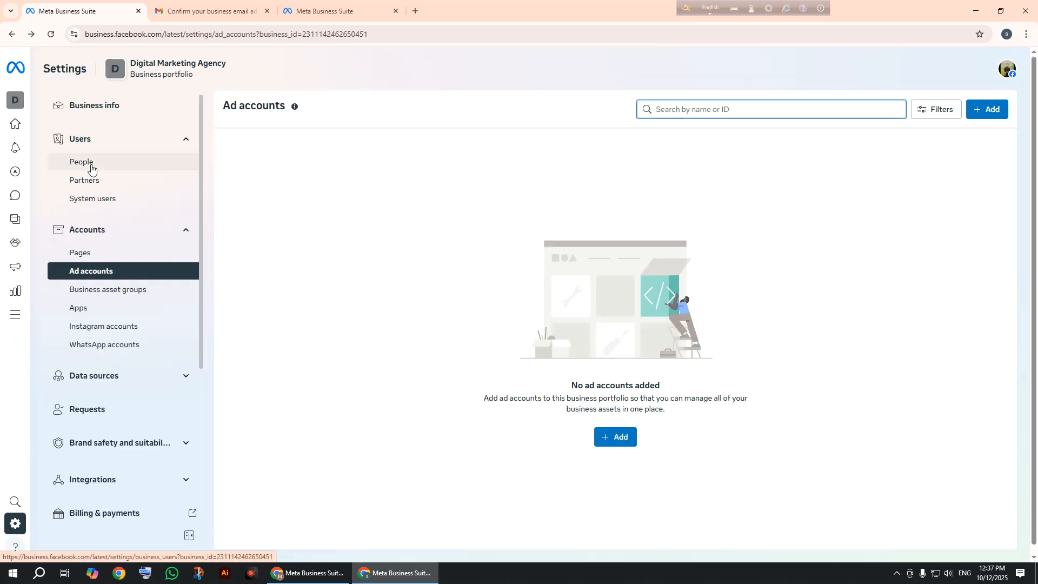
click(89, 162)
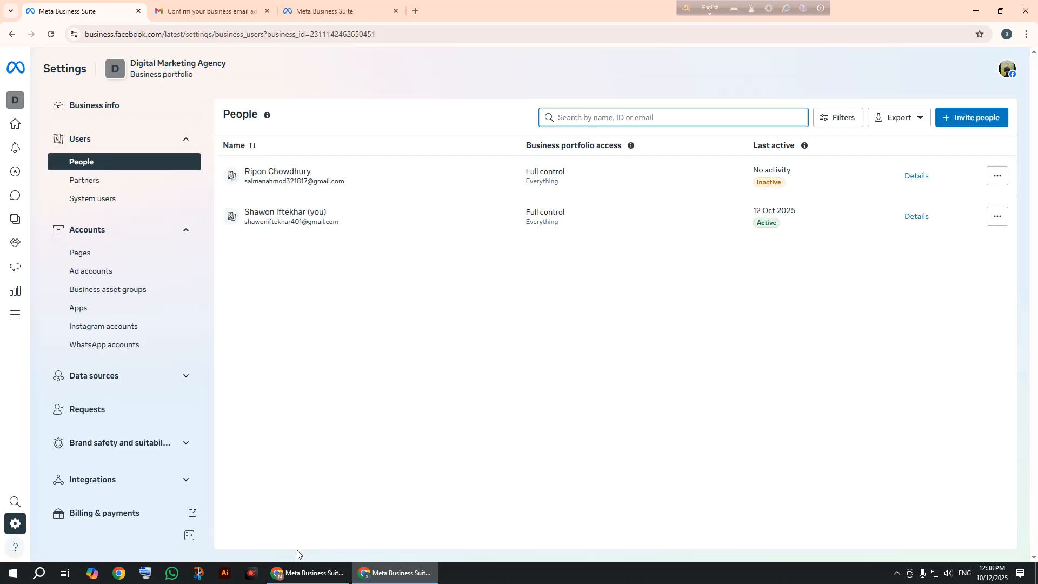
click(311, 573)
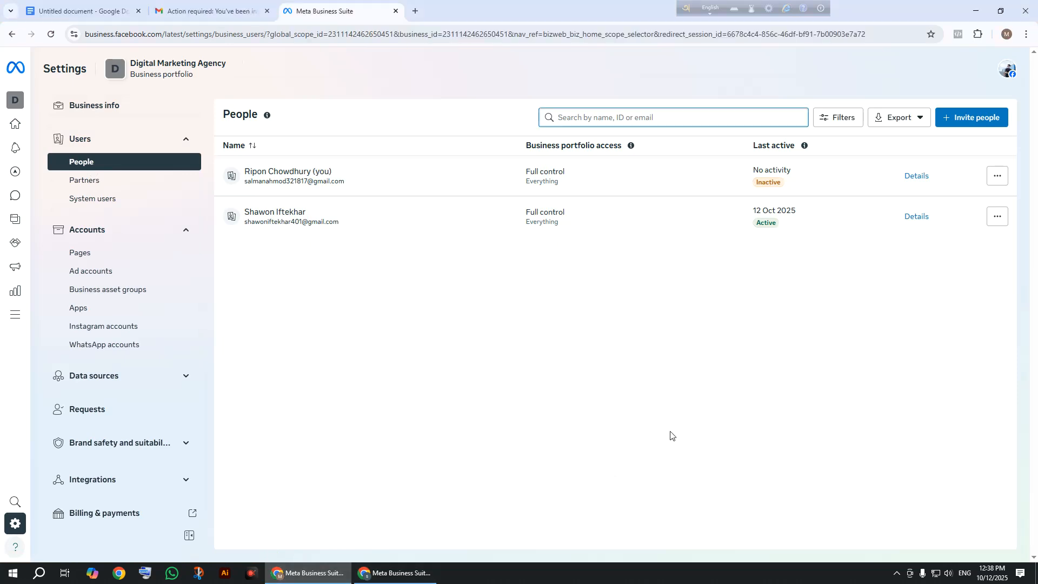
click(51, 37)
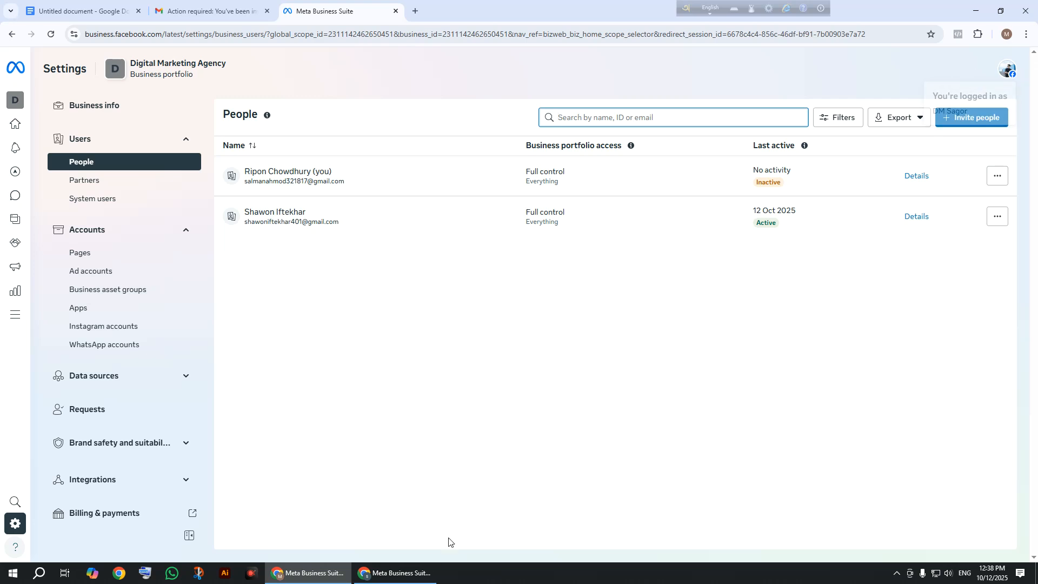
click(399, 572)
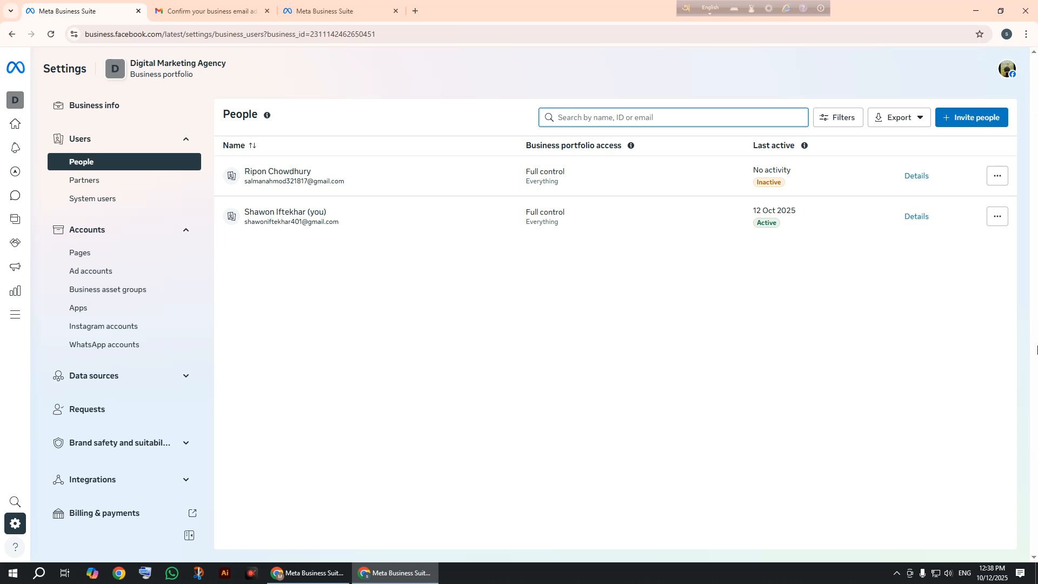
click(334, 573)
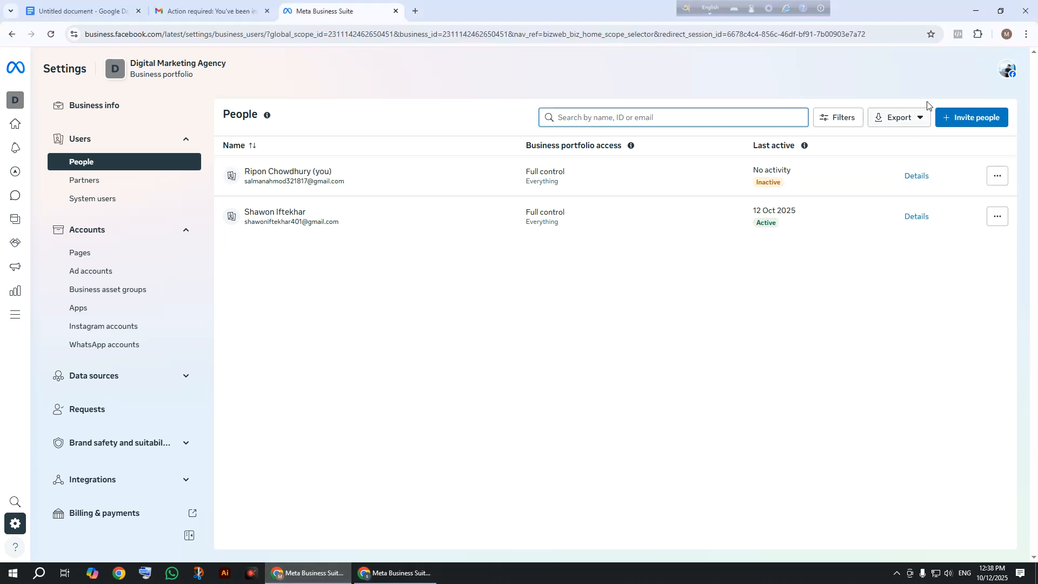
mouse_move(1015, 78)
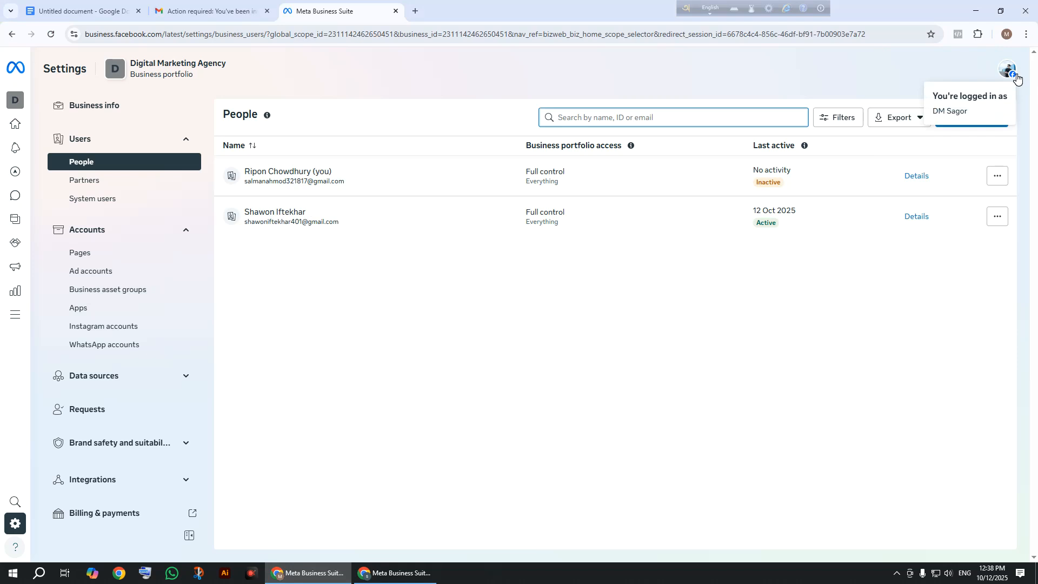